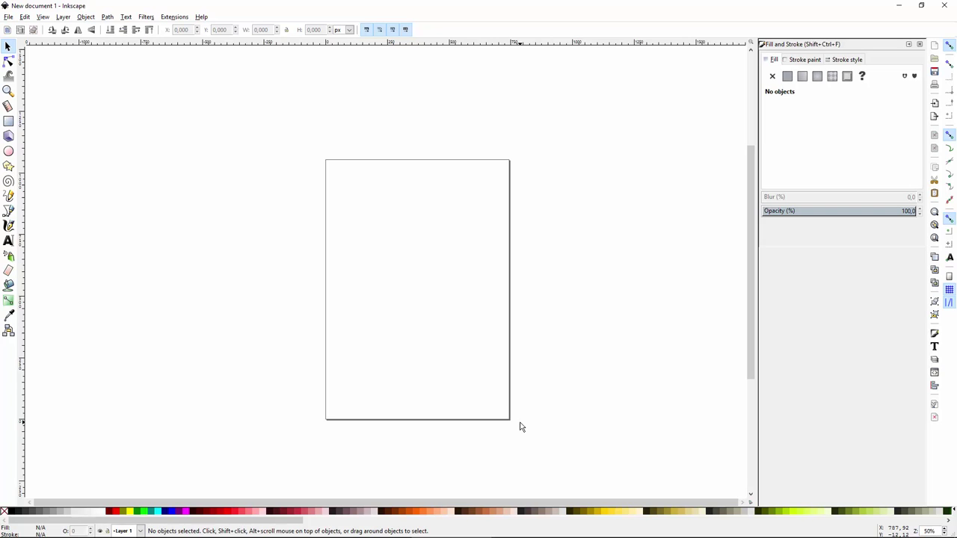
# Draw a brown rectangle about 529 by 366 px in the lower part of the page and shift it towards the horizontal centre
pyautogui.scroll(1, 470, 404)
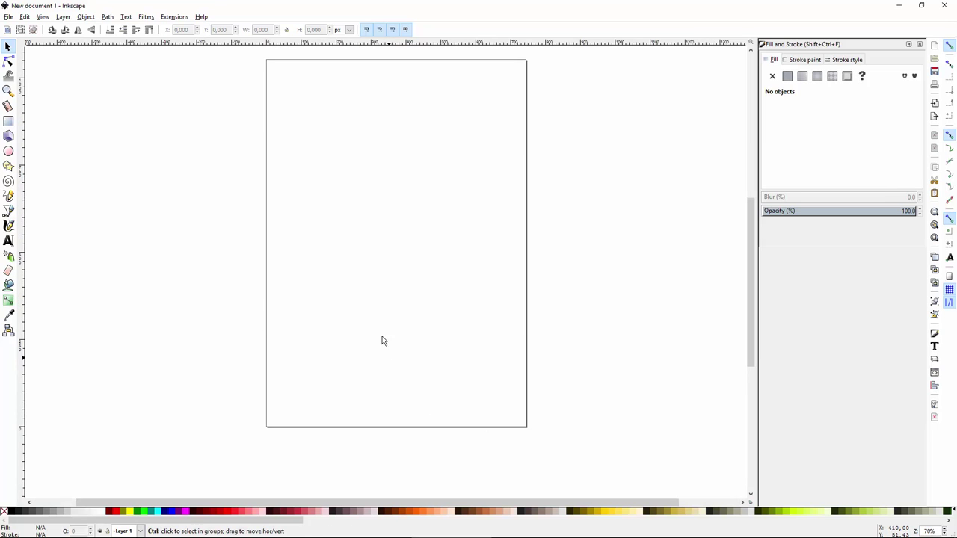
pyautogui.hscroll(-1, 411, 344)
pyautogui.scroll(1, 449, 355)
pyautogui.scroll(-2, 440, 376)
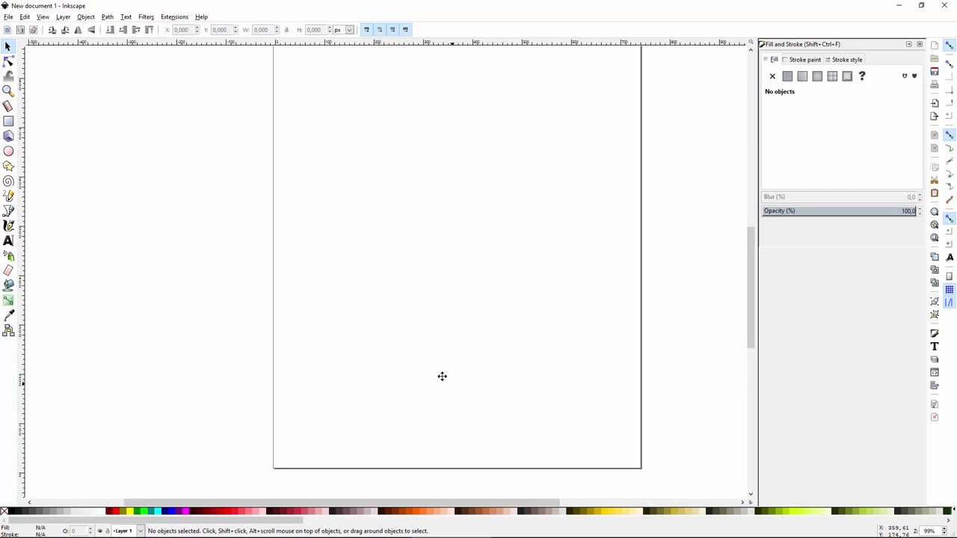
pyautogui.scroll(1, 351, 378)
pyautogui.scroll(-1, 351, 379)
pyautogui.hscroll(1, 351, 379)
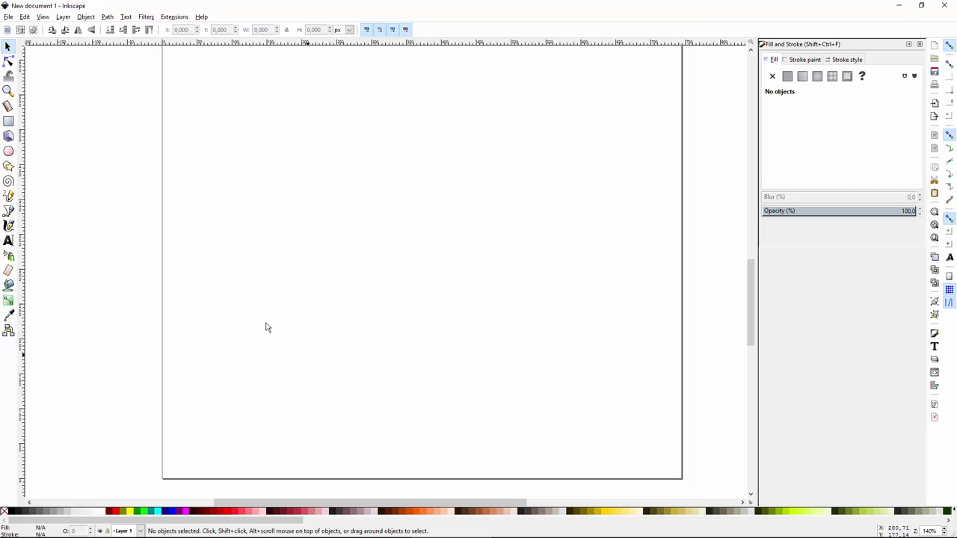
pyautogui.press('r')
pyautogui.moveTo(205, 200); pyautogui.dragTo(577, 458)
pyautogui.press('s')
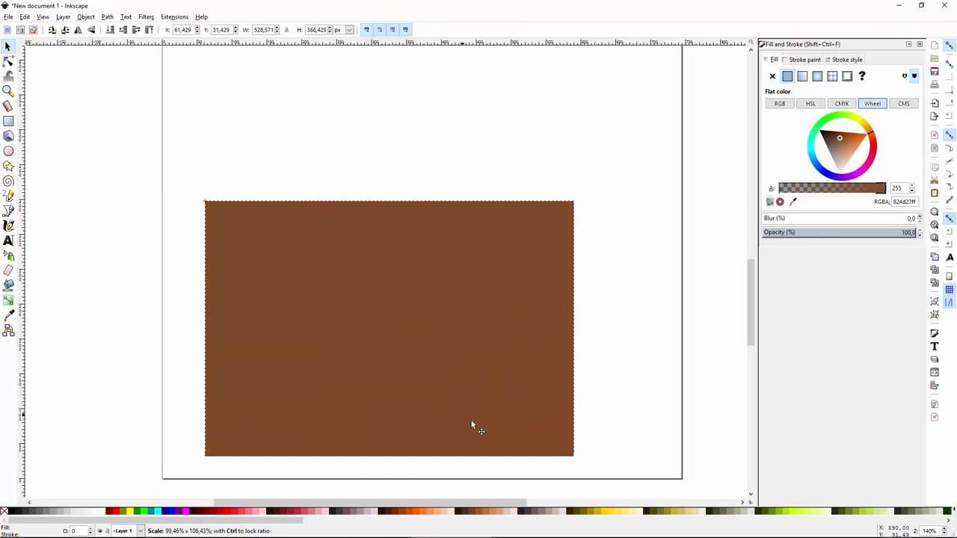
pyautogui.moveTo(471, 422); pyautogui.dragTo(506, 420)
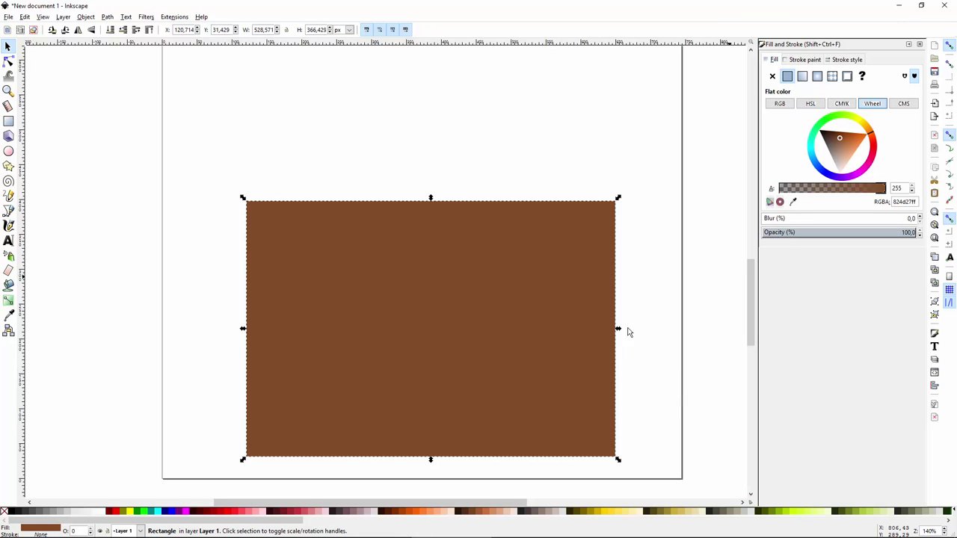
# Duplicate the brown rectangle and shrink the copy to a strip about 46 px high along its upper edge
pyautogui.press('Escape')
pyautogui.click(542, 383)
pyautogui.moveTo(430, 460); pyautogui.dragTo(430, 236)
# Recolour the narrow upper strip to the grass green 599418ff and deselect it
pyautogui.click(834, 120)
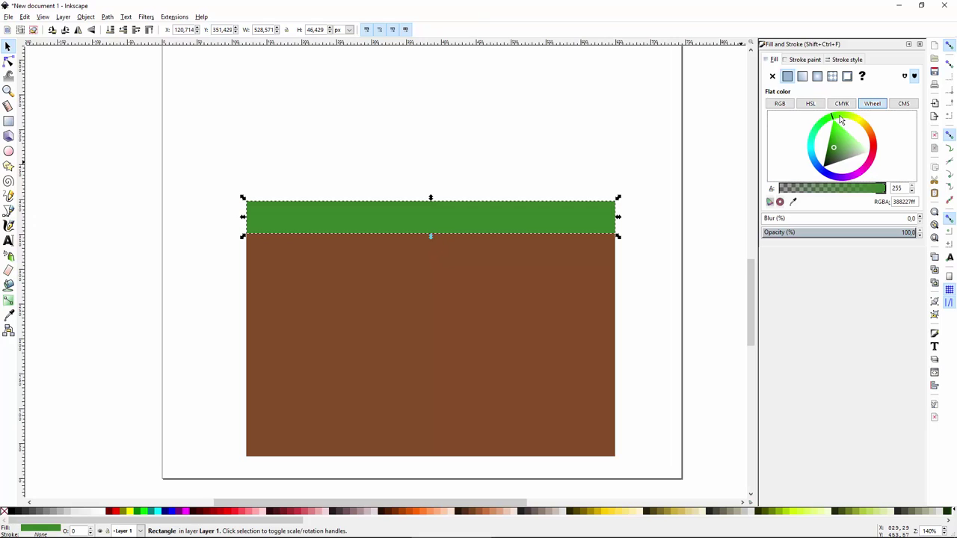
pyautogui.click(840, 119)
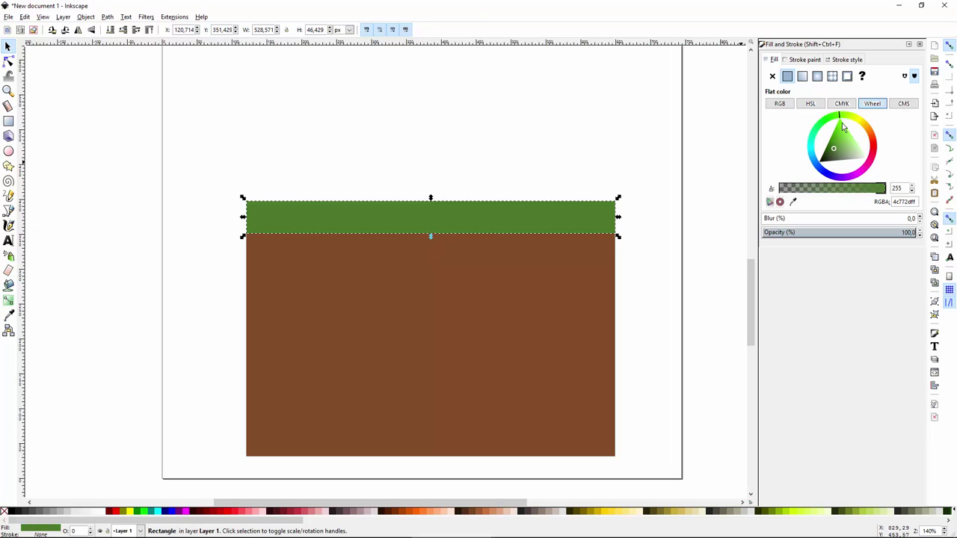
pyautogui.click(843, 117)
pyautogui.moveTo(835, 150); pyautogui.dragTo(837, 147)
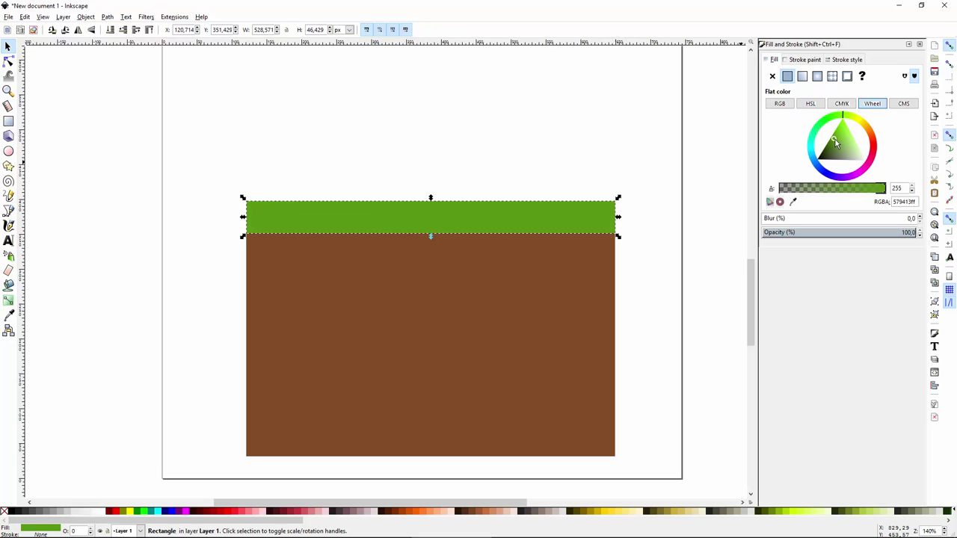
pyautogui.moveTo(835, 139); pyautogui.dragTo(835, 140)
pyautogui.click(636, 299)
# Draw a green 12-cornered star about 214 px across over the upper-left corner of the ground block
pyautogui.moveTo(613, 337); pyautogui.dragTo(604, 300)
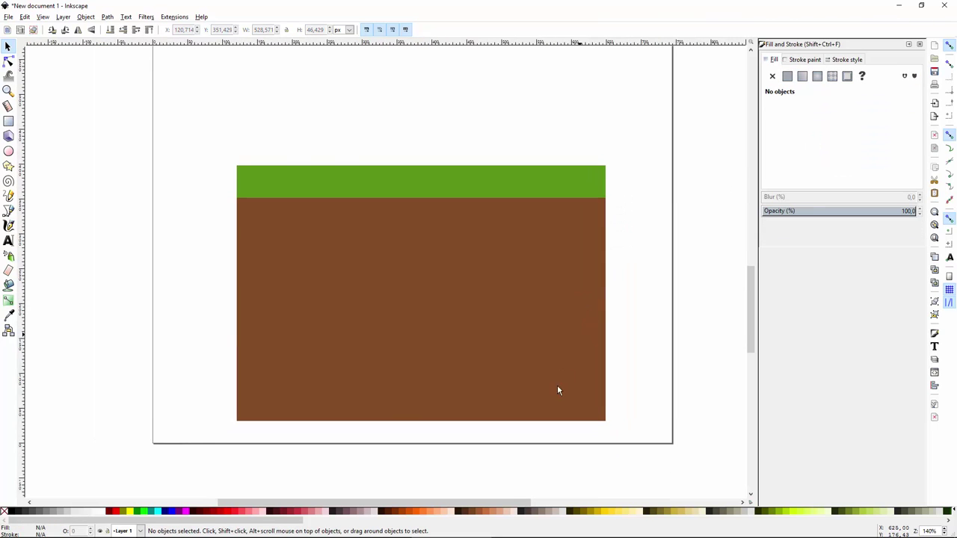
pyautogui.click(376, 397)
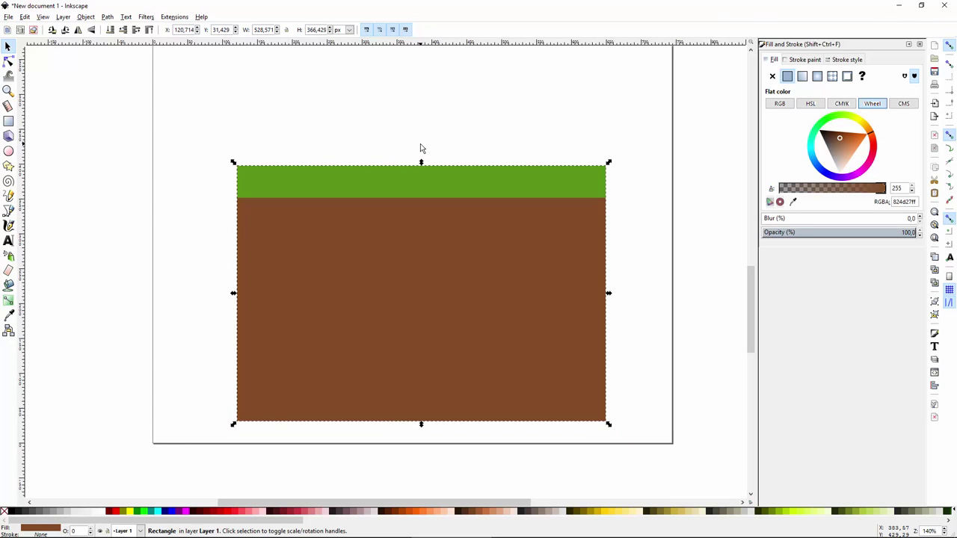
pyautogui.click(8, 181)
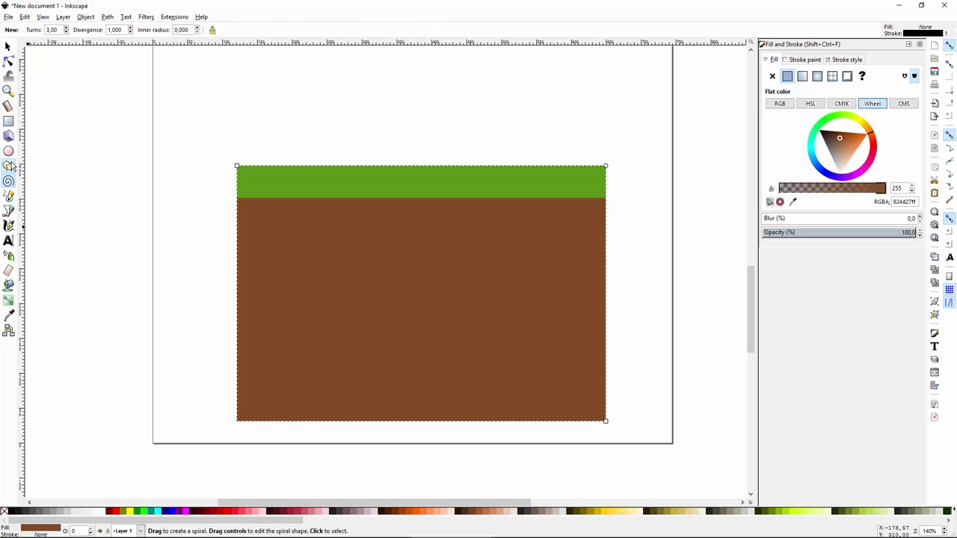
pyautogui.click(9, 166)
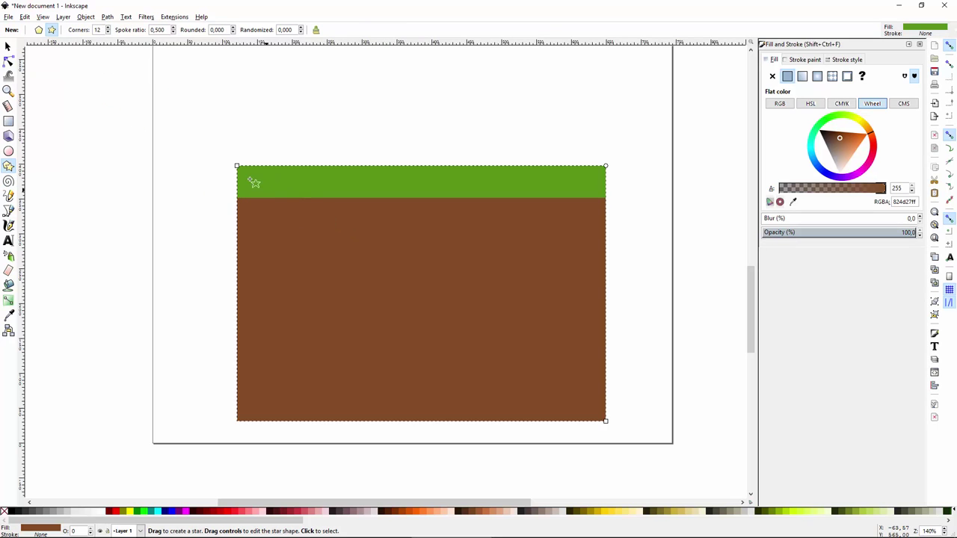
pyautogui.moveTo(221, 154)
pyautogui.mouseDown()
pyautogui.moveTo(252, 193)
pyautogui.moveTo(281, 203)
pyautogui.mouseUp()
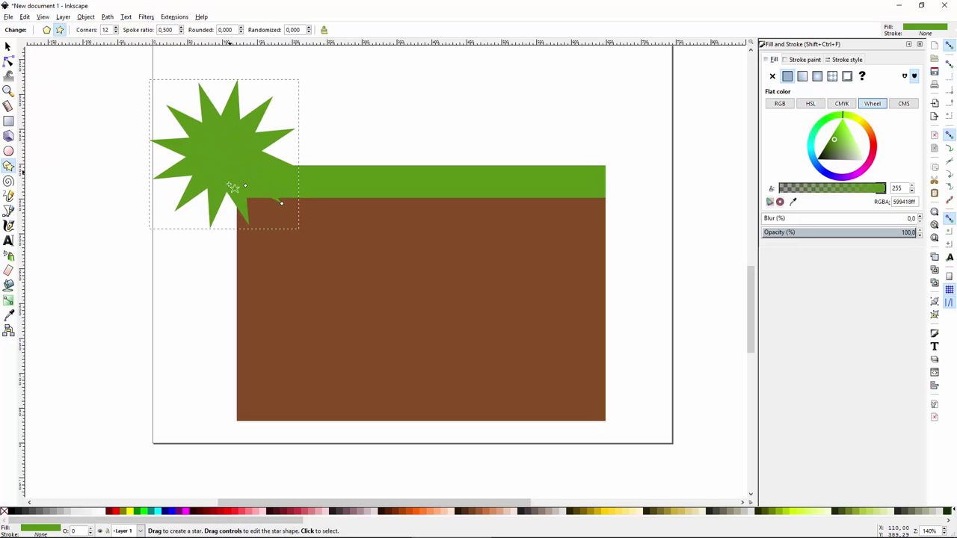
# Move the star onto the green strip and flatten it to about 102 px high
pyautogui.press('s')
pyautogui.moveTo(216, 176); pyautogui.dragTo(344, 235)
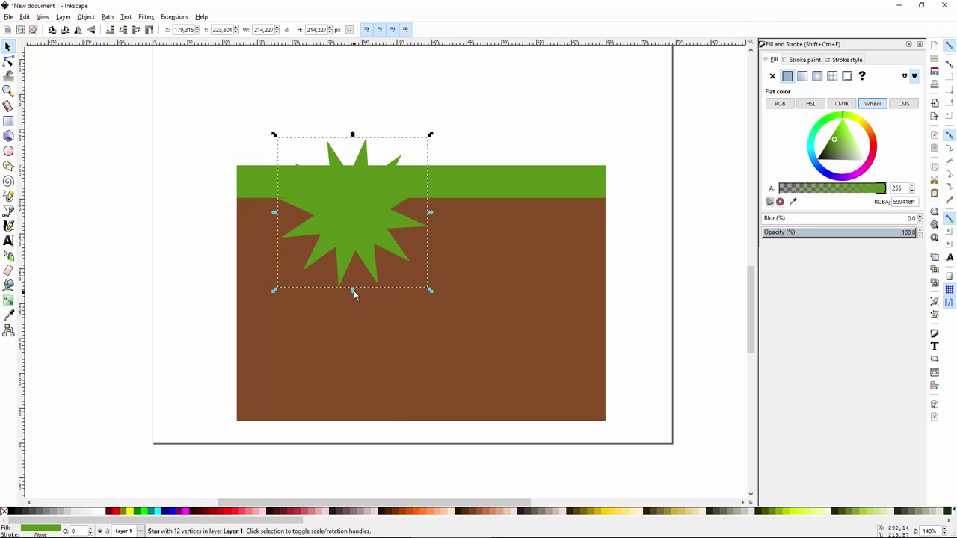
pyautogui.moveTo(354, 294); pyautogui.dragTo(346, 185)
# Convert the flattened star to a path and move it above the green strip
pyautogui.press('n')
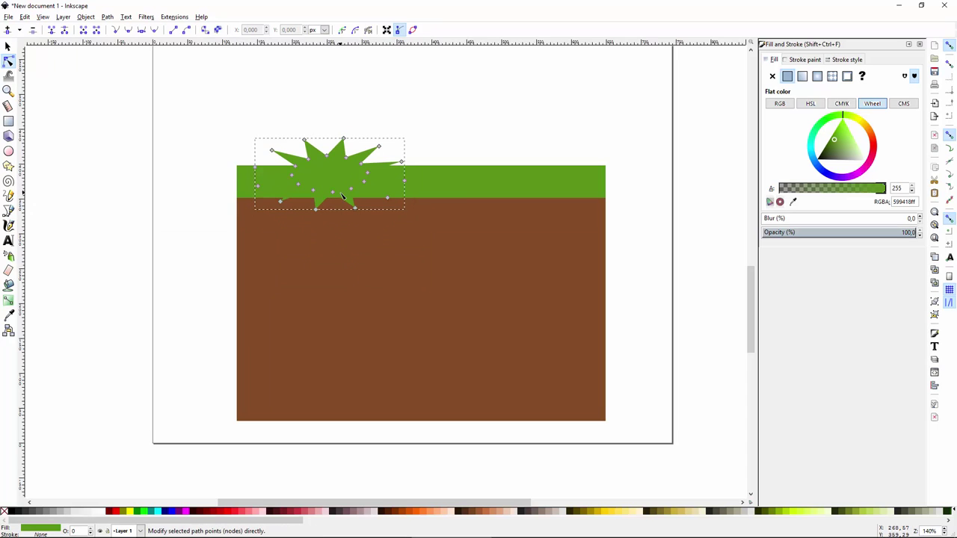
pyautogui.press('s')
pyautogui.scroll(1, 329, 180)
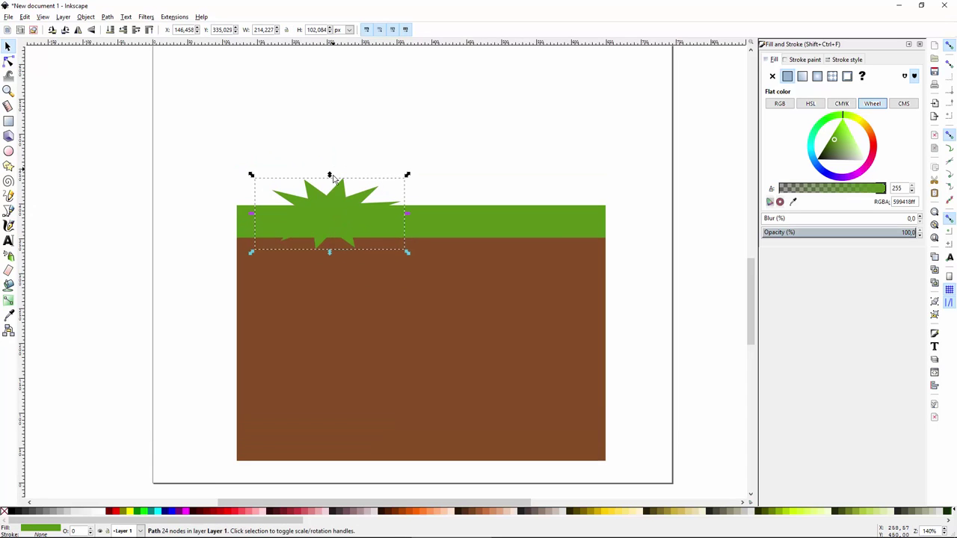
pyautogui.moveTo(334, 198); pyautogui.dragTo(346, 144)
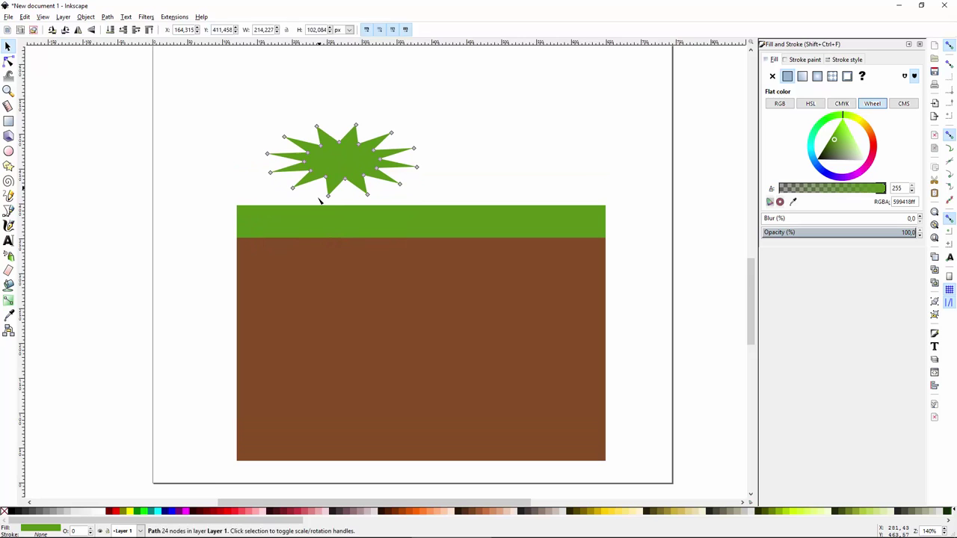
# Bend the left and upper spikes of the star path into curved, drooping grass blades
pyautogui.press('n')
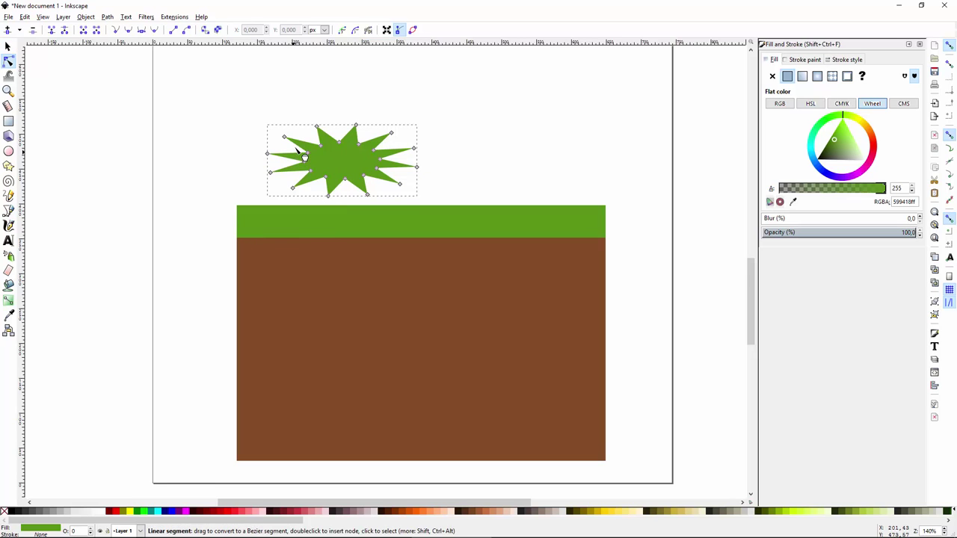
pyautogui.moveTo(267, 154); pyautogui.dragTo(286, 190)
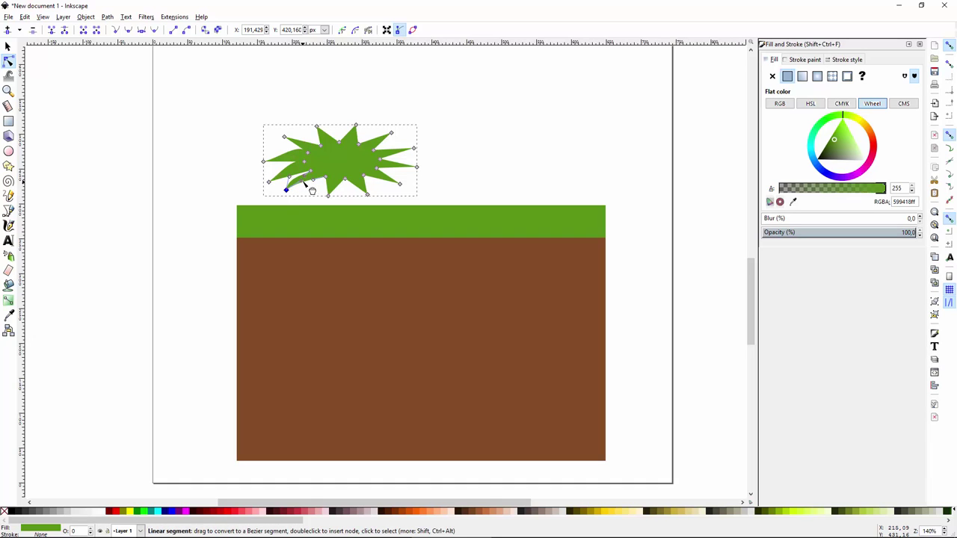
pyautogui.moveTo(284, 137); pyautogui.dragTo(367, 131)
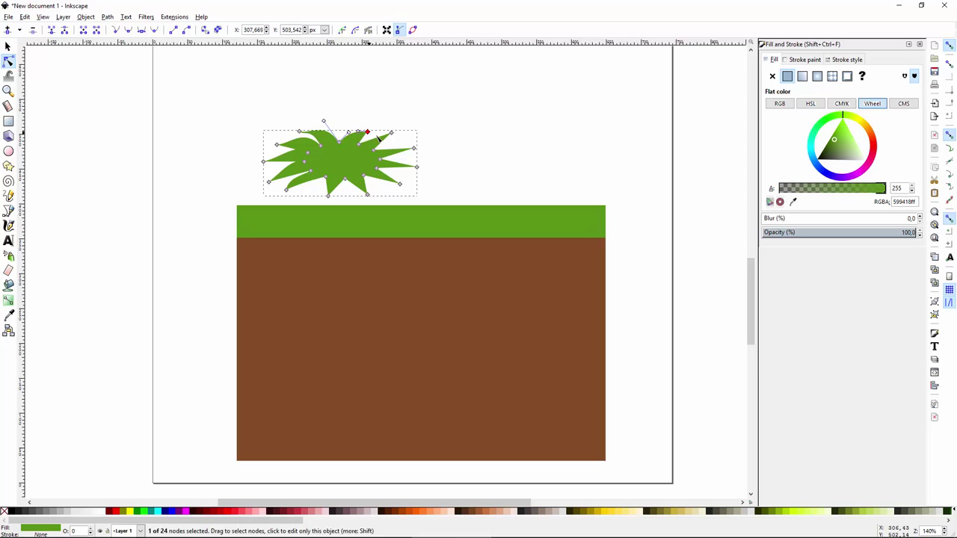
# Reshape the right-hand spikes of the star path into curved blades by adjusting their nodes and segments
pyautogui.moveTo(391, 133); pyautogui.dragTo(397, 157)
pyautogui.click(399, 161)
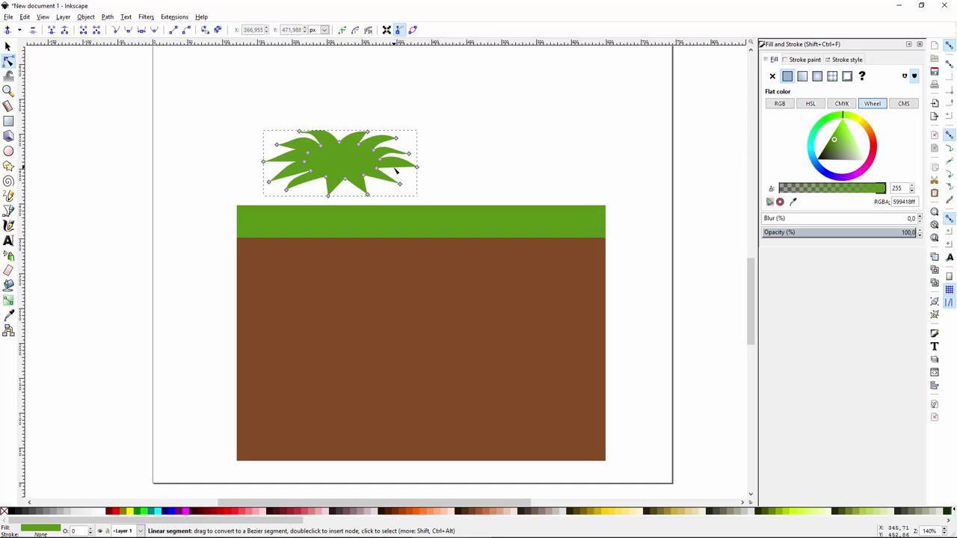
pyautogui.click(372, 167)
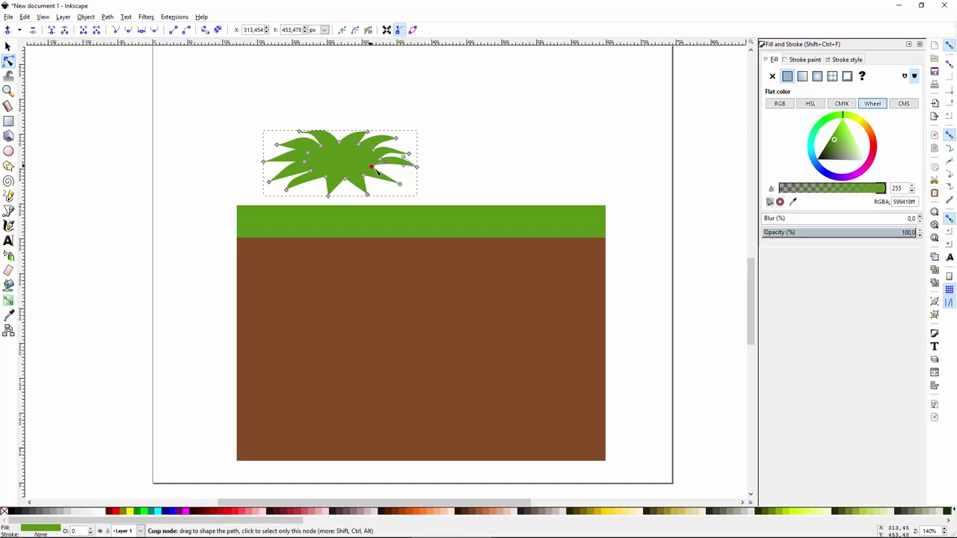
pyautogui.click(396, 182)
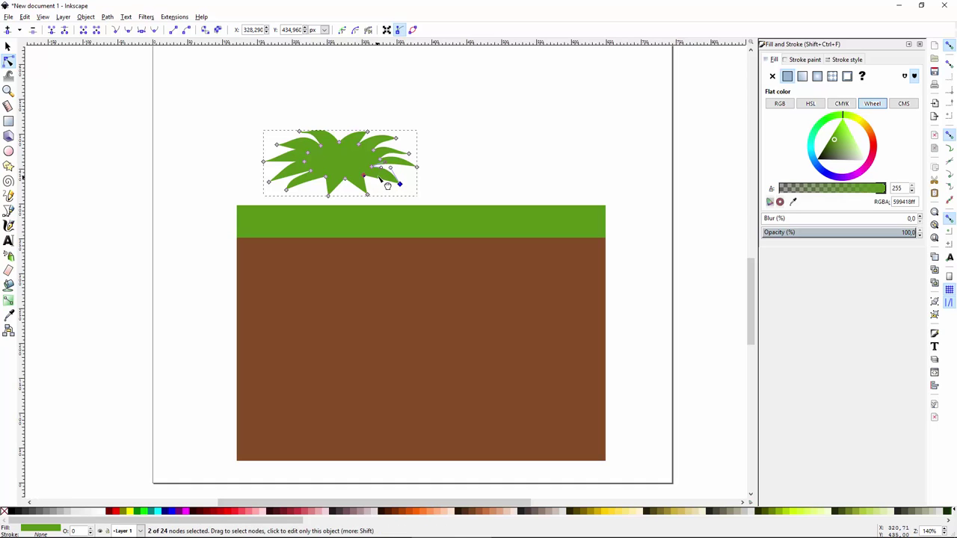
pyautogui.moveTo(399, 185); pyautogui.dragTo(402, 181)
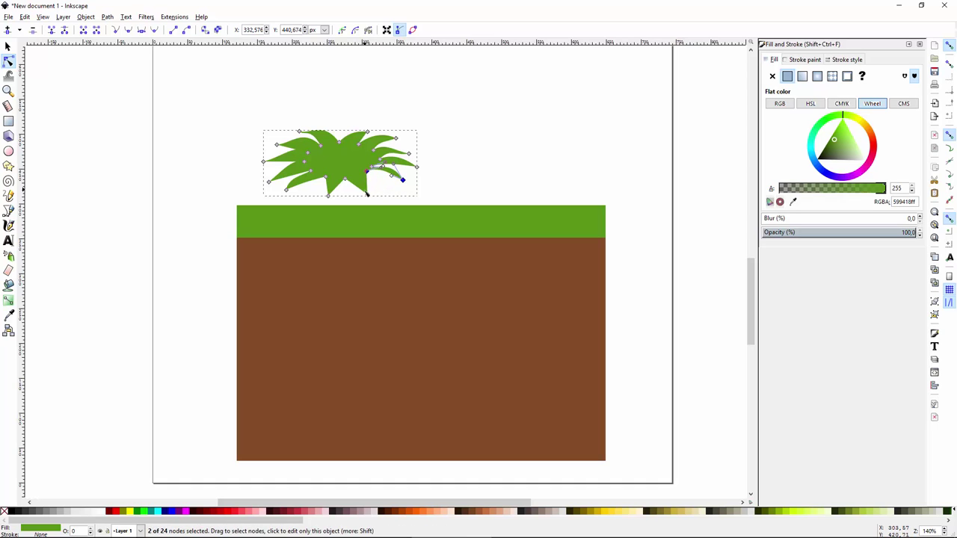
# Refine the grass path by lowering its upper-left tip and curving the underside of its lower-left blade
pyautogui.scroll(2, 302, 172)
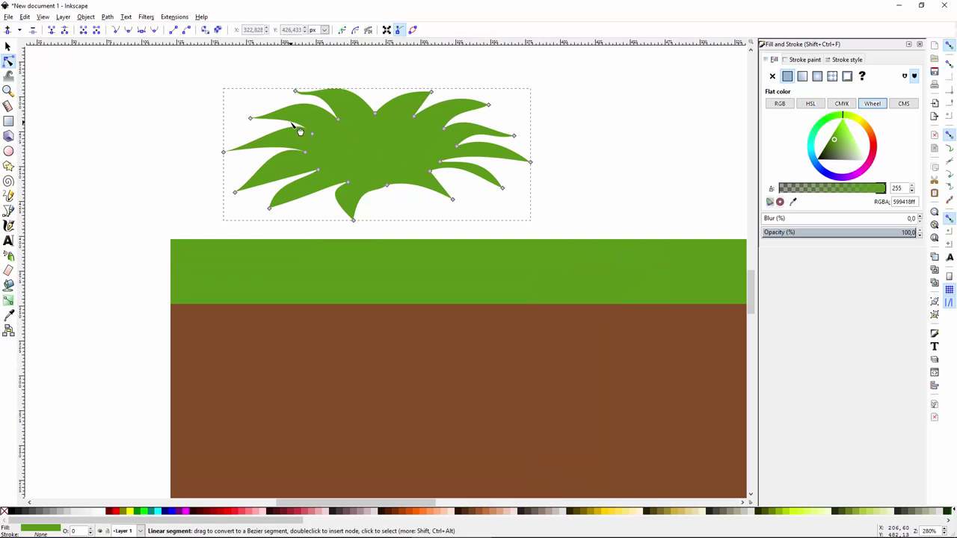
pyautogui.moveTo(295, 90); pyautogui.dragTo(290, 98)
pyautogui.moveTo(354, 219); pyautogui.dragTo(324, 218)
pyautogui.hotkey('ctrl', 'z')
pyautogui.click(269, 207)
pyautogui.moveTo(283, 182); pyautogui.dragTo(290, 191)
pyautogui.click(318, 170)
pyautogui.click(400, 189)
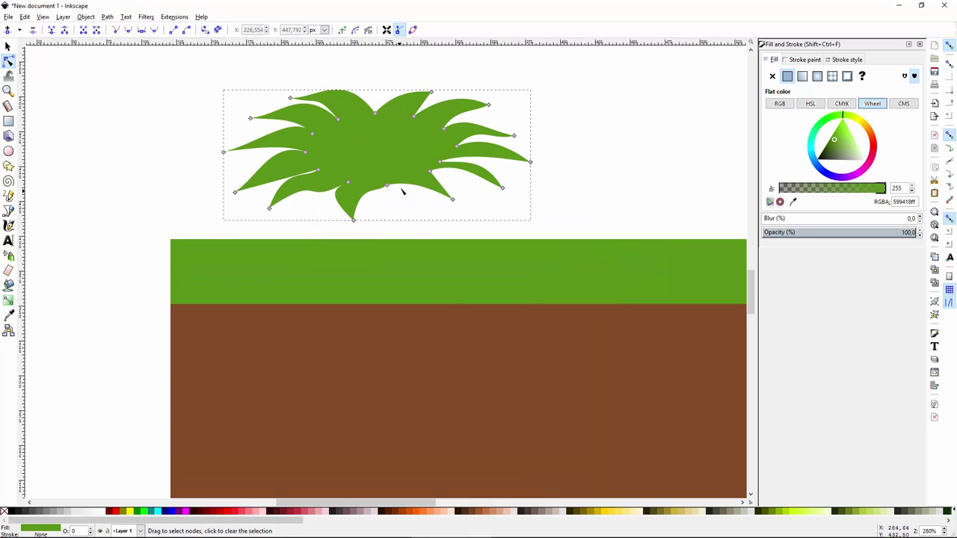
# Move the grass tuft down slightly and reshape the notch between its upper-right blades
pyautogui.press('F1')
pyautogui.moveTo(401, 173); pyautogui.dragTo(397, 201)
pyautogui.press('F2')
pyautogui.moveTo(417, 137); pyautogui.dragTo(412, 133)
pyautogui.moveTo(428, 120); pyautogui.dragTo(437, 122)
pyautogui.click(484, 132)
# Move the grass tuft onto the left end of the green strip
pyautogui.press('F1')
pyautogui.moveTo(396, 196); pyautogui.dragTo(408, 215)
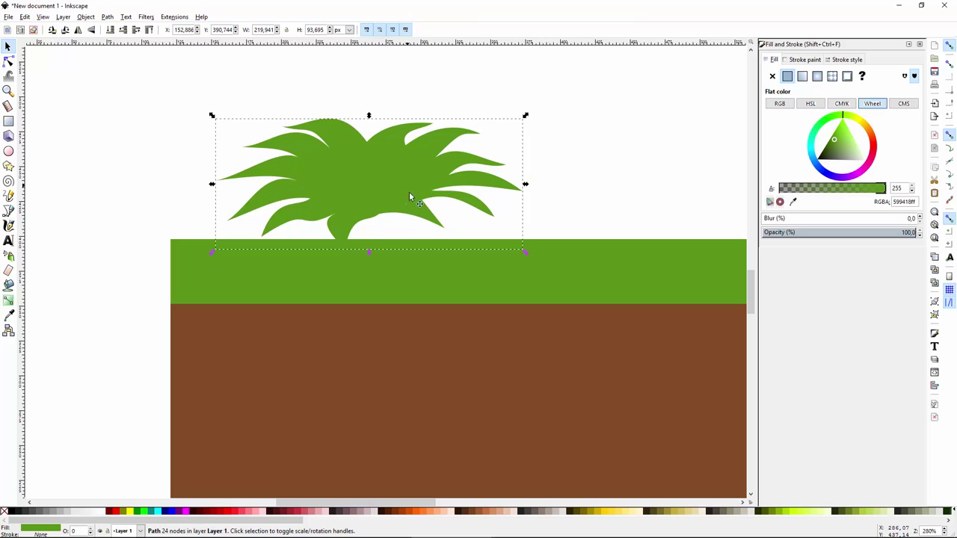
pyautogui.moveTo(393, 182); pyautogui.dragTo(386, 234)
pyautogui.moveTo(523, 203); pyautogui.dragTo(472, 209)
# Enlarge the grass tuft to about 253 by 108 px, keeping it at the left end of the strip
pyautogui.scroll(-1, 470, 209)
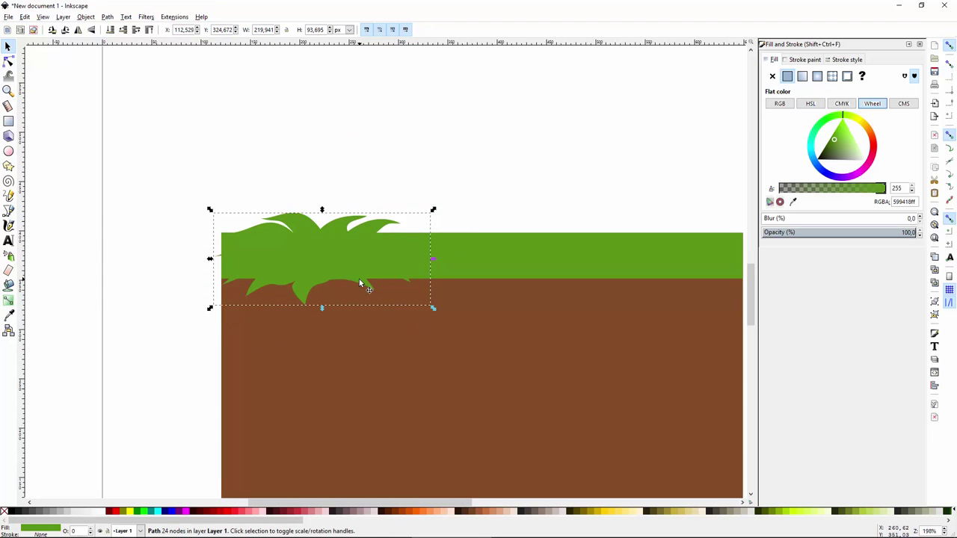
pyautogui.moveTo(434, 209); pyautogui.dragTo(445, 195)
pyautogui.moveTo(333, 256); pyautogui.dragTo(350, 264)
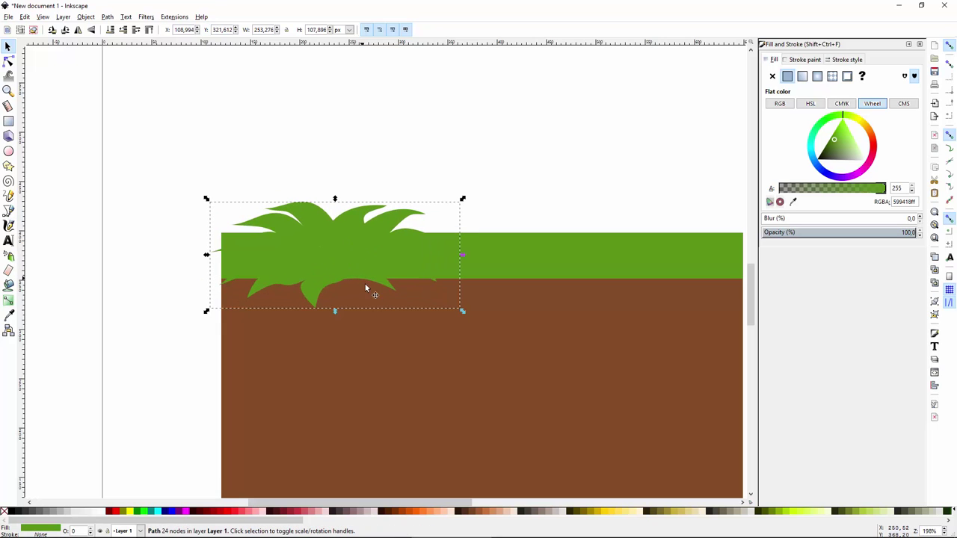
pyautogui.moveTo(474, 335); pyautogui.dragTo(444, 320)
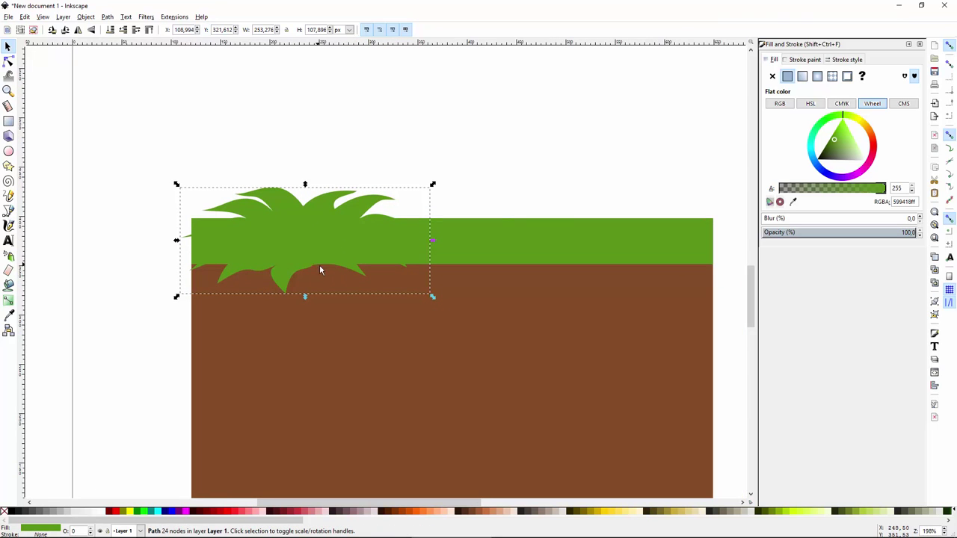
# Duplicate the tuft, offset the copy to the right along the strip's lower edge and shrink it to about 193 by 82 px
pyautogui.hotkey('ctrl', 'd')
pyautogui.moveTo(384, 261); pyautogui.dragTo(453, 259)
pyautogui.moveTo(560, 201); pyautogui.dragTo(501, 222)
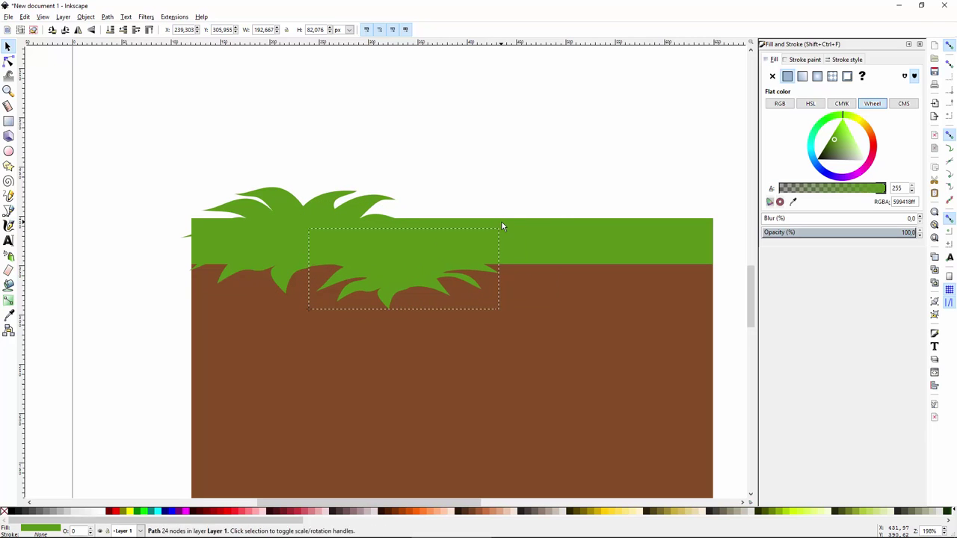
# Add more tuft duplicates along the right half of the green strip, mirroring horizontally and varying their size
pyautogui.moveTo(397, 274); pyautogui.dragTo(595, 229)
pyautogui.hotkey('ctrl', 'd')
pyautogui.press('h')
pyautogui.hotkey('ctrl', 'd')
pyautogui.hotkey('ctrl', 'd')
pyautogui.moveTo(711, 176); pyautogui.dragTo(699, 184)
# Place further smaller tuft duplicates along the strip's upper edge at its left and far right ends
pyautogui.hotkey('ctrl', 'd')
pyautogui.moveTo(598, 228); pyautogui.dragTo(325, 207)
pyautogui.moveTo(253, 192); pyautogui.dragTo(270, 200)
pyautogui.hotkey('ctrl', 'd')
pyautogui.moveTo(322, 214); pyautogui.dragTo(667, 199)
pyautogui.press('Escape')
# Shift the large lower-left tuft's hue slightly and give it a linear gradient from green to an opaque darker green
pyautogui.click(312, 278)
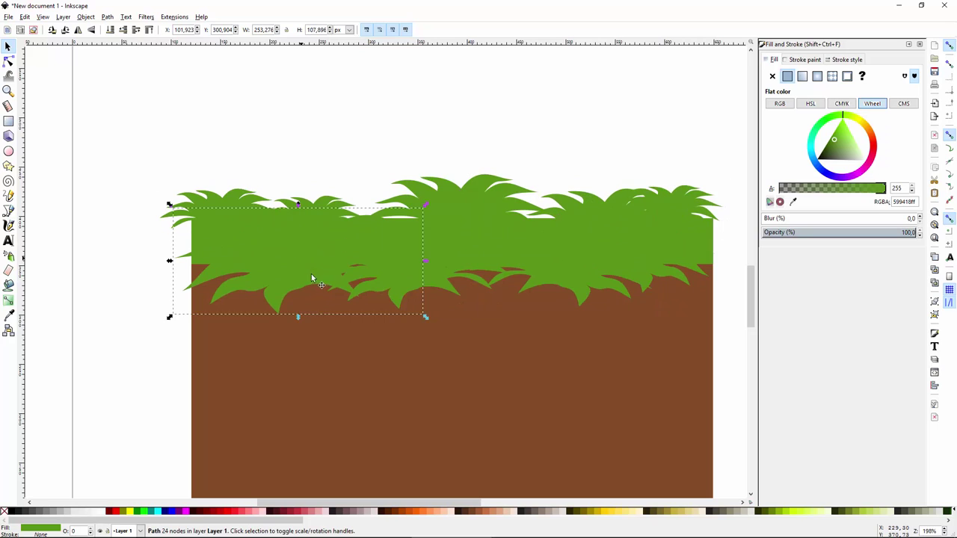
pyautogui.click(842, 118)
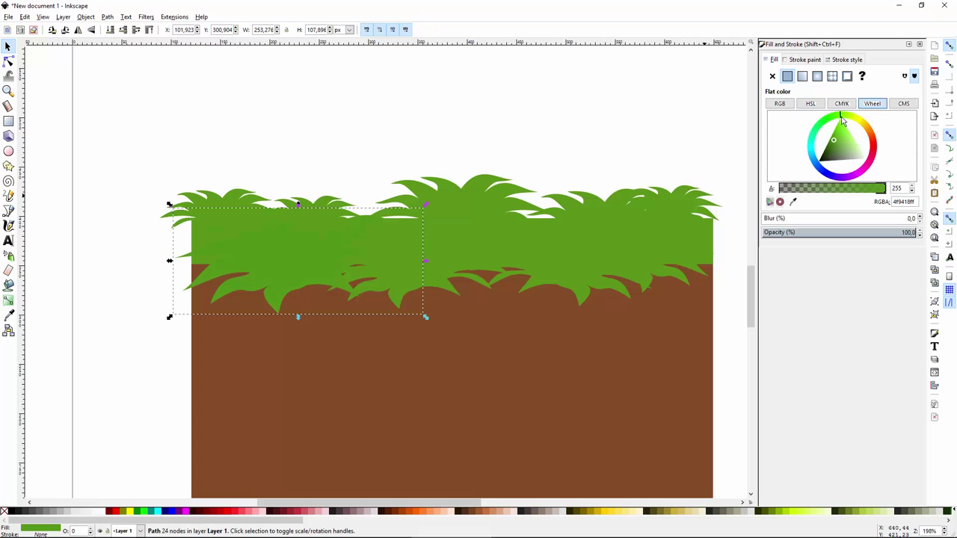
pyautogui.click(802, 75)
pyautogui.press('d')
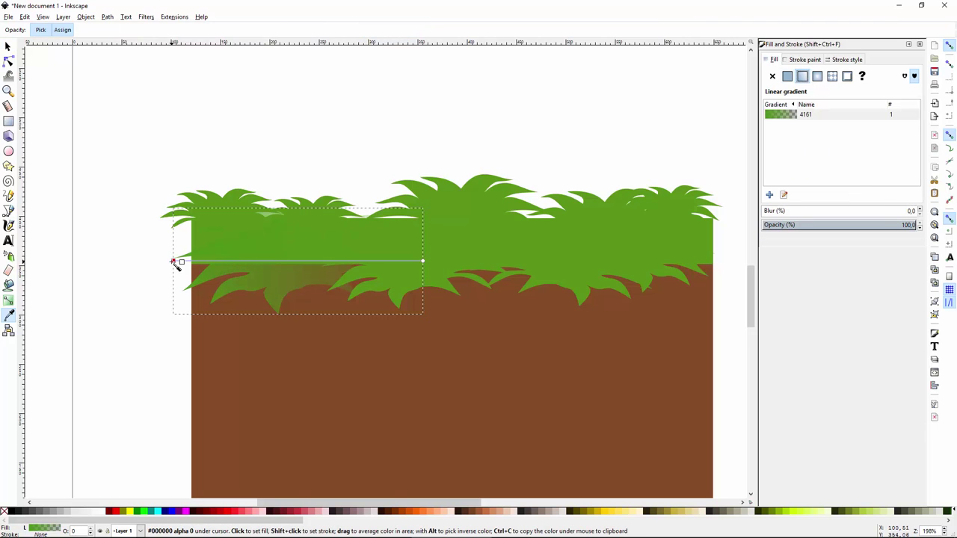
pyautogui.moveTo(174, 261); pyautogui.dragTo(232, 278)
pyautogui.moveTo(422, 261); pyautogui.dragTo(396, 244)
pyautogui.click(882, 188)
pyautogui.click(839, 122)
pyautogui.click(837, 149)
# Give the lower-middle tuft a diagonal linear gradient from green to an opaque darker green
pyautogui.click(400, 288)
pyautogui.click(802, 75)
pyautogui.press('d')
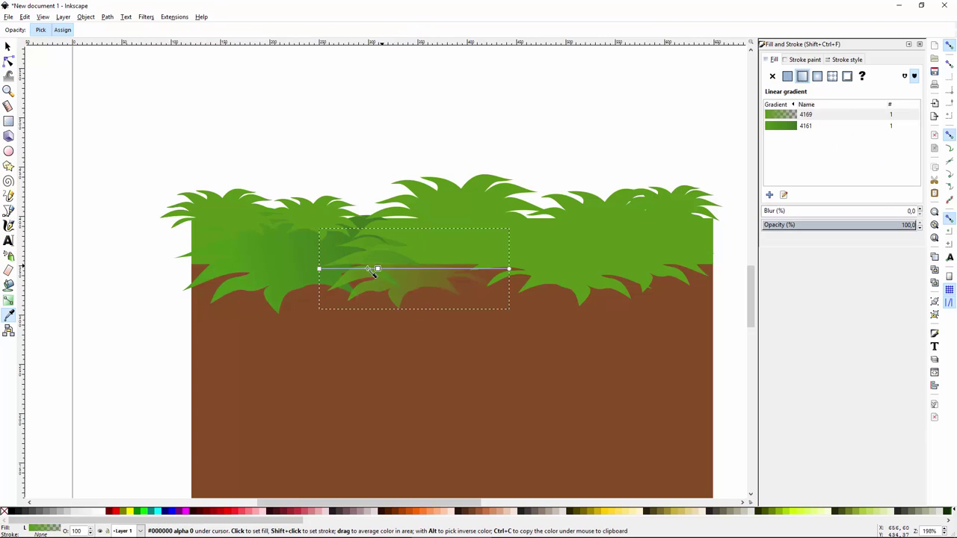
pyautogui.moveTo(319, 269); pyautogui.dragTo(353, 287)
pyautogui.moveTo(509, 269); pyautogui.dragTo(457, 252)
pyautogui.click(882, 189)
pyautogui.click(834, 150)
# Vary the green shades of the right-hand and upper tufts and give the large upper-middle tuft a linear gradient
pyautogui.press('s')
pyautogui.click(576, 269)
pyautogui.click(835, 144)
pyautogui.click(677, 207)
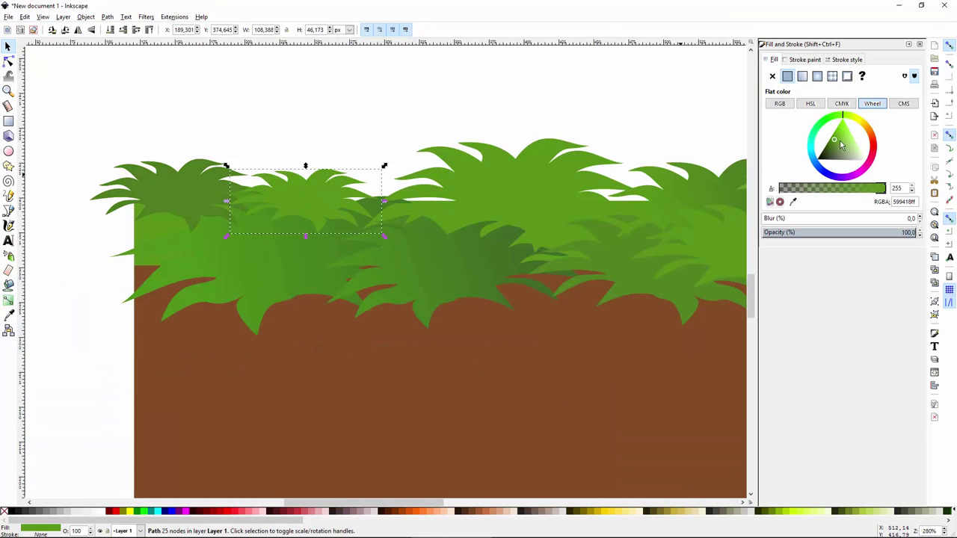
pyautogui.press('Tab')
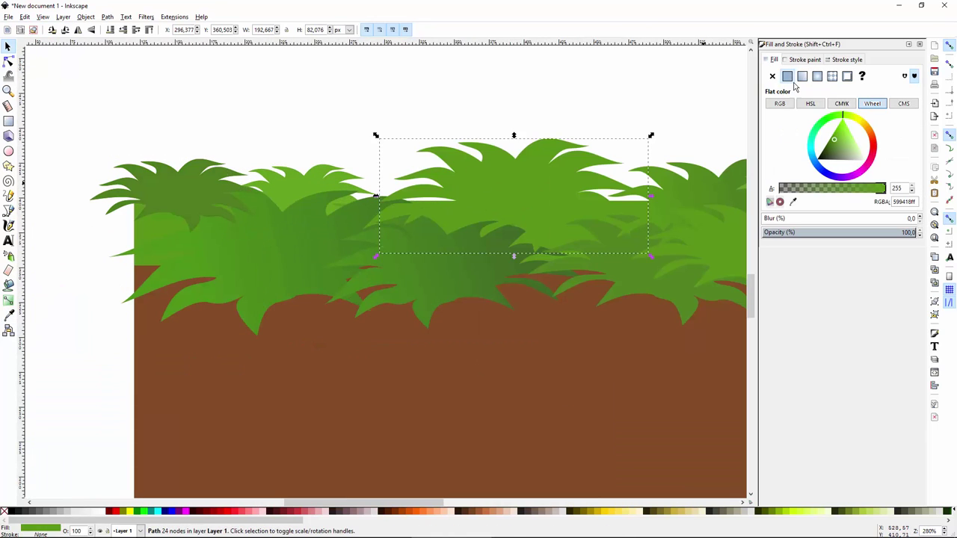
pyautogui.press('g')
pyautogui.moveTo(427, 213); pyautogui.dragTo(641, 121)
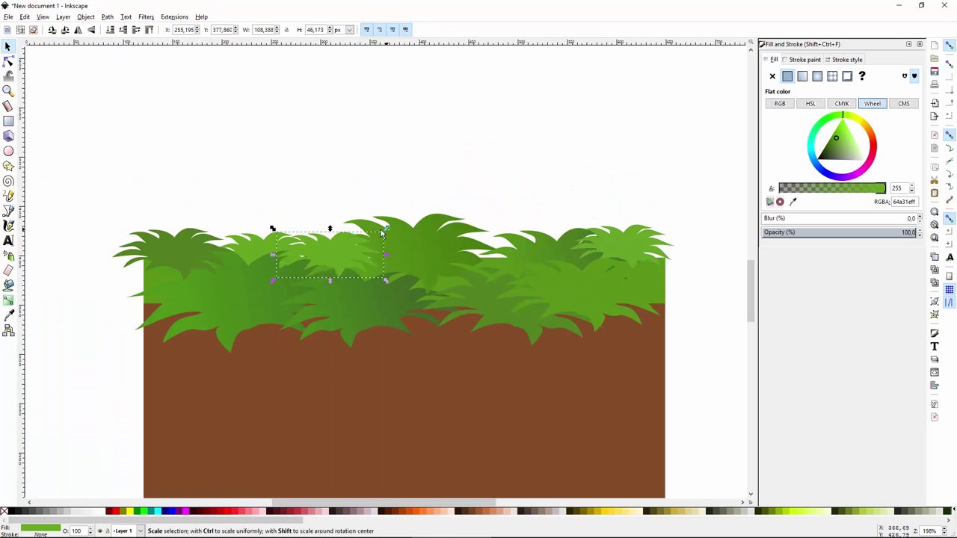
# Shrink the small tuft beside the large upper-middle one and give it a short linear gradient with an opaque, brighter green
pyautogui.press('d')
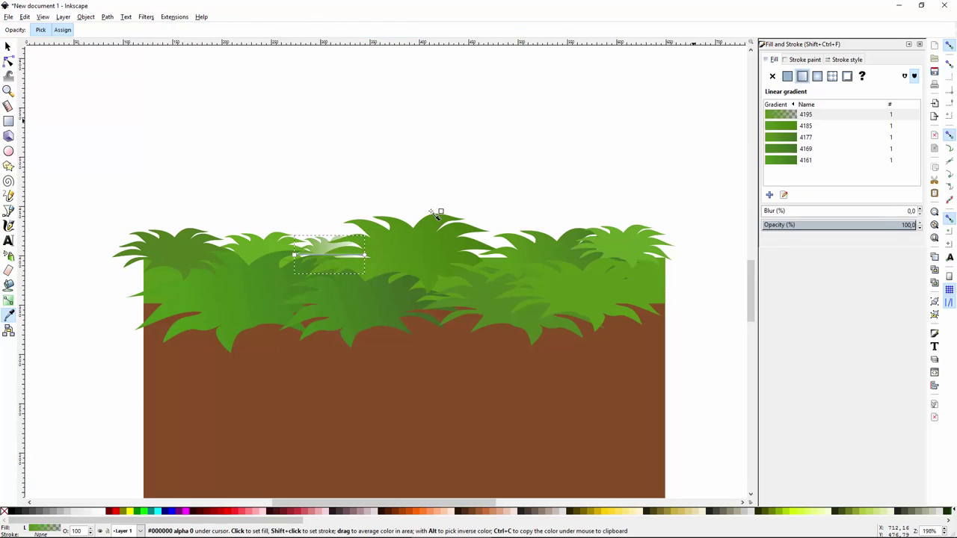
pyautogui.moveTo(295, 255); pyautogui.dragTo(337, 267)
pyautogui.moveTo(365, 255)
pyautogui.mouseDown()
pyautogui.moveTo(335, 235)
pyautogui.moveTo(358, 239)
pyautogui.mouseUp()
pyautogui.click(882, 188)
pyautogui.press('s')
# Duplicate the small bright tuft and spread the copies along the grass's upper edge from left to far right
pyautogui.hotkey('ctrl', 'd')
pyautogui.moveTo(338, 246); pyautogui.dragTo(551, 253)
pyautogui.hotkey('ctrl', 'd')
pyautogui.hotkey('ctrl', 'd')
pyautogui.moveTo(551, 253); pyautogui.dragTo(237, 243)
pyautogui.hotkey('ctrl', 'd')
pyautogui.moveTo(313, 243); pyautogui.dragTo(679, 242)
pyautogui.scroll(1, 626, 270)
pyautogui.click(329, 232)
pyautogui.scroll(1, 424, 376)
pyautogui.scroll(-1, 423, 376)
pyautogui.scroll(-2, 317, 251)
# Turn a left-hand tuft copy into a flat, dark, semi-transparent shadow, lowered behind the original and slightly offset
pyautogui.press('Escape')
pyautogui.moveTo(270, 232); pyautogui.dragTo(260, 251)
pyautogui.click(441, 321)
pyautogui.scroll(1, 613, 326)
pyautogui.click(136, 221)
pyautogui.click(190, 228)
pyautogui.moveTo(78, 281); pyautogui.dragTo(84, 292)
pyautogui.click(787, 76)
pyautogui.moveTo(835, 139); pyautogui.dragTo(867, 128)
pyautogui.press('pagedown')
pyautogui.click(832, 189)
pyautogui.moveTo(84, 291); pyautogui.dragTo(91, 286)
# Duplicate the tuft shadow, place copies beneath the other tufts towards the right end and lower them behind the grass
pyautogui.hotkey('ctrl', 'd')
pyautogui.moveTo(193, 277); pyautogui.dragTo(281, 294)
pyautogui.press('pagedown')
pyautogui.moveTo(178, 301); pyautogui.dragTo(621, 258)
pyautogui.press('Escape')
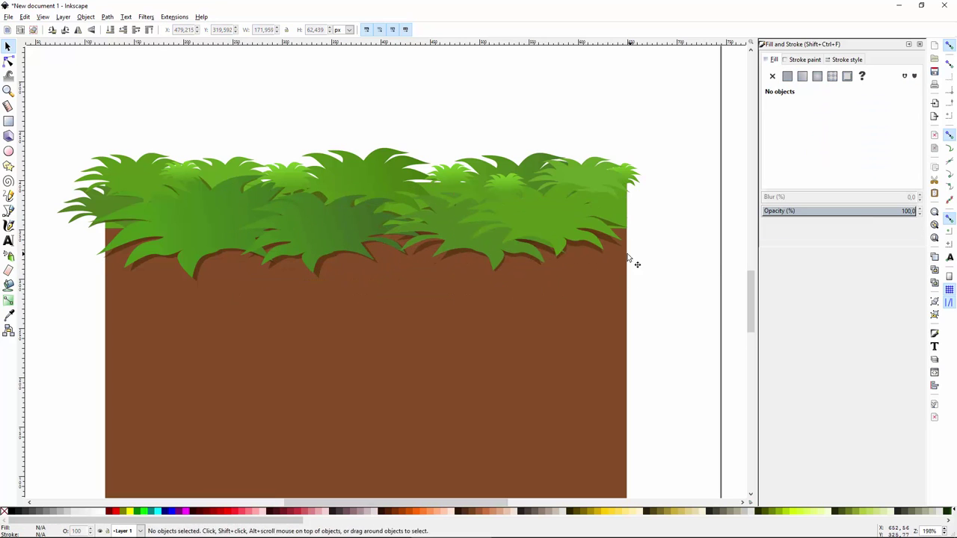
# Duplicate the brown soil rectangle in front of the grass and shorten the copy from below to about 193 px high
pyautogui.scroll(-1, 360, 261)
pyautogui.scroll(1, 358, 270)
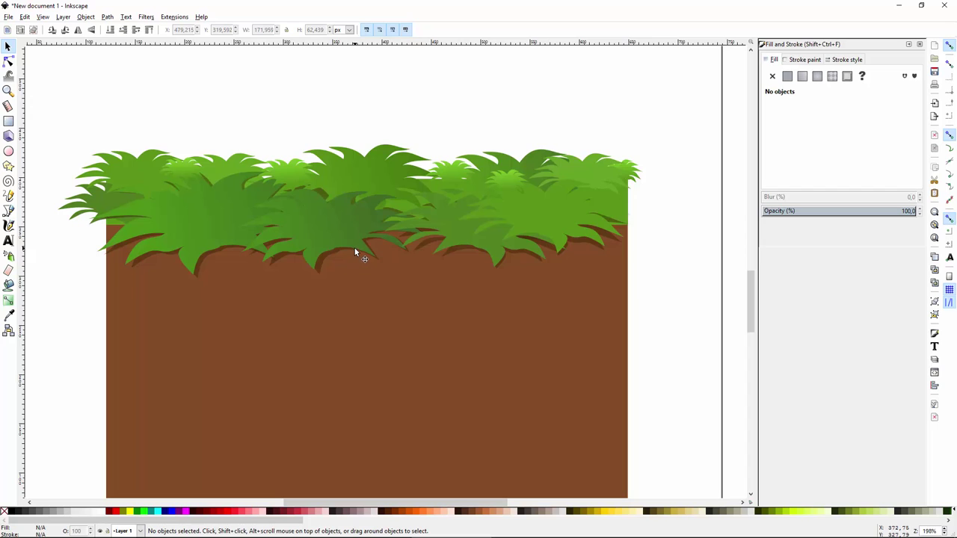
pyautogui.click(198, 274)
pyautogui.press('Escape')
pyautogui.click(522, 349)
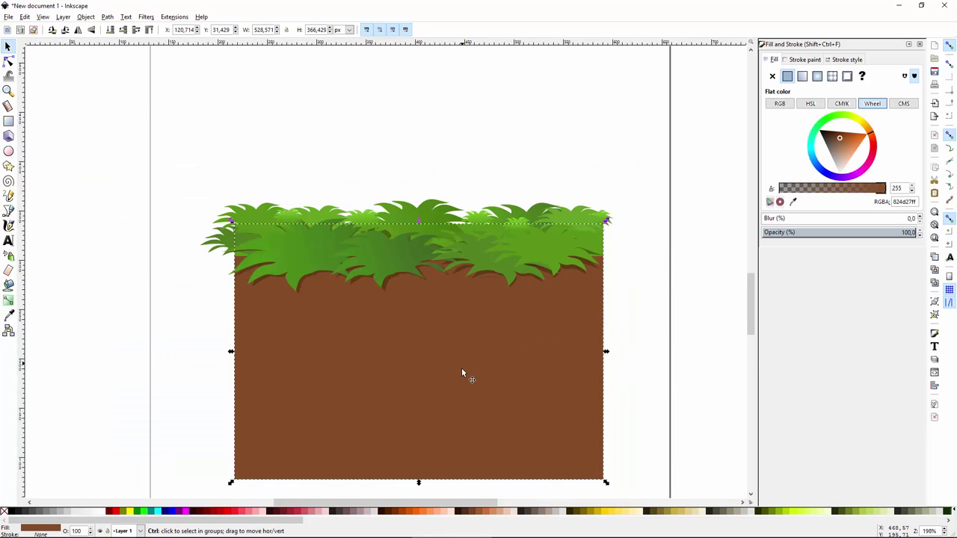
pyautogui.hotkey('ctrl', 'z')
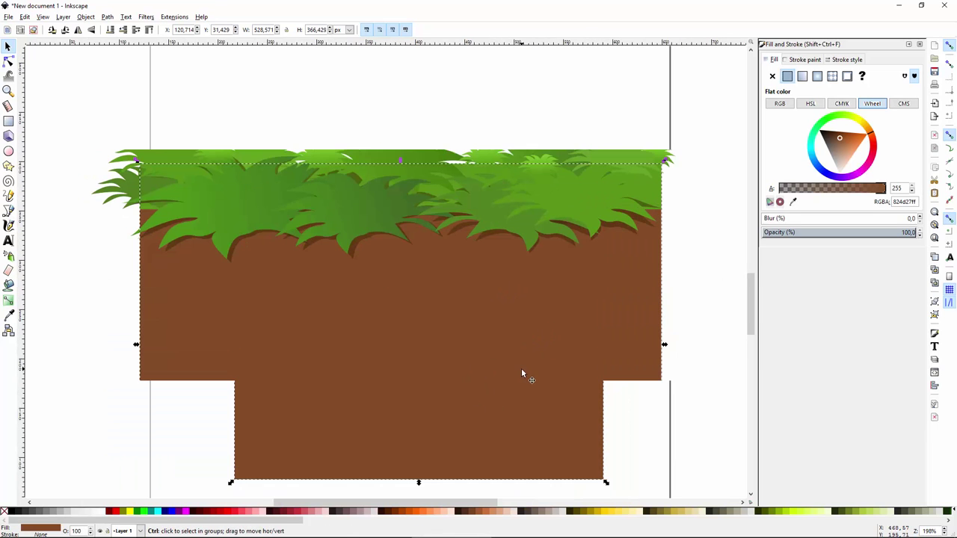
pyautogui.scroll(-2, 521, 369)
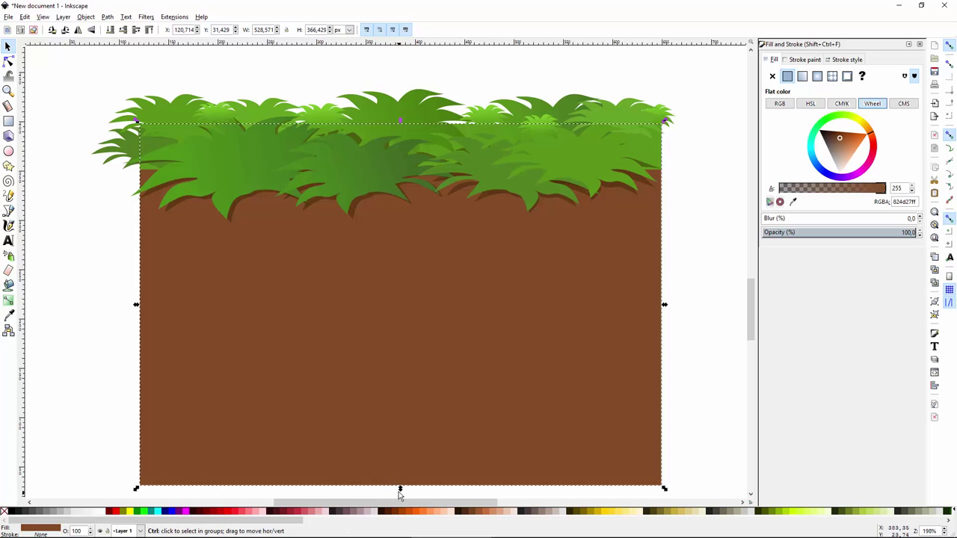
pyautogui.press('pageup')
pyautogui.moveTo(400, 491); pyautogui.dragTo(400, 322)
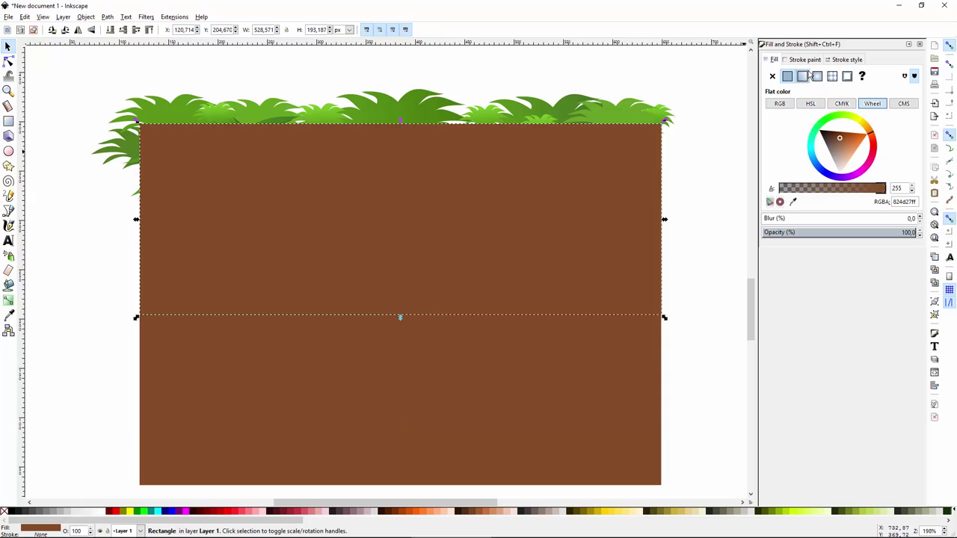
# Give the shortened soil copy a vertical linear gradient from opaque dark brown 502f18ff at its upper end to transparent below
pyautogui.click(802, 76)
pyautogui.press('g')
pyautogui.moveTo(145, 217); pyautogui.dragTo(397, 165)
pyautogui.press('d')
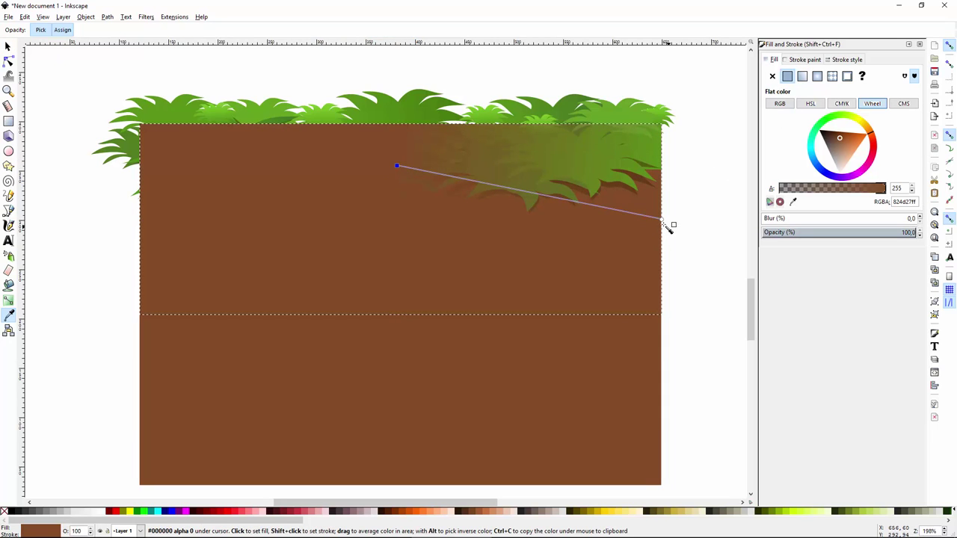
pyautogui.moveTo(661, 219); pyautogui.dragTo(397, 296)
pyautogui.click(397, 166)
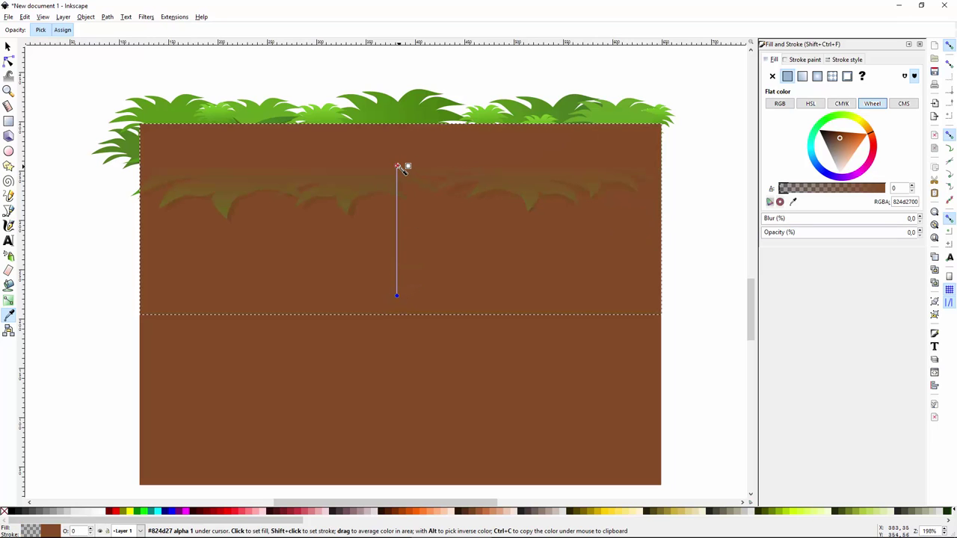
pyautogui.moveTo(832, 133); pyautogui.dragTo(831, 136)
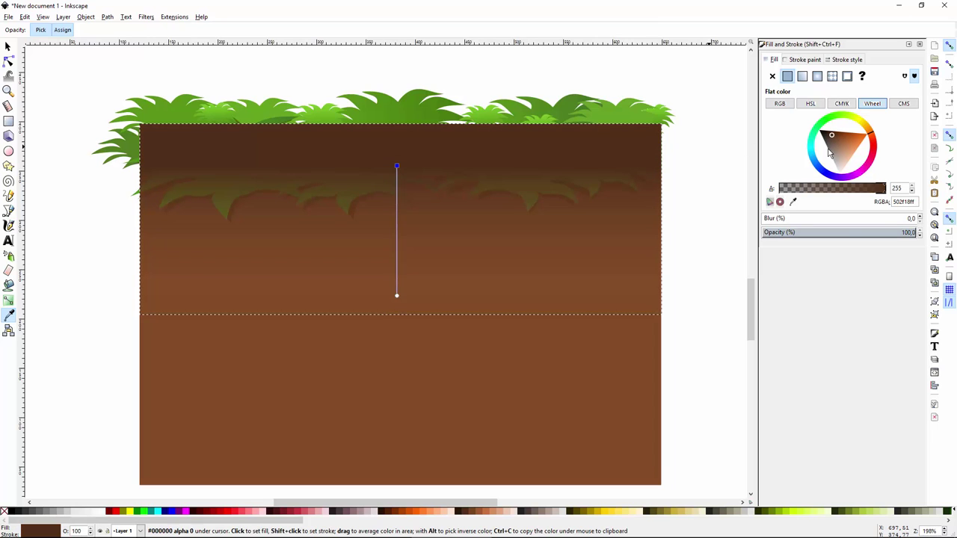
# Place the soil shading rectangle directly above the soil and behind the grass, and extend its height to about 232 px
pyautogui.press('s')
pyautogui.press('End')
pyautogui.press('pageup')
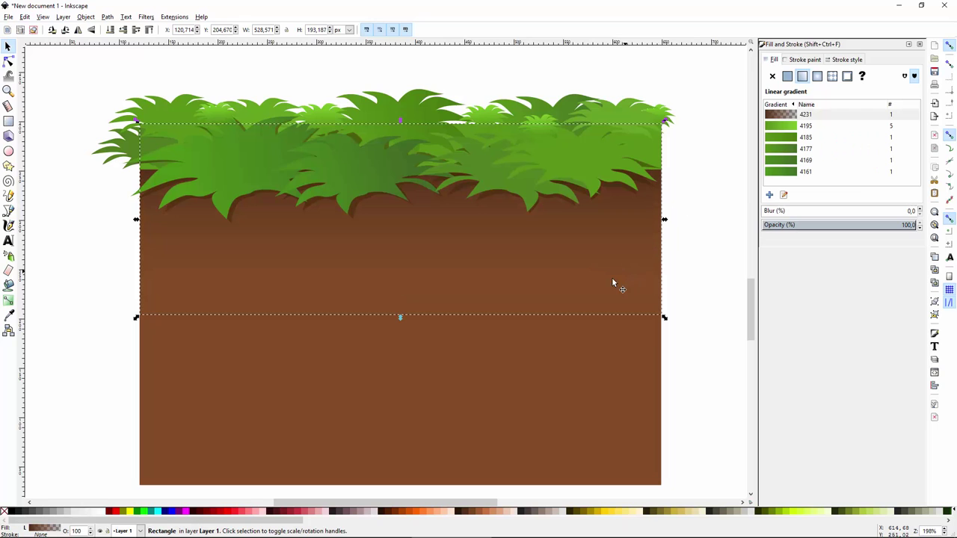
pyautogui.moveTo(399, 318); pyautogui.dragTo(398, 402)
pyautogui.click(700, 290)
pyautogui.click(467, 363)
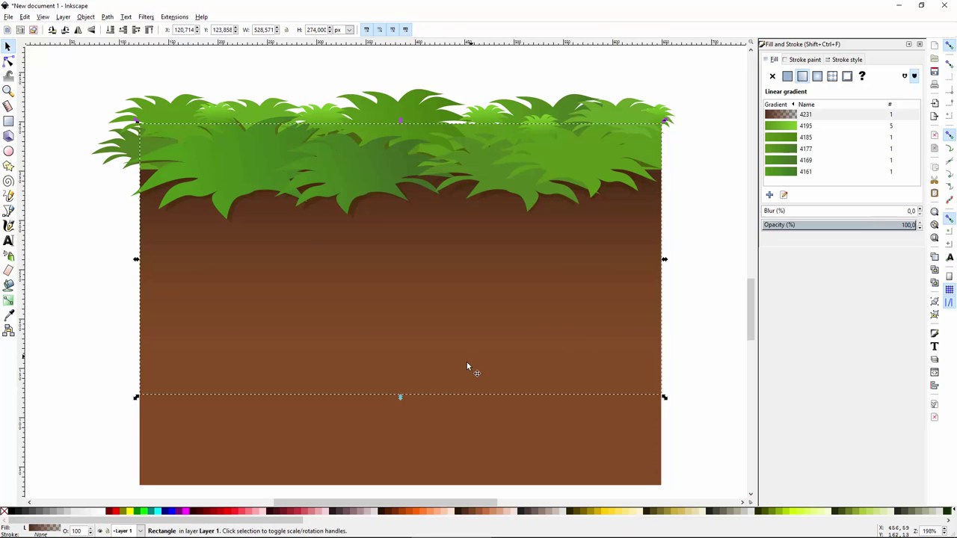
pyautogui.click(692, 222)
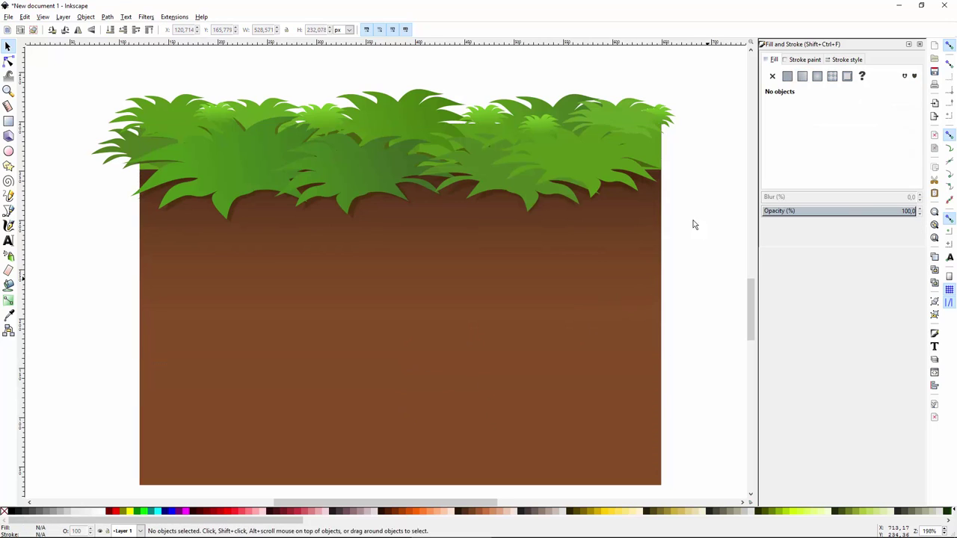
# Draw a tree trunk rectangle about 47 by 296 px rising from the grass and fill it with brown 81471eff
pyautogui.keyDown('ctrl'); pyautogui.scroll(-1, 697, 219); pyautogui.keyUp('ctrl')
pyautogui.keyDown('ctrl'); pyautogui.scroll(-1, 630, 288); pyautogui.keyUp('ctrl')
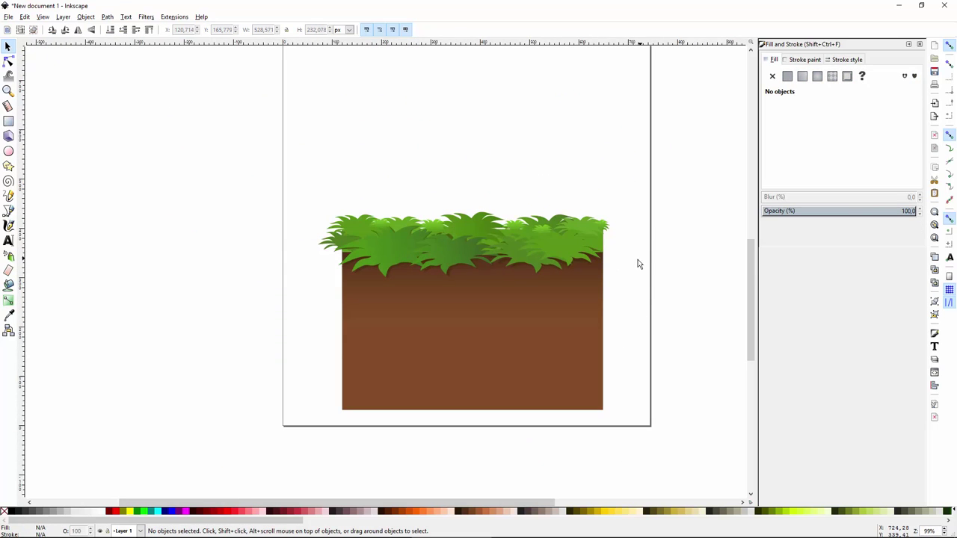
pyautogui.keyDown('ctrl'); pyautogui.scroll(1, 486, 269); pyautogui.keyUp('ctrl')
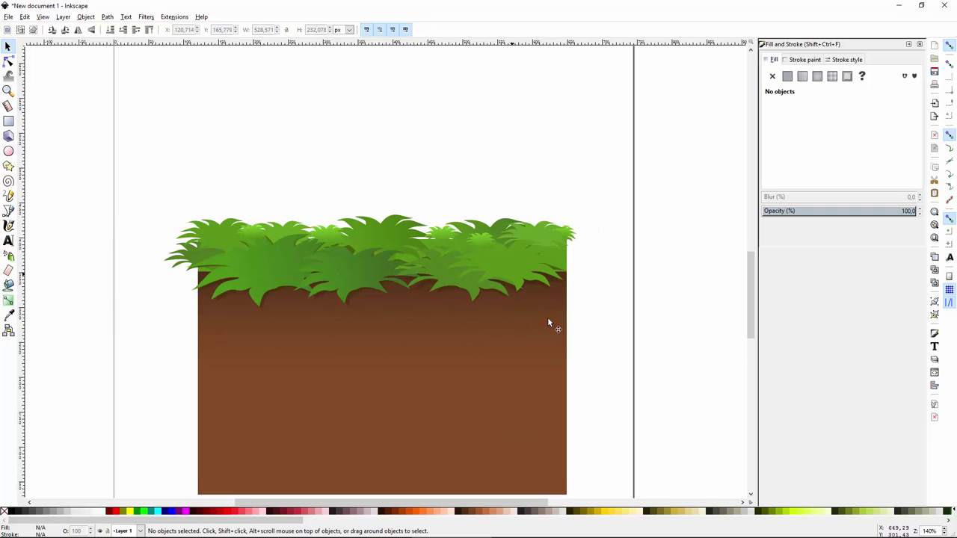
pyautogui.scroll(1, 448, 308)
pyautogui.keyDown('ctrl'); pyautogui.scroll(1, 449, 308); pyautogui.keyUp('ctrl')
pyautogui.scroll(1, 465, 276)
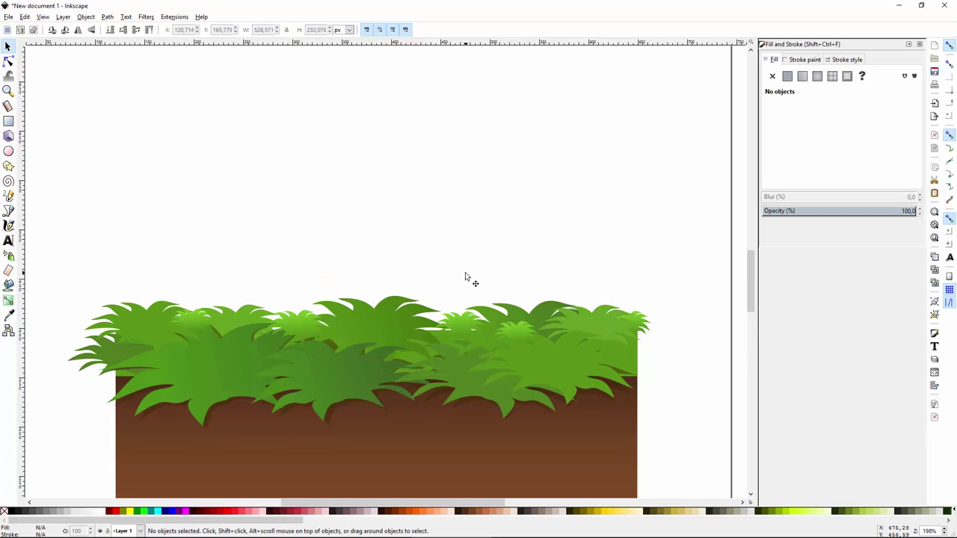
pyautogui.scroll(1, 421, 246)
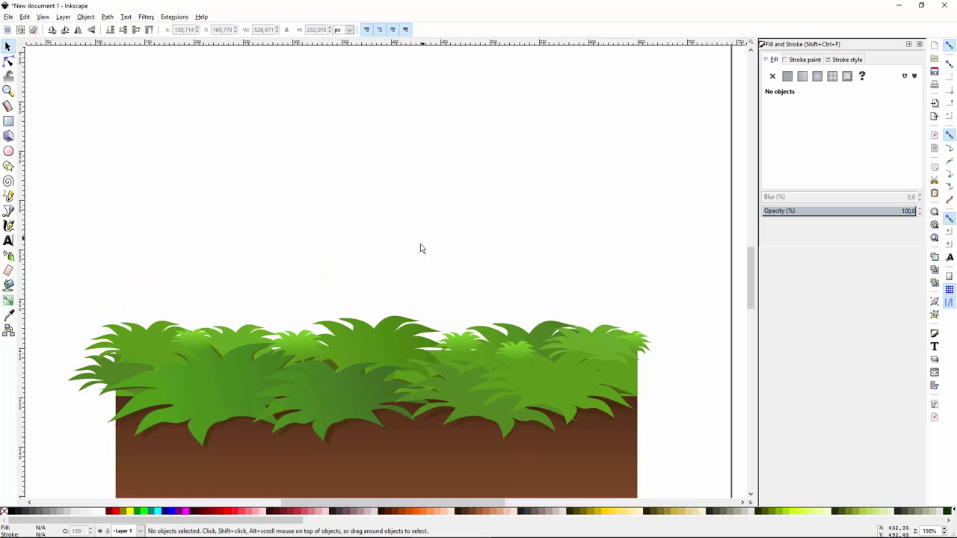
pyautogui.scroll(1, 420, 248)
pyautogui.press('r')
pyautogui.moveTo(429, 89); pyautogui.dragTo(476, 383)
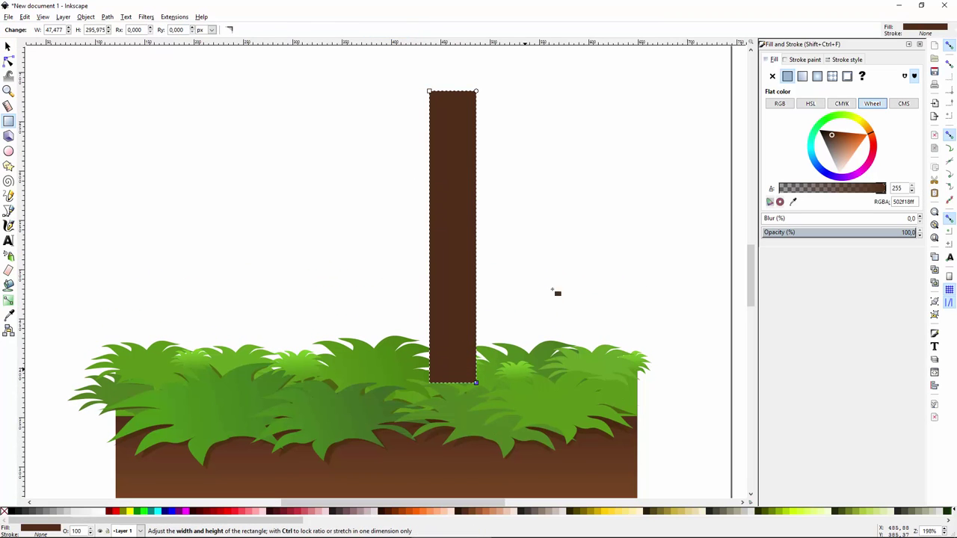
pyautogui.press('s')
pyautogui.click(840, 137)
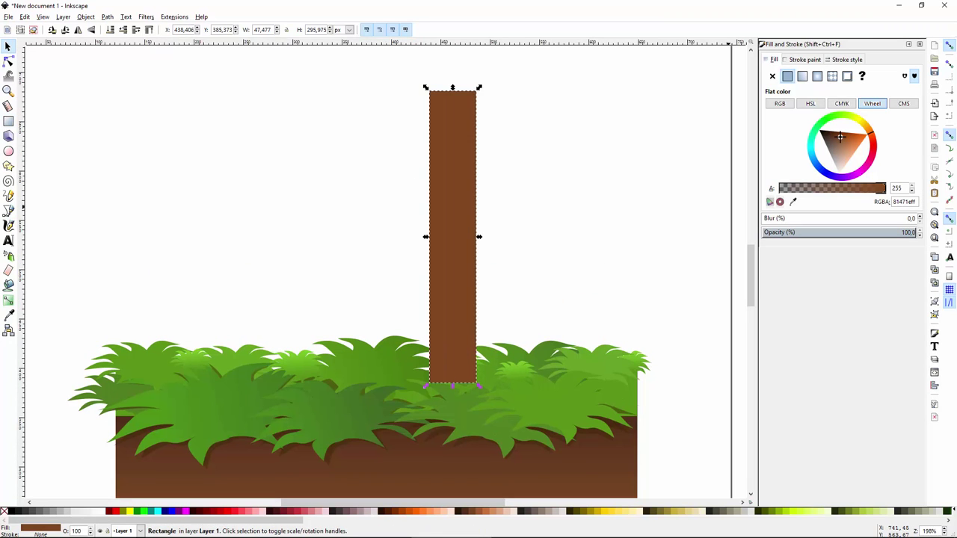
# Give the trunk an opaque brown horizontal linear gradient with a lighter brown middle stop at offset 0.62
pyautogui.click(802, 76)
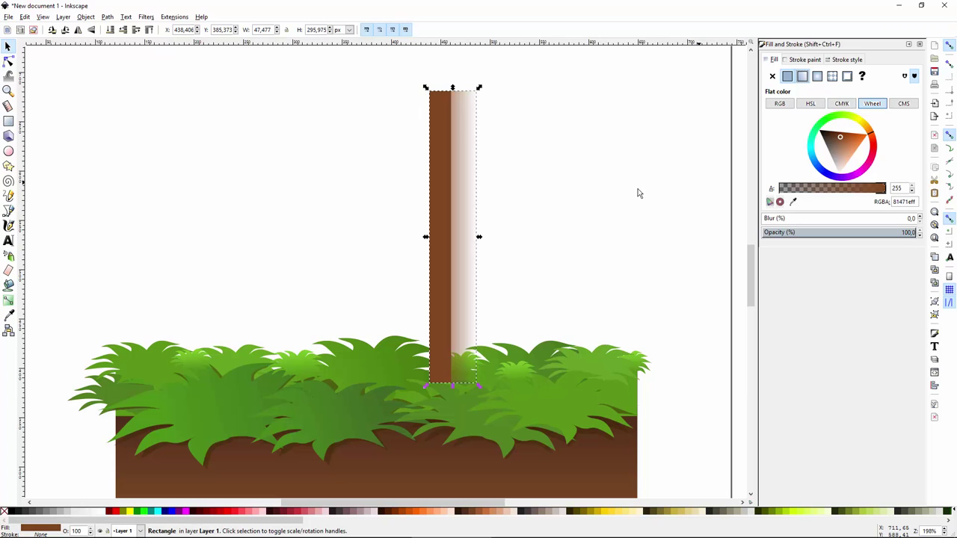
pyautogui.press('d')
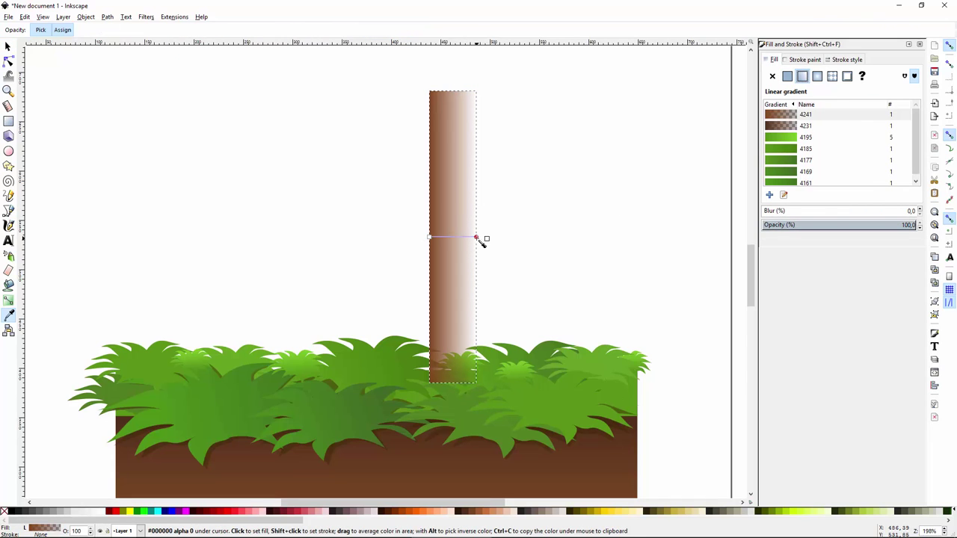
pyautogui.click(476, 237)
pyautogui.click(878, 188)
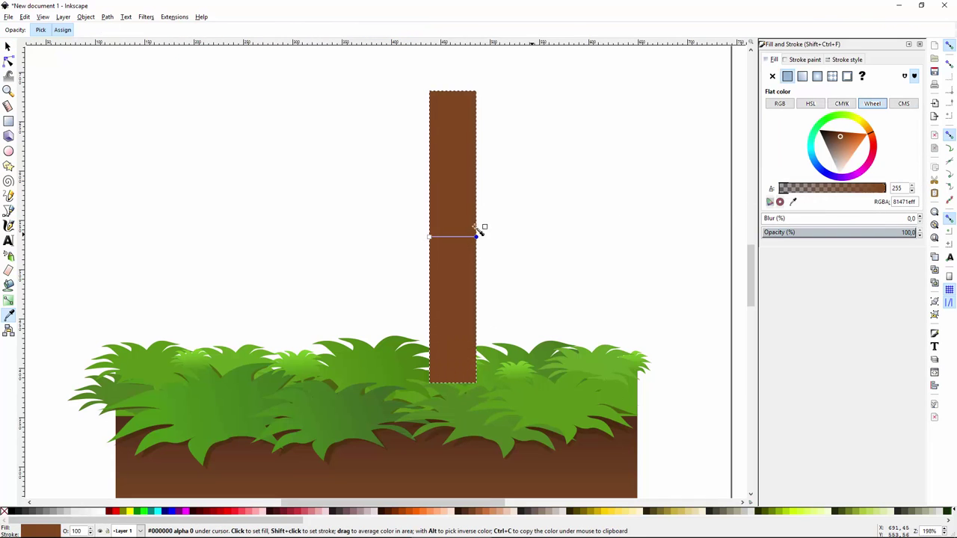
pyautogui.press('g')
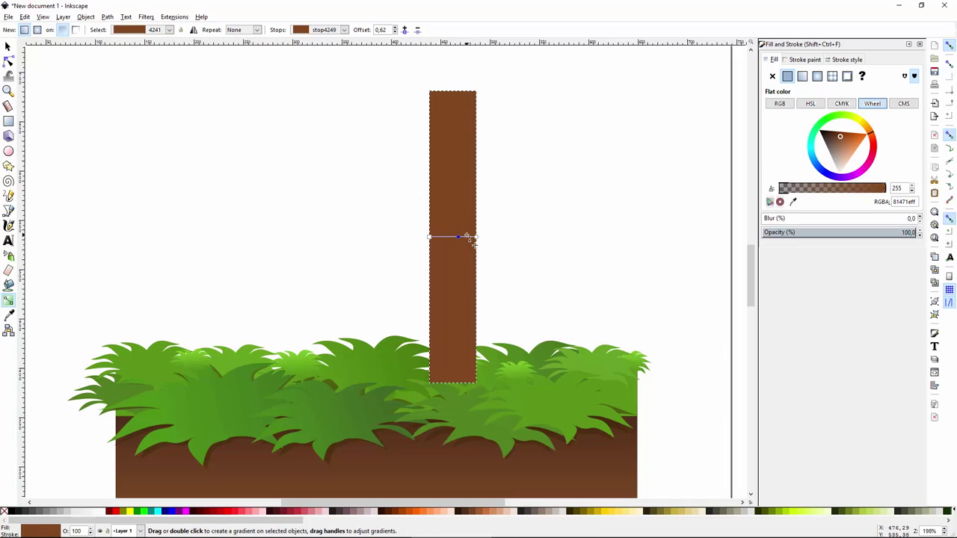
pyautogui.doubleClick(458, 237)
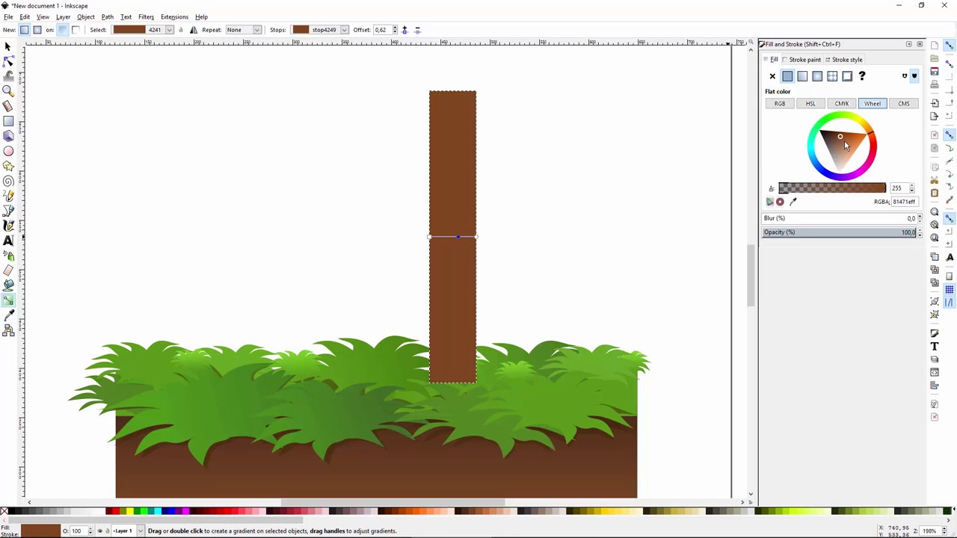
pyautogui.moveTo(844, 140); pyautogui.dragTo(849, 145)
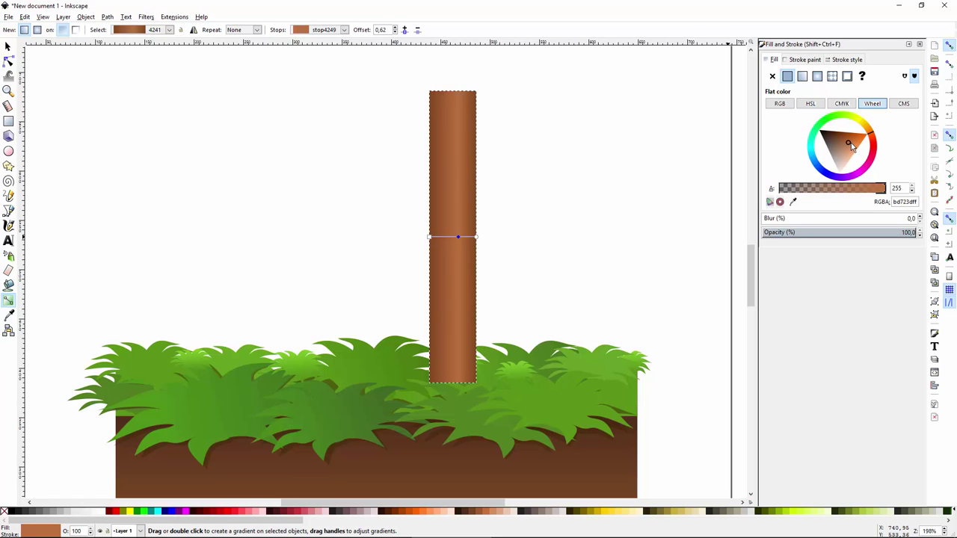
pyautogui.press('F1')
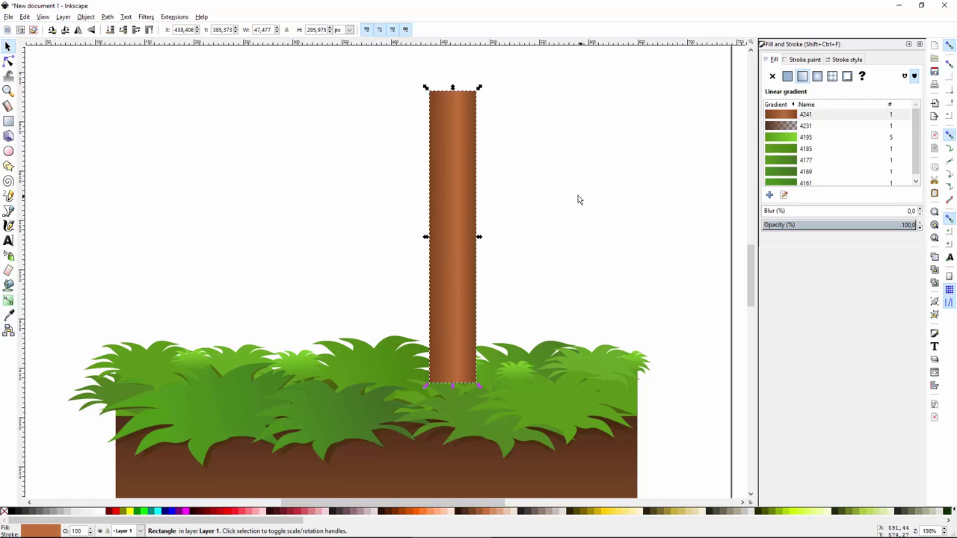
# Nudge the trunk upward, make its outline editable by nodes, flare both base corners outward and curve the lower sides inward
pyautogui.click(579, 198)
pyautogui.moveTo(452, 323)
pyautogui.mouseDown()
pyautogui.moveTo(458, 308)
pyautogui.moveTo(453, 318)
pyautogui.mouseUp()
pyautogui.press('F2')
pyautogui.press('n')
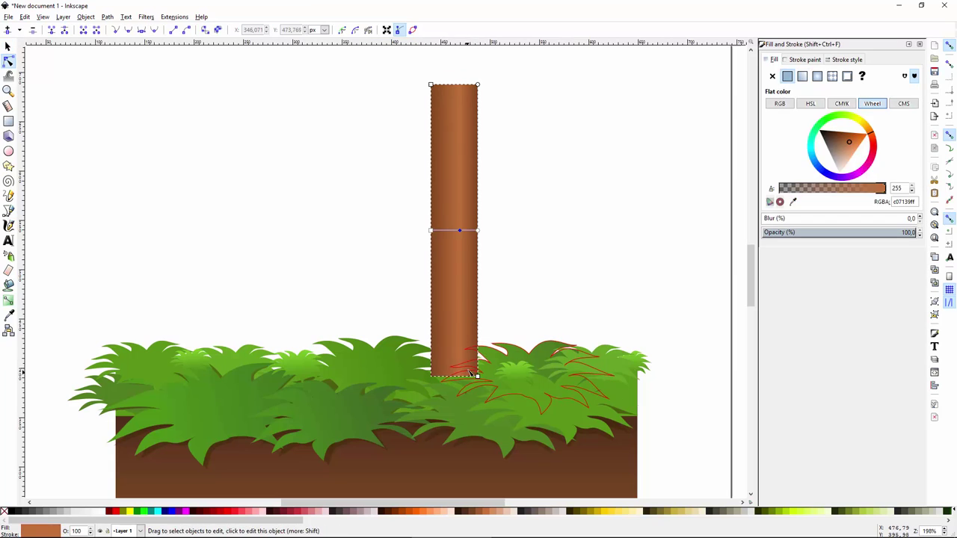
pyautogui.moveTo(432, 378); pyautogui.dragTo(421, 376)
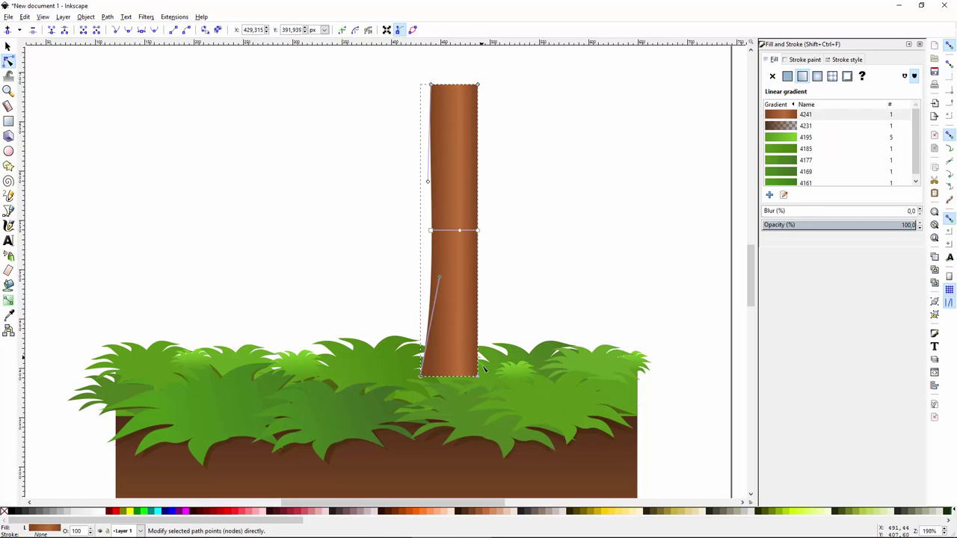
pyautogui.moveTo(478, 376); pyautogui.dragTo(485, 375)
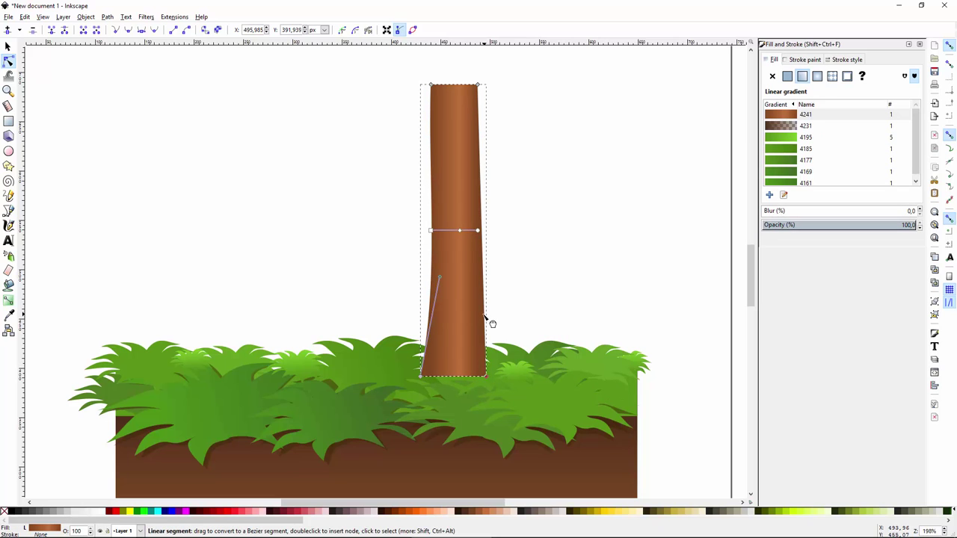
pyautogui.moveTo(485, 320); pyautogui.dragTo(479, 320)
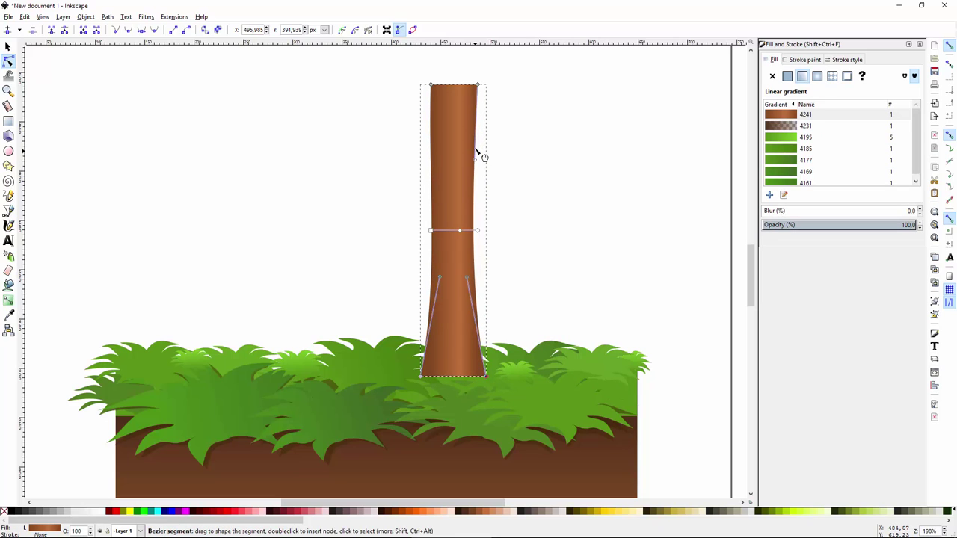
# Narrow the trunk's upper end and curve its upper sides inward
pyautogui.moveTo(475, 149); pyautogui.dragTo(475, 141)
pyautogui.moveTo(476, 85); pyautogui.dragTo(474, 84)
pyautogui.moveTo(439, 152); pyautogui.dragTo(435, 125)
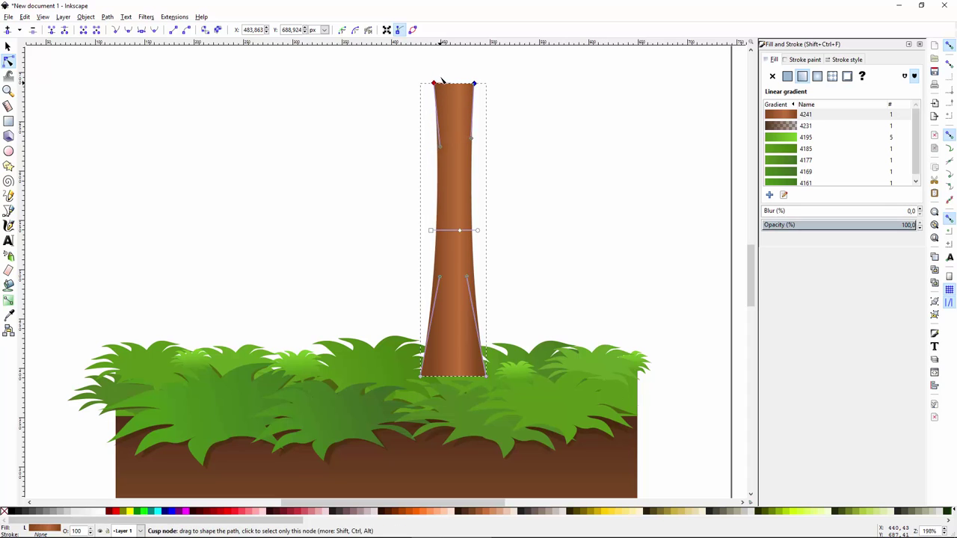
# Raise the left corner of the trunk's upper end so the trunk has a slanted top edge
pyautogui.moveTo(431, 84); pyautogui.dragTo(433, 63)
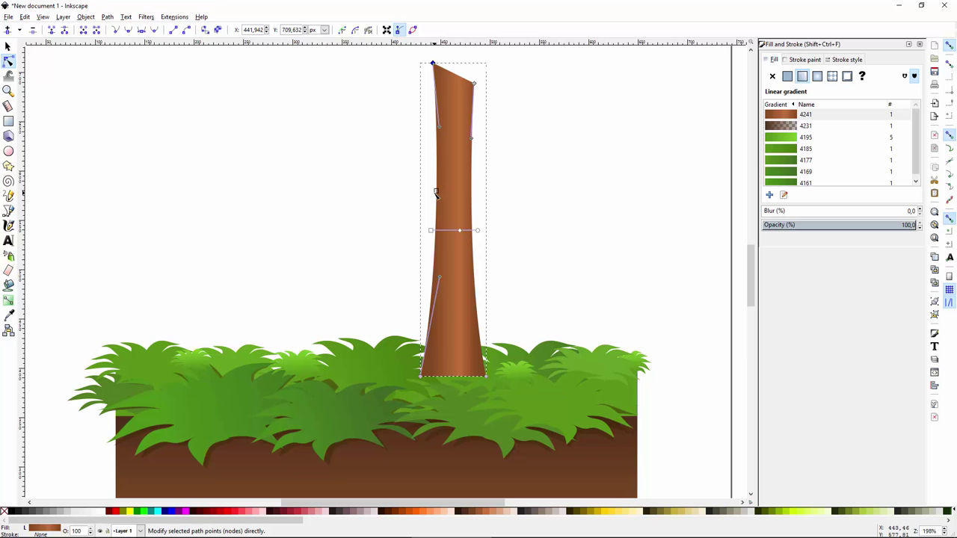
pyautogui.scroll(1, 433, 183)
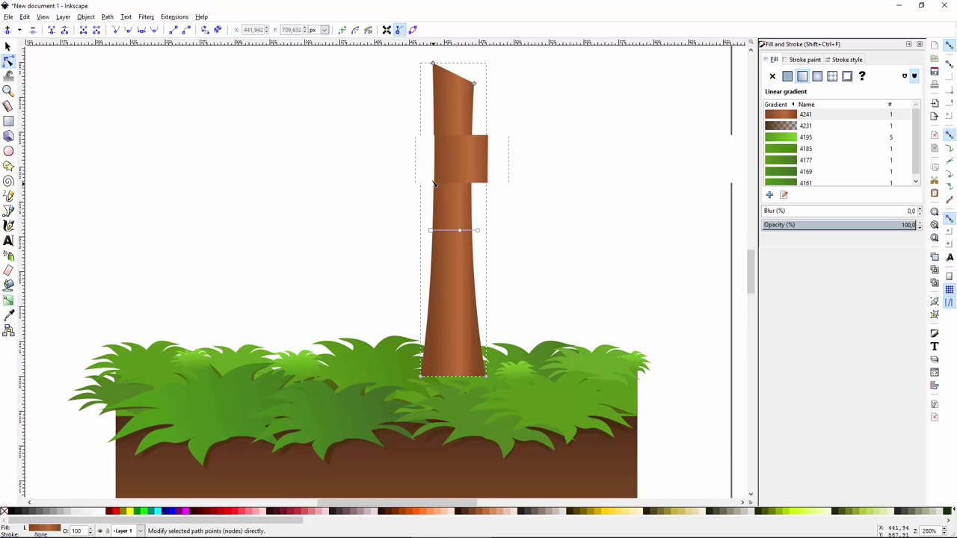
pyautogui.scroll(-1, 433, 187)
# Draw a rectangle for a branch on each side of the trunk, convert them to paths and shape them into curved, tapering brown branches
pyautogui.press('r')
pyautogui.moveTo(397, 169); pyautogui.dragTo(408, 236)
pyautogui.hotkey('ctrl', 'shift', 'c')
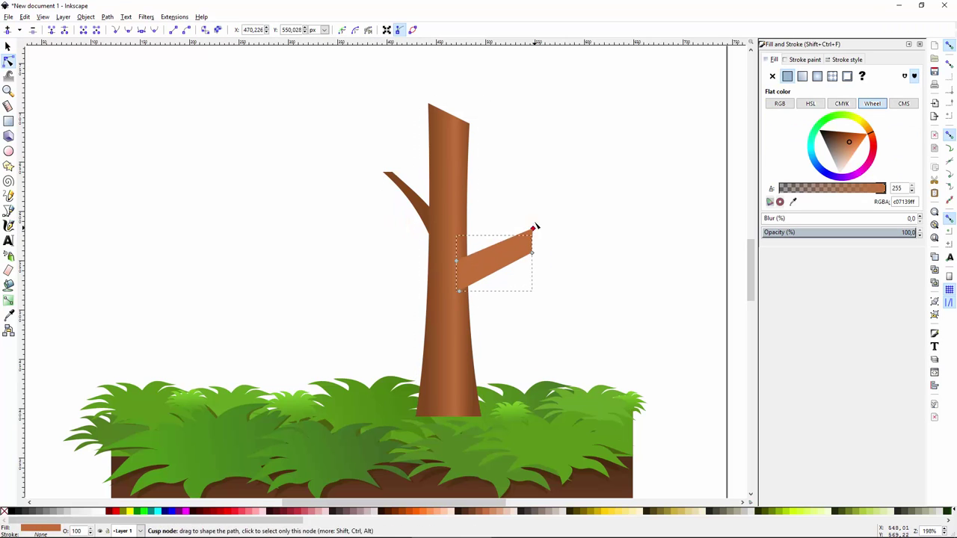
pyautogui.moveTo(533, 226); pyautogui.dragTo(527, 200)
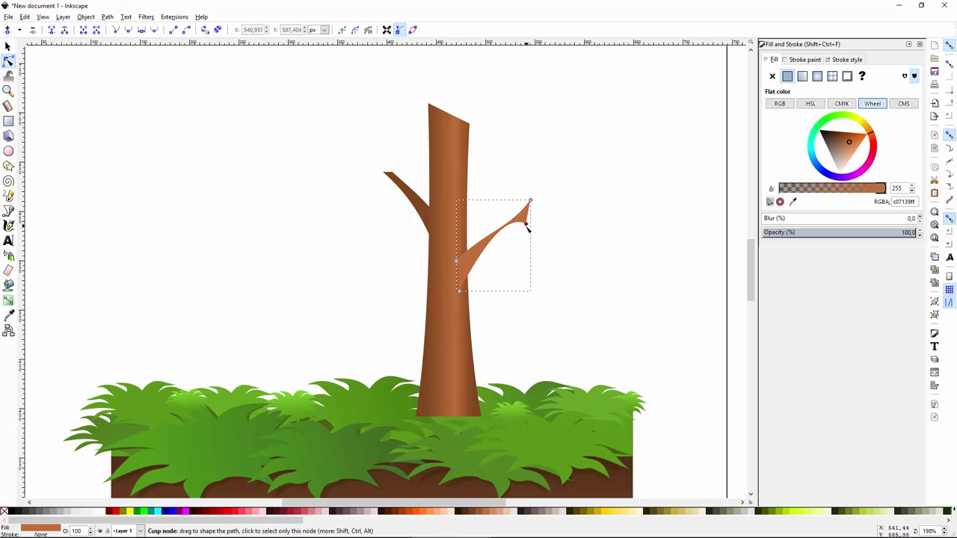
pyautogui.press('s')
pyautogui.click(606, 218)
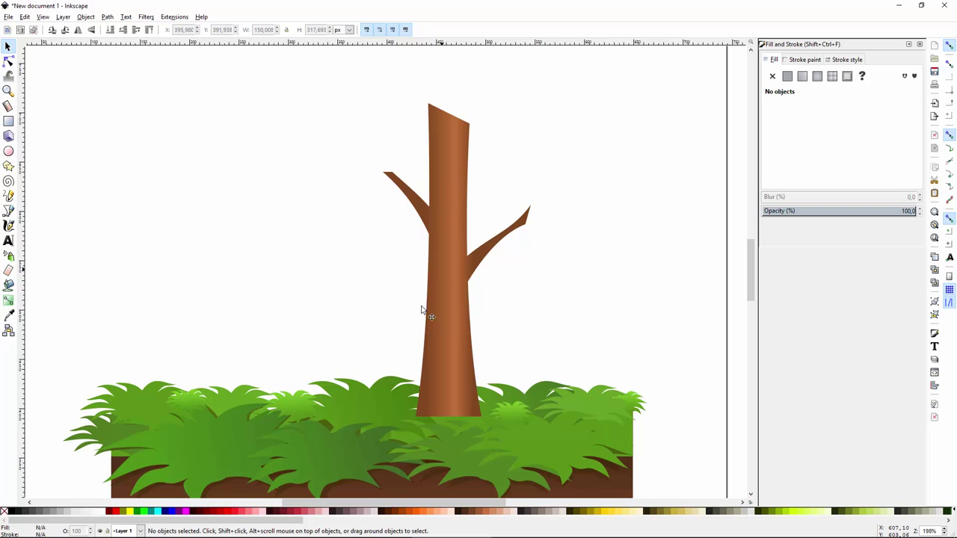
# Duplicate the grass tuft just left of the trunk, move the copy onto the trunk's top and enlarge it to about 333 by 155 px
pyautogui.click(358, 394)
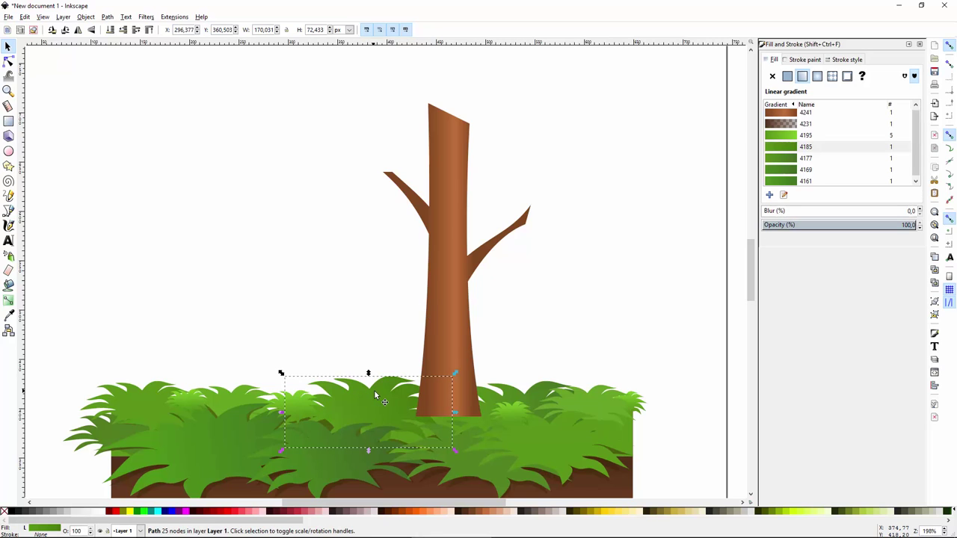
pyautogui.hotkey('ctrl', 'd')
pyautogui.moveTo(370, 409); pyautogui.dragTo(477, 103)
pyautogui.scroll(2, 492, 158)
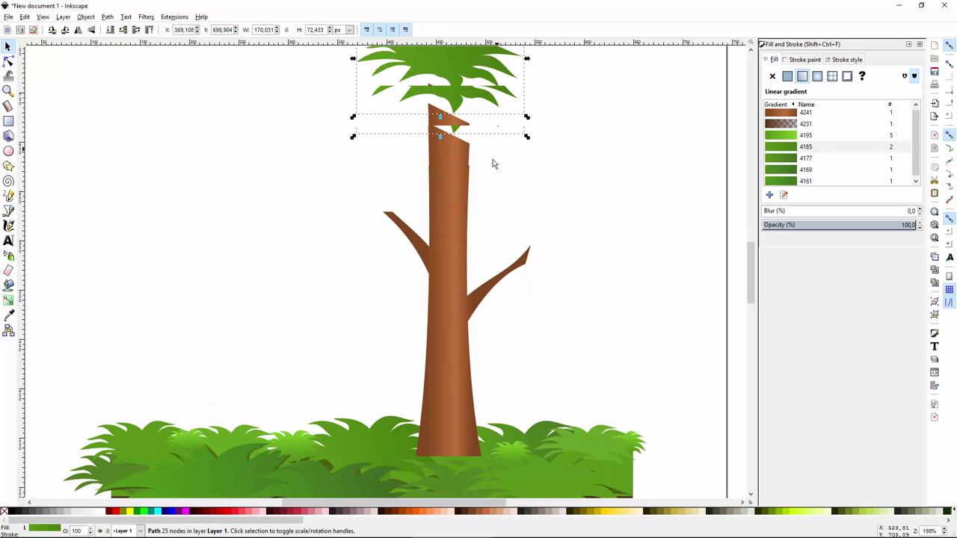
pyautogui.moveTo(466, 149); pyautogui.dragTo(433, 135)
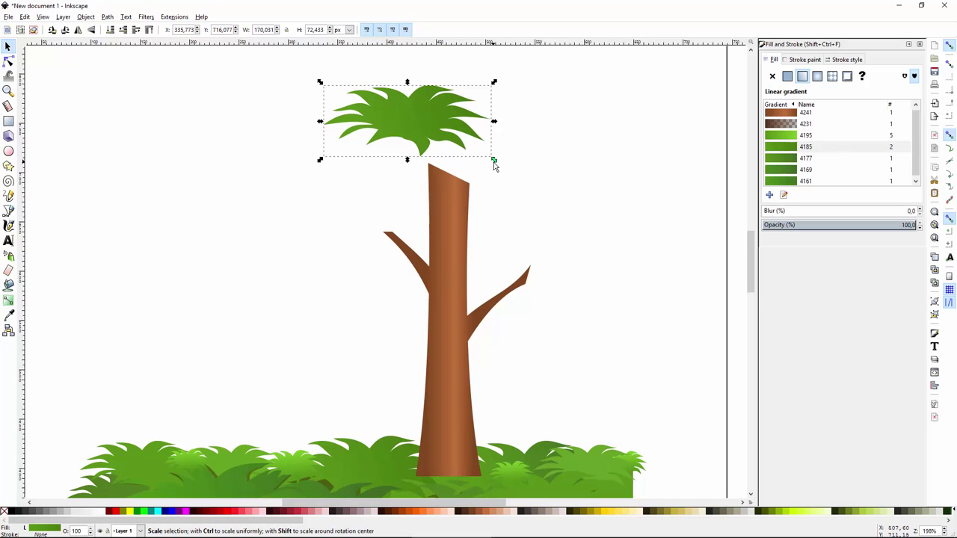
pyautogui.moveTo(495, 160); pyautogui.dragTo(560, 222)
pyautogui.moveTo(433, 143); pyautogui.dragTo(468, 181)
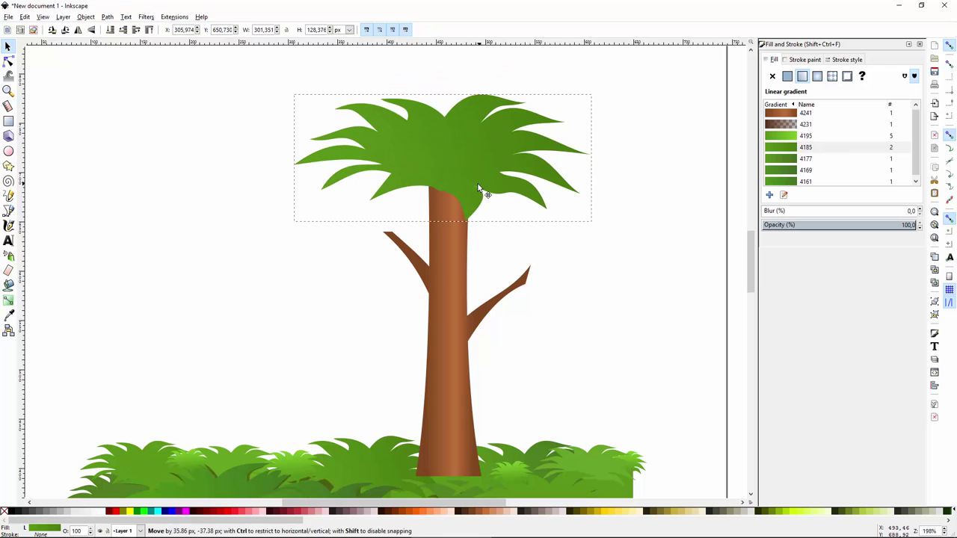
pyautogui.moveTo(596, 95); pyautogui.dragTo(627, 68)
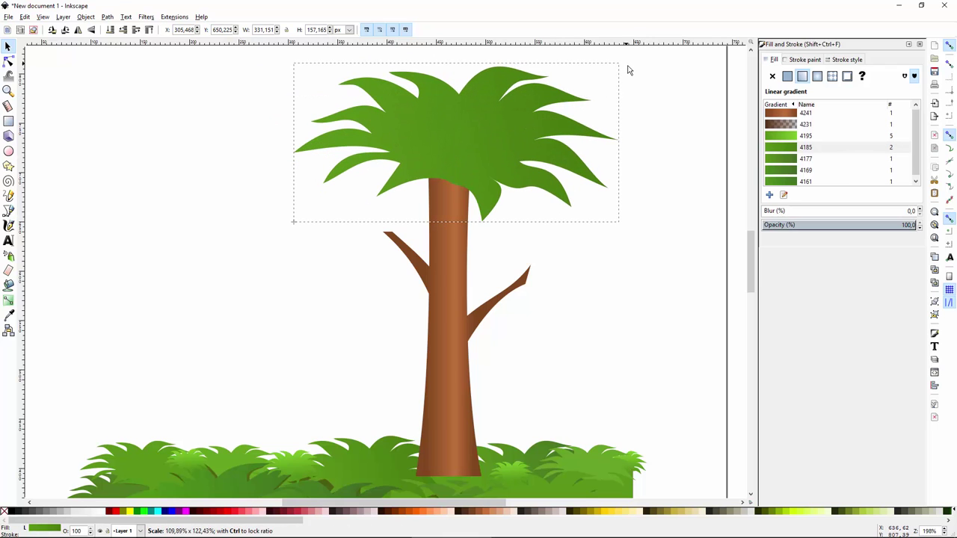
# Narrow the leafy crown, centre it over the trunk and scale it to about 294 by 168 px
pyautogui.scroll(-1, 509, 152)
pyautogui.scroll(1, 457, 161)
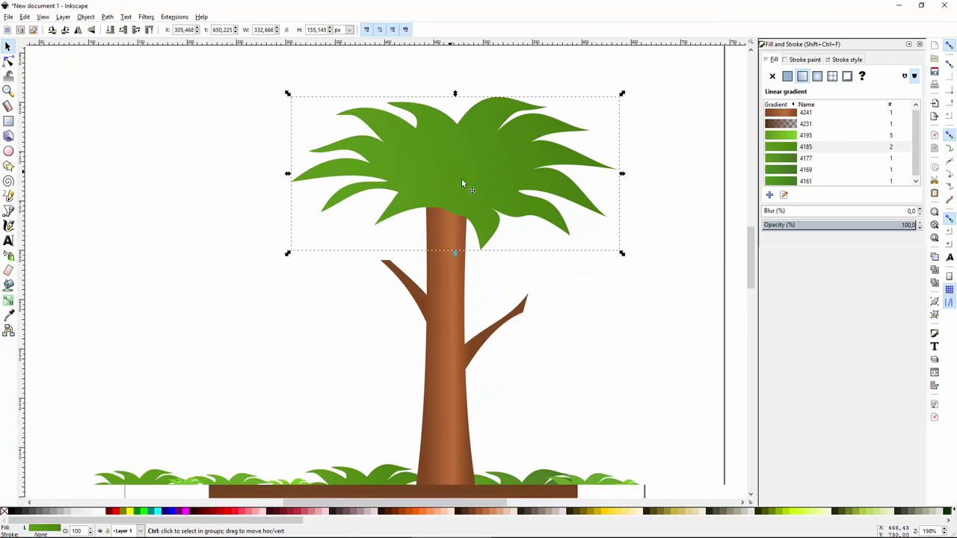
pyautogui.moveTo(622, 174); pyautogui.dragTo(562, 178)
pyautogui.moveTo(447, 200); pyautogui.dragTo(474, 202)
pyautogui.moveTo(532, 171); pyautogui.dragTo(529, 170)
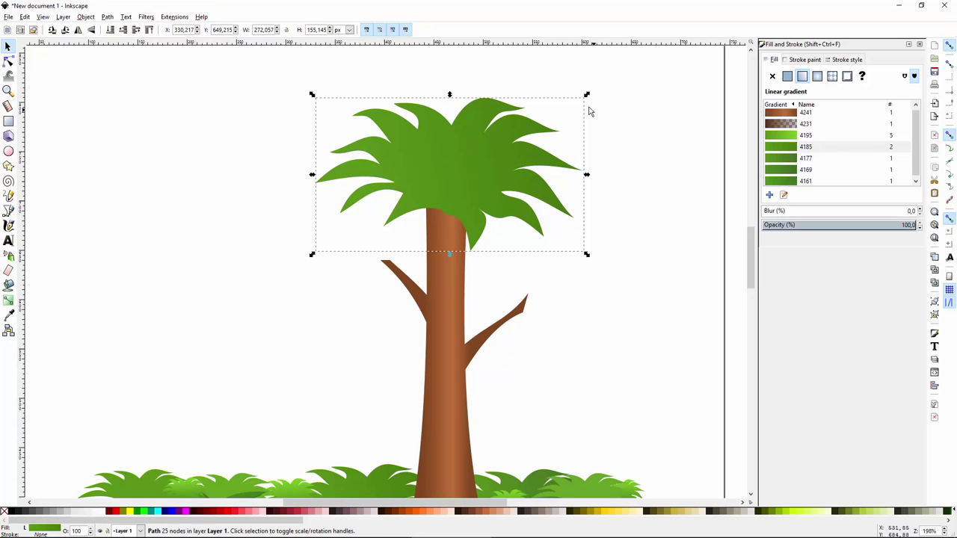
pyautogui.moveTo(587, 95); pyautogui.dragTo(598, 89)
# Duplicate the crown, offset and mirror the copy horizontally, and fill it with flat green 76ab28ff
pyautogui.hotkey('ctrl', 'd')
pyautogui.moveTo(454, 190); pyautogui.dragTo(471, 194)
pyautogui.press('h')
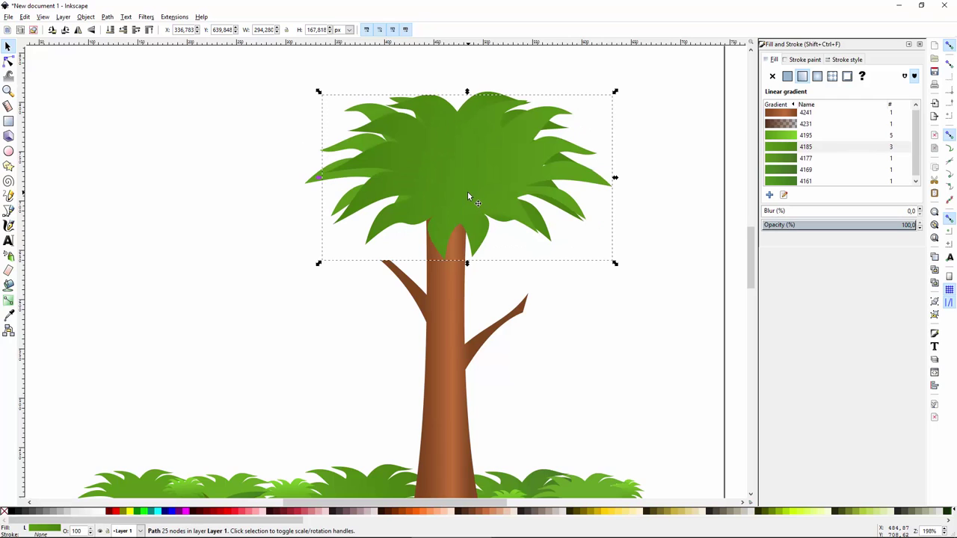
pyautogui.click(786, 77)
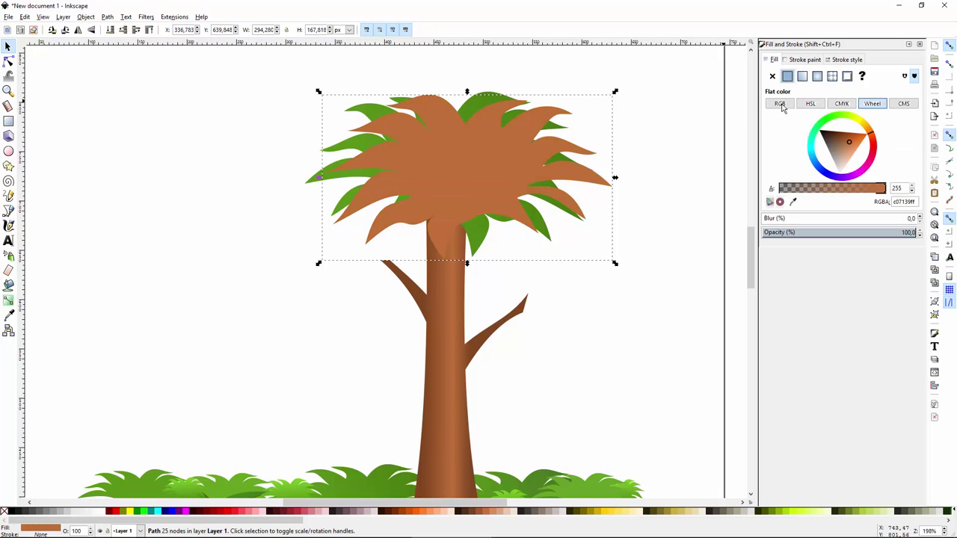
pyautogui.click(843, 117)
pyautogui.click(838, 142)
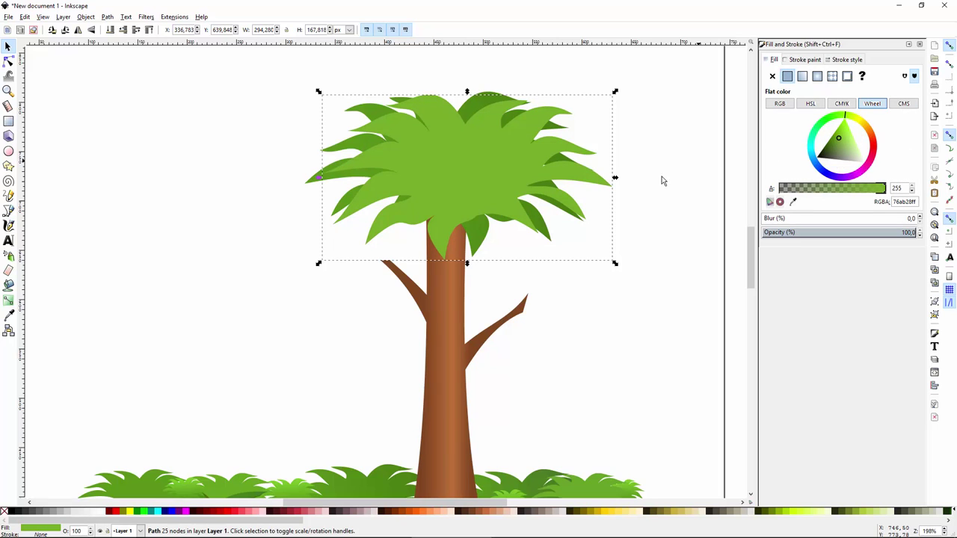
# Duplicate the mirrored crown layer, shift and flip the copy horizontally, and give it a dark-to-light green linear gradient
pyautogui.moveTo(468, 212)
pyautogui.mouseDown()
pyautogui.moveTo(478, 202)
pyautogui.moveTo(451, 210)
pyautogui.moveTo(455, 202)
pyautogui.moveTo(462, 212)
pyautogui.mouseUp()
pyautogui.hotkey('ctrl', 'd')
pyautogui.press('h')
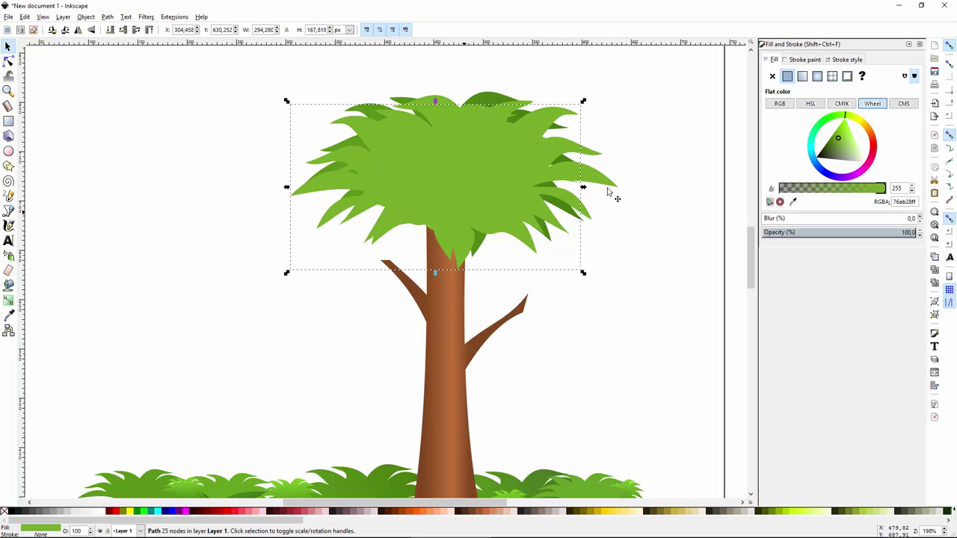
pyautogui.click(830, 142)
pyautogui.click(802, 77)
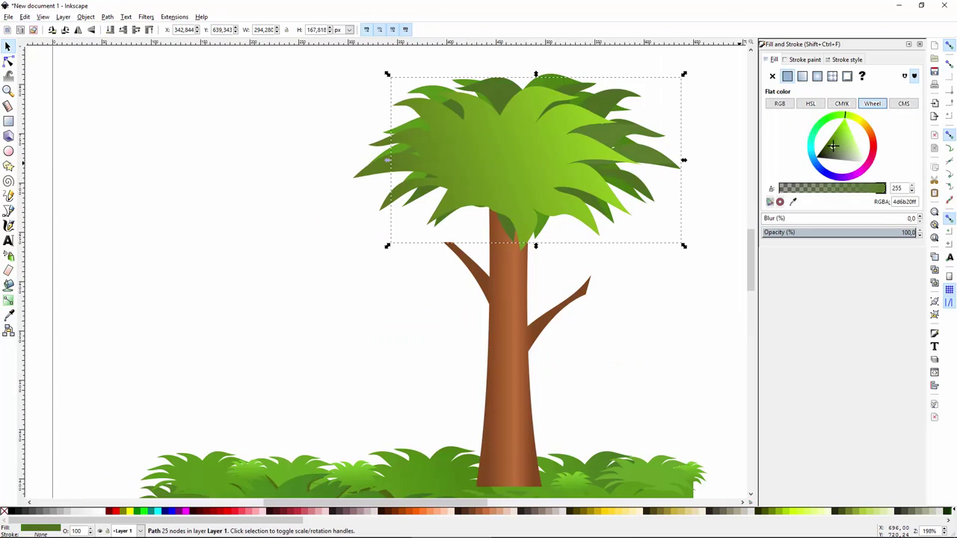
# Give the crown layer behind the front one a slanted linear gradient from dark green to a lighter green sampled from the foliage
pyautogui.click(802, 76)
pyautogui.press('d')
pyautogui.moveTo(391, 160); pyautogui.dragTo(406, 202)
pyautogui.moveTo(681, 160); pyautogui.dragTo(638, 133)
pyautogui.click(606, 153)
pyautogui.press('s')
pyautogui.click(665, 276)
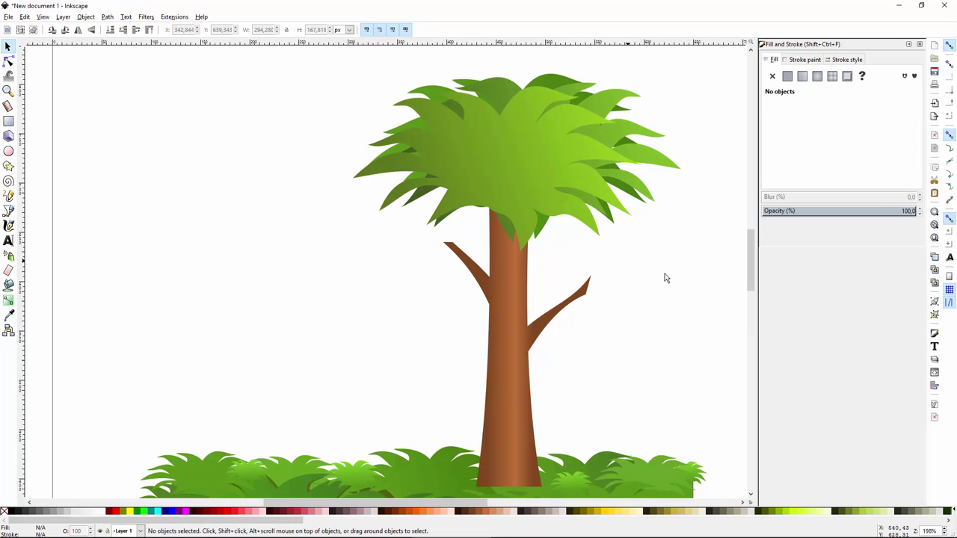
pyautogui.moveTo(662, 273); pyautogui.dragTo(616, 272)
# Copy the grass tuft left of the trunk, shrink it to about 89 by 43 px and place tufts at the ends of both branches
pyautogui.scroll(-2, 648, 278)
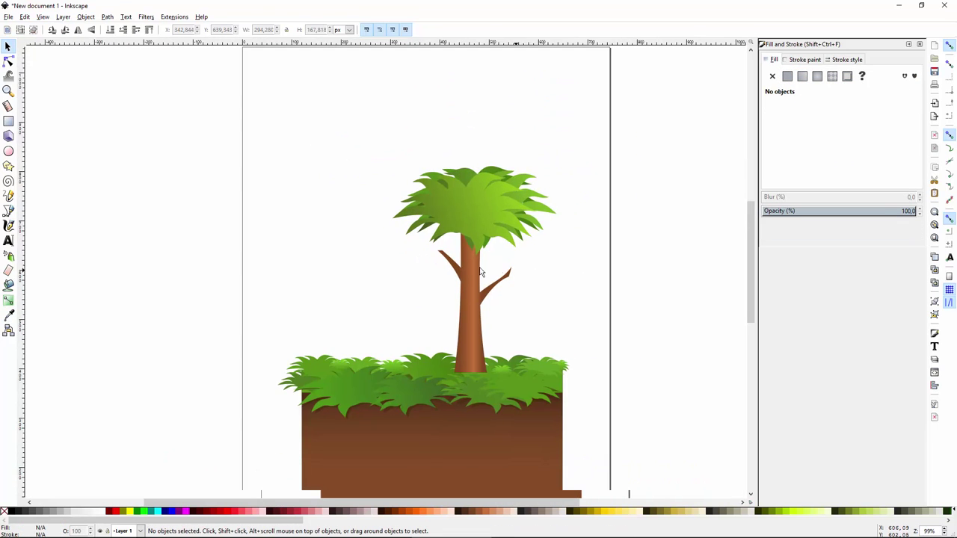
pyautogui.scroll(1, 491, 281)
pyautogui.scroll(1, 447, 413)
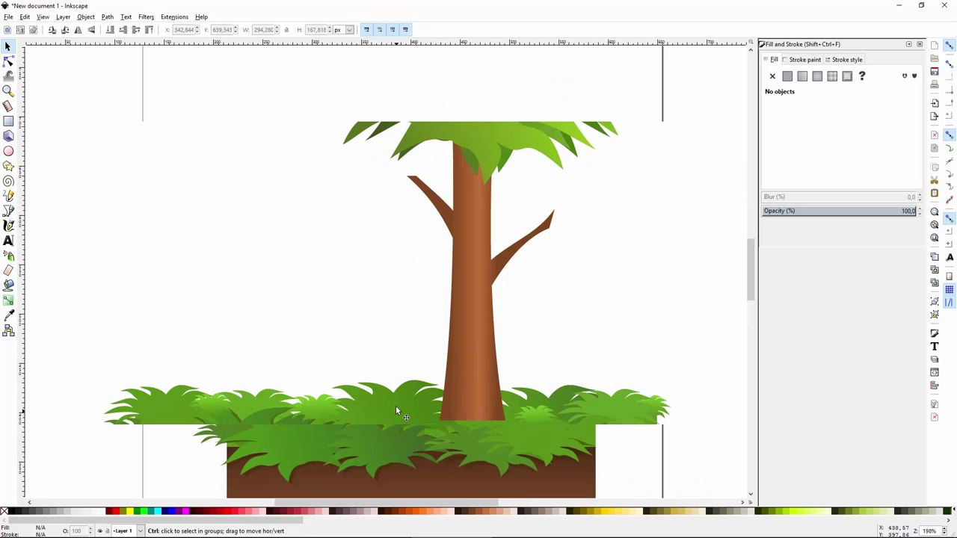
pyautogui.click(403, 432)
pyautogui.moveTo(403, 432); pyautogui.dragTo(410, 179)
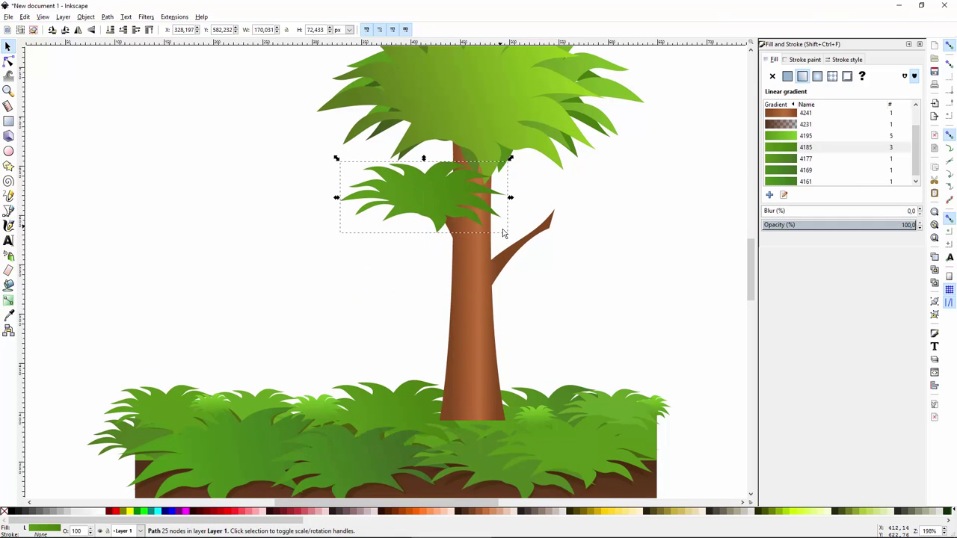
pyautogui.moveTo(503, 229); pyautogui.dragTo(441, 210)
pyautogui.moveTo(396, 186); pyautogui.dragTo(575, 228)
# Recolour the branch foliage with a green sampled from the crown and duplicate the tufts into overlapping layers on both branches
pyautogui.press('F7')
pyautogui.click(554, 97)
pyautogui.press('F1')
pyautogui.hotkey('ctrl', 'd')
pyautogui.moveTo(549, 206); pyautogui.dragTo(583, 215)
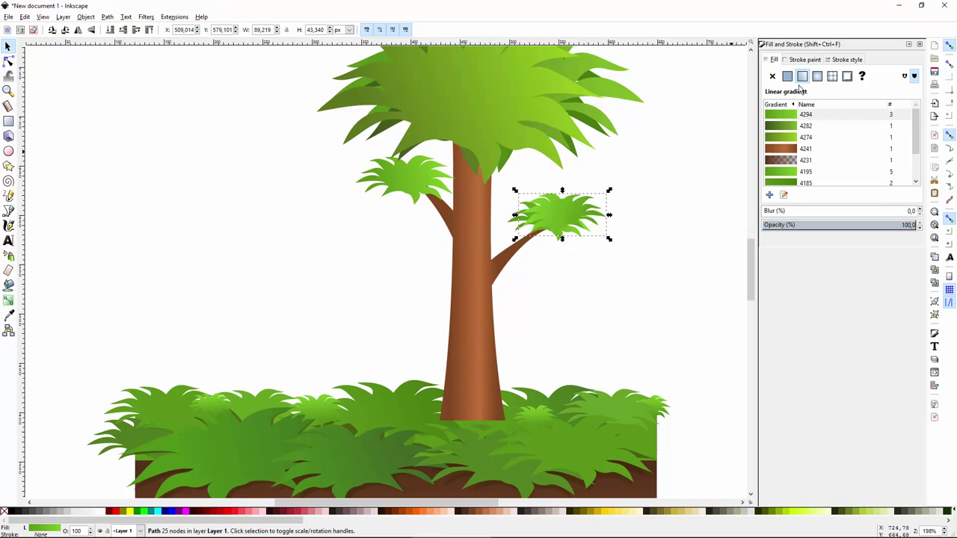
pyautogui.hotkey('ctrl', 'd')
pyautogui.click(670, 205)
pyautogui.scroll(-1, 676, 207)
pyautogui.scroll(1, 539, 123)
pyautogui.scroll(-3, 634, 243)
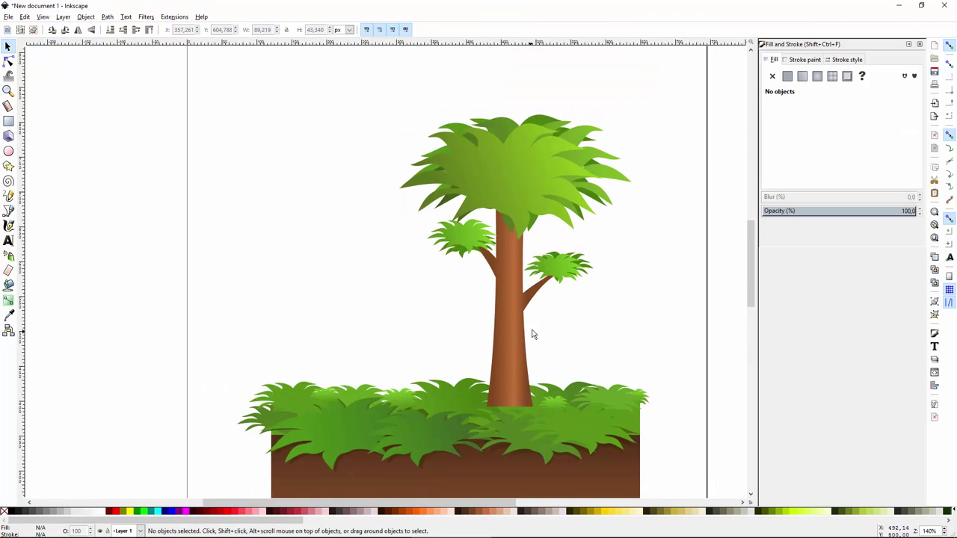
# Draw a rectangle about 40 by 72 px over the trunk's upper part under the crown and fill it with dark brown 4a1d00ff
pyautogui.scroll(2, 529, 277)
pyautogui.click(504, 292)
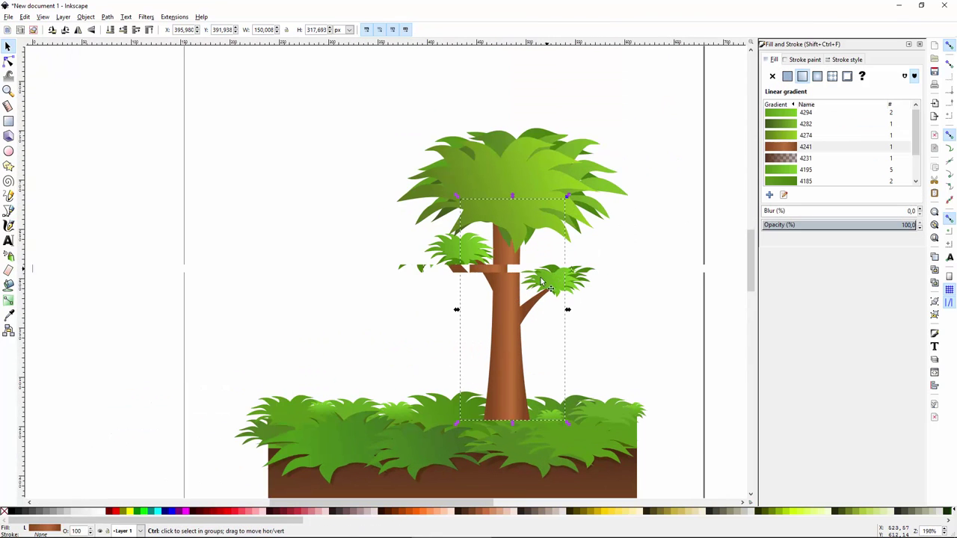
pyautogui.scroll(1, 527, 305)
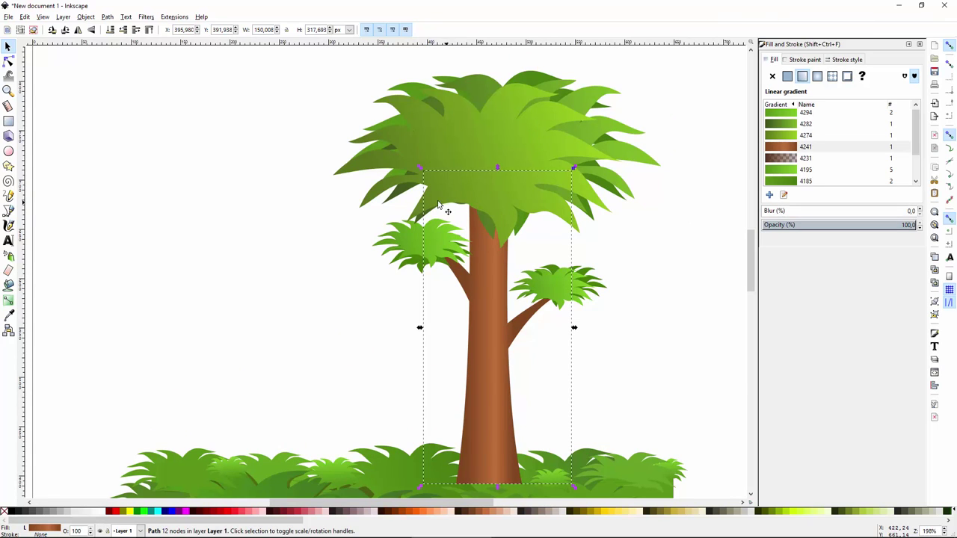
pyautogui.press('r')
pyautogui.moveTo(469, 201); pyautogui.dragTo(508, 270)
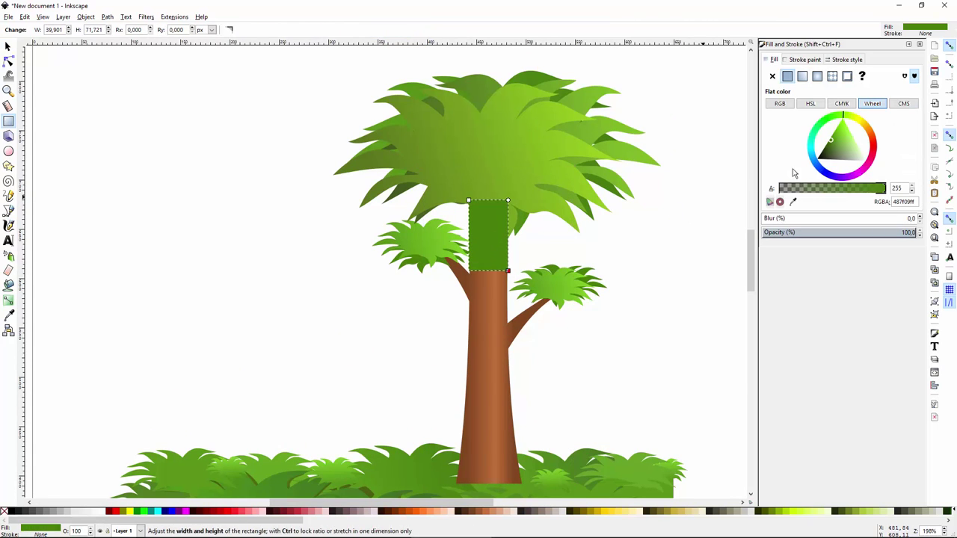
pyautogui.click(873, 133)
pyautogui.click(875, 140)
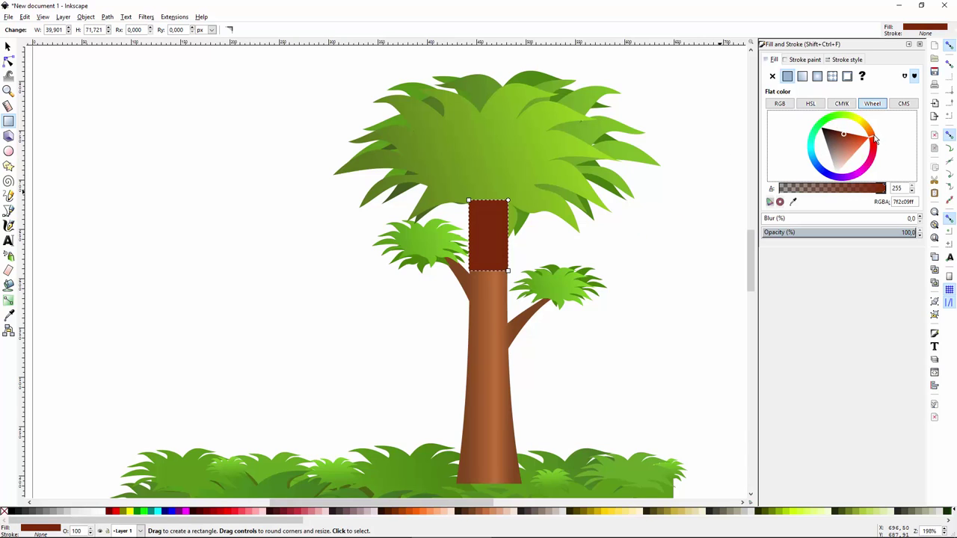
pyautogui.click(872, 133)
pyautogui.click(834, 132)
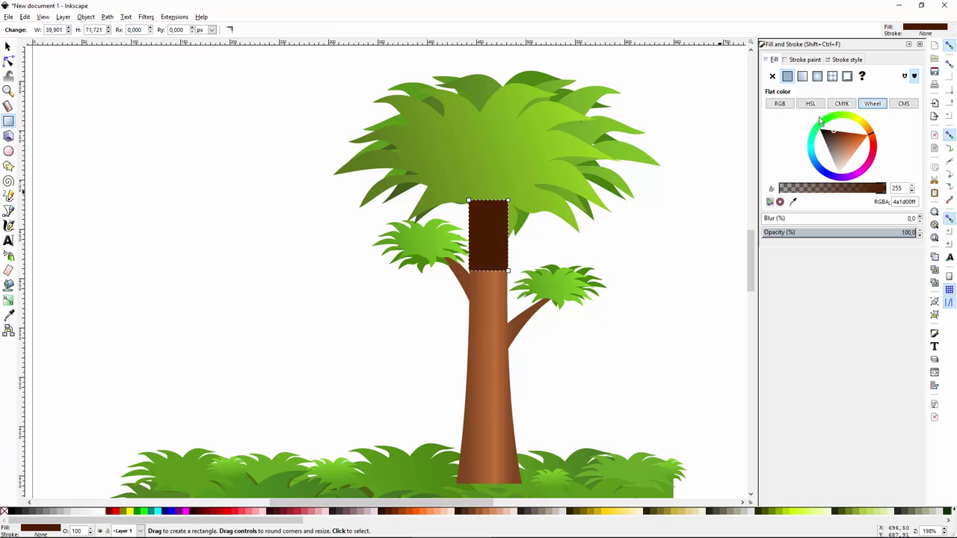
# Turn the dark rectangle into a shadow behind the crown with a linear gradient fading downward to transparent, and stretch its lower edge down slightly
pyautogui.click(802, 76)
pyautogui.press('d')
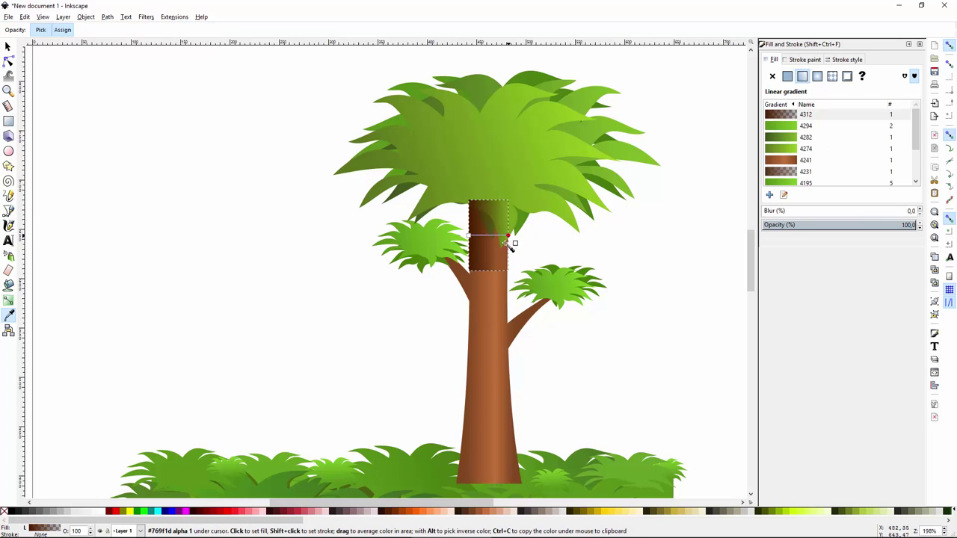
pyautogui.moveTo(468, 235); pyautogui.dragTo(484, 214)
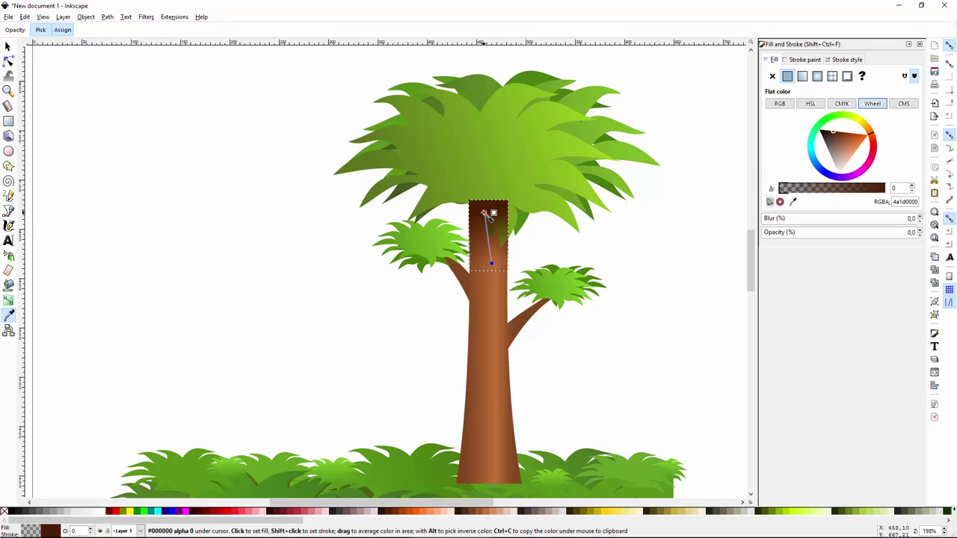
pyautogui.click(485, 215)
pyautogui.press('s')
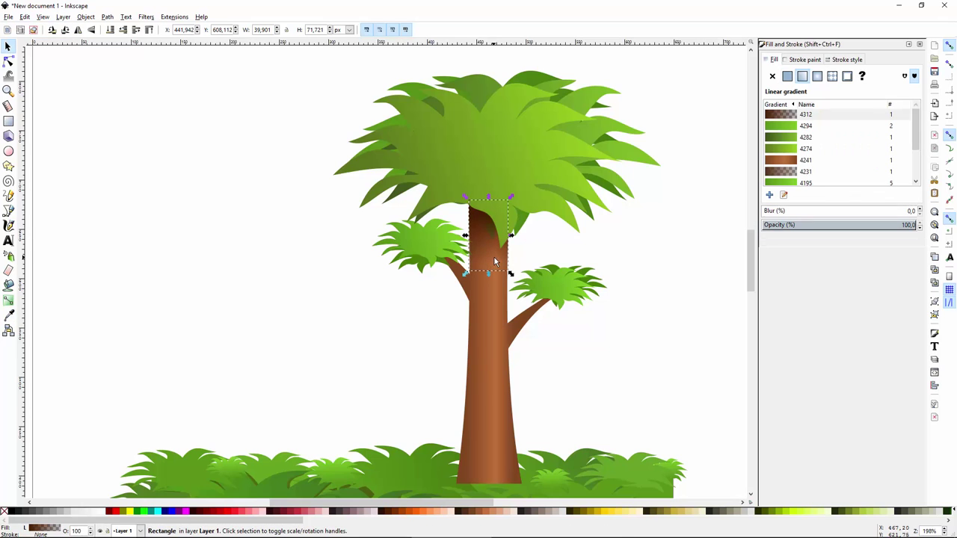
pyautogui.moveTo(488, 275); pyautogui.dragTo(489, 284)
# Group the trunk, branches, trunk shadow and all foliage into one tree object
pyautogui.scroll(-2, 485, 283)
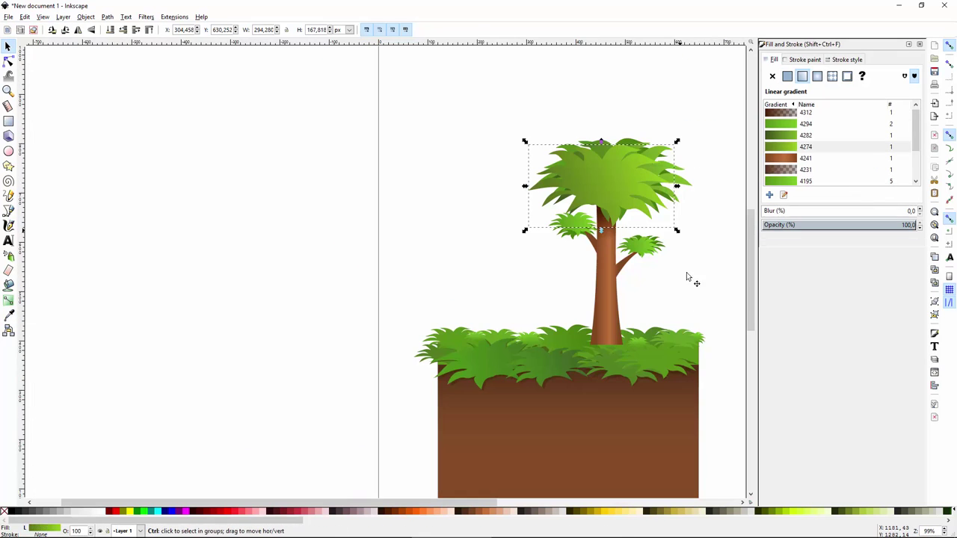
pyautogui.click(636, 293)
pyautogui.moveTo(643, 321); pyautogui.dragTo(554, 331)
pyautogui.scroll(1, 553, 331)
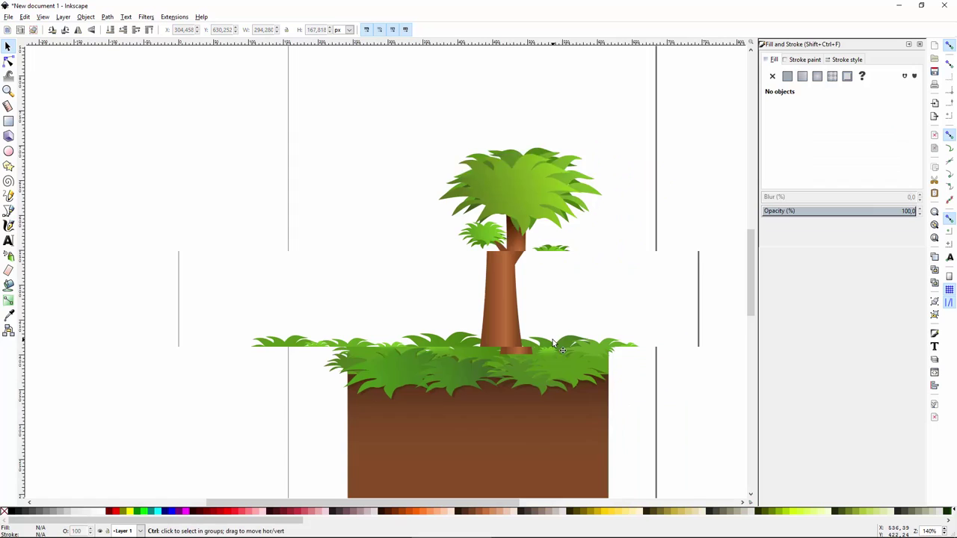
pyautogui.click(500, 354)
pyautogui.moveTo(647, 178); pyautogui.dragTo(599, 185)
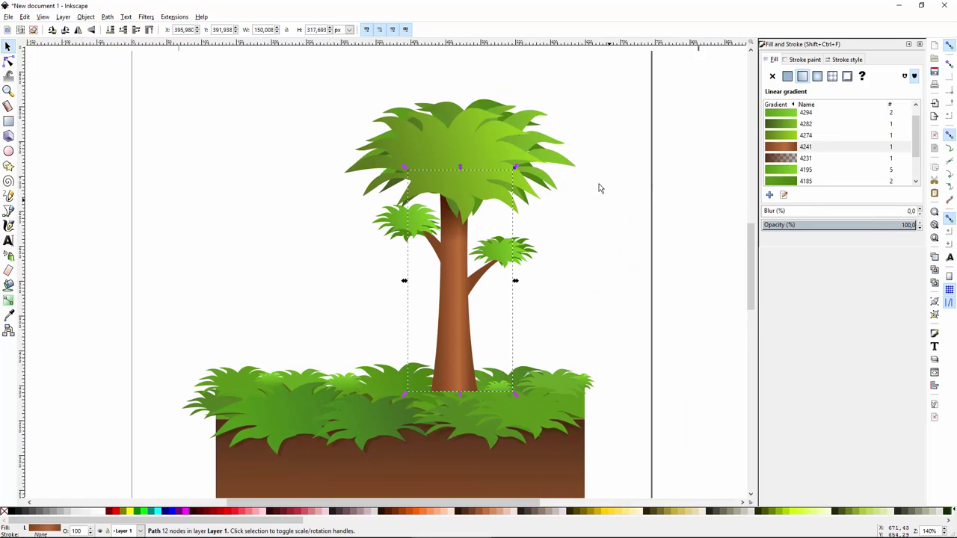
pyautogui.moveTo(626, 71); pyautogui.dragTo(290, 301)
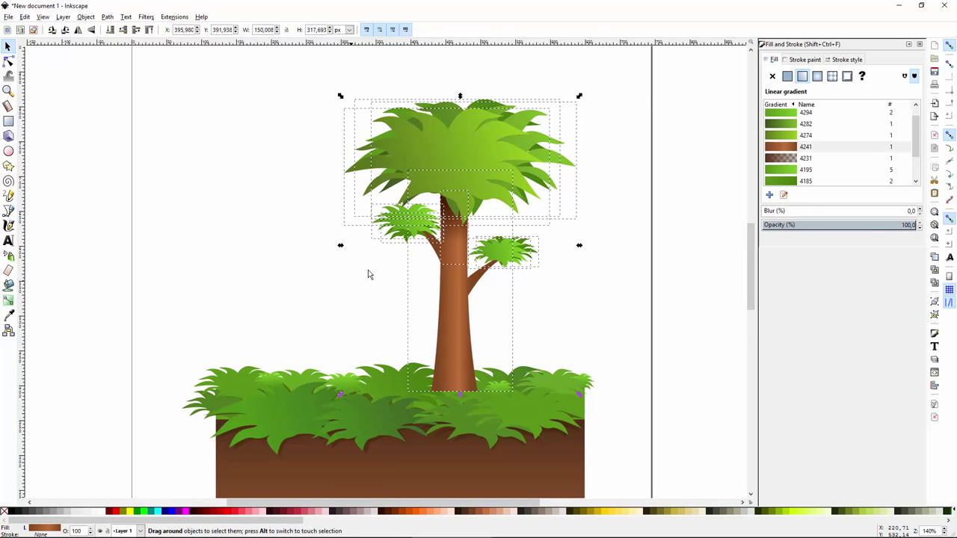
pyautogui.hotkey('ctrl', 'g')
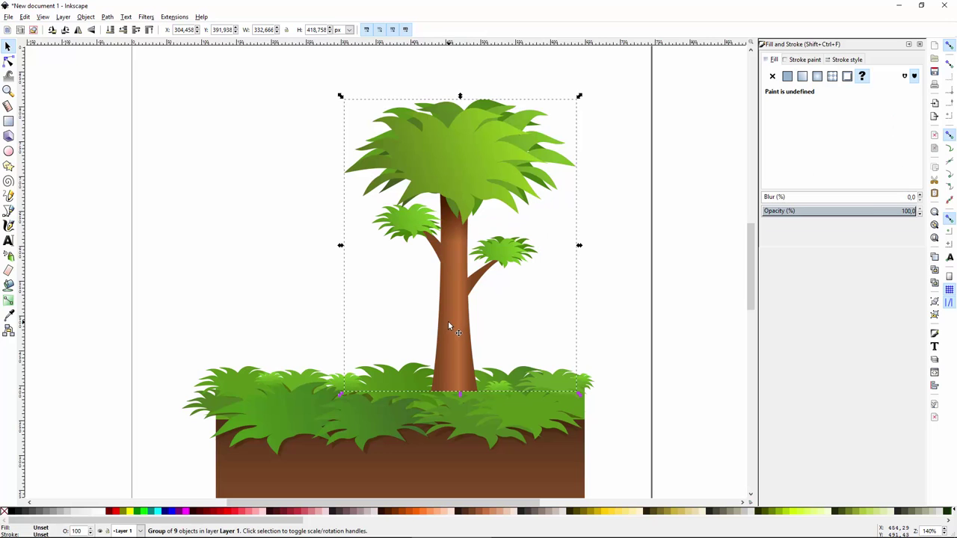
# Lower the tree group behind the small grass tufts and shift it slightly down and left so the trunk base sits in the grass
pyautogui.press('pagedown')
pyautogui.scroll(-1, 581, 303)
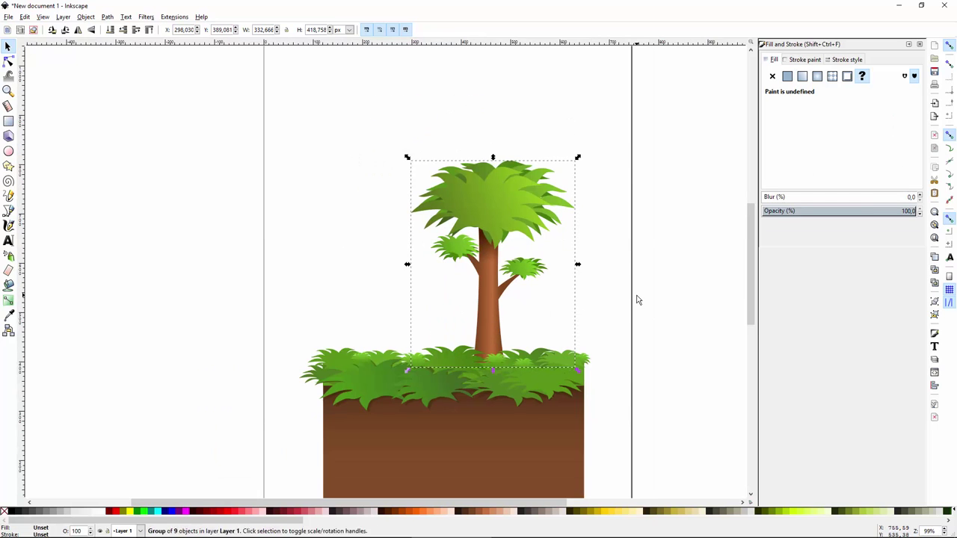
pyautogui.click(637, 299)
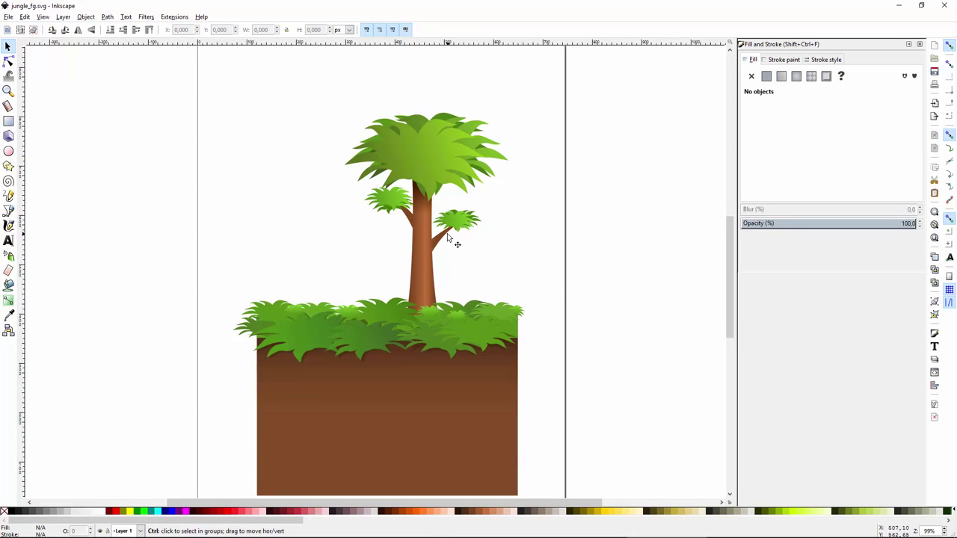
# Draw a tall, narrow, dark semi-transparent bark streak on the lower trunk with the Bezier tool and curve its edges
pyautogui.scroll(1, 454, 242)
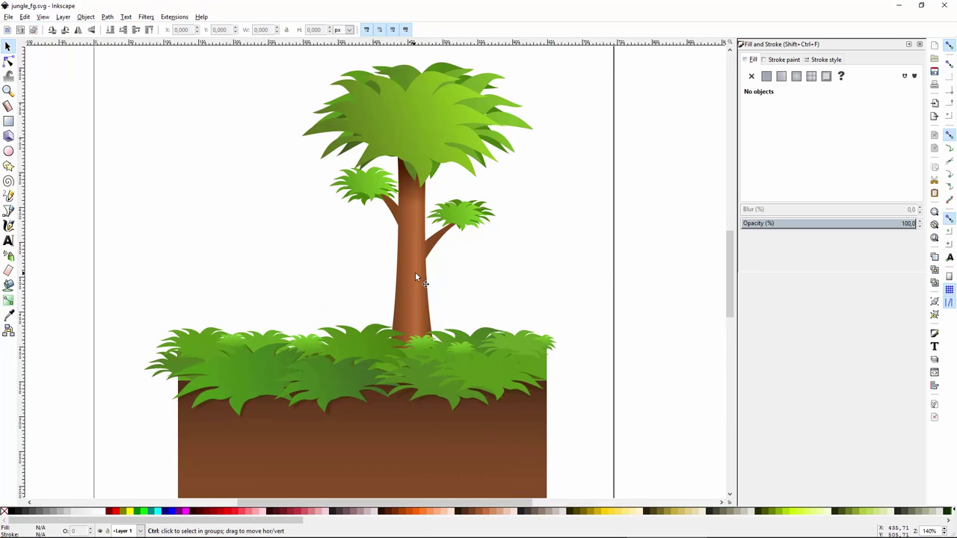
pyautogui.scroll(1, 422, 299)
pyautogui.scroll(1, 423, 299)
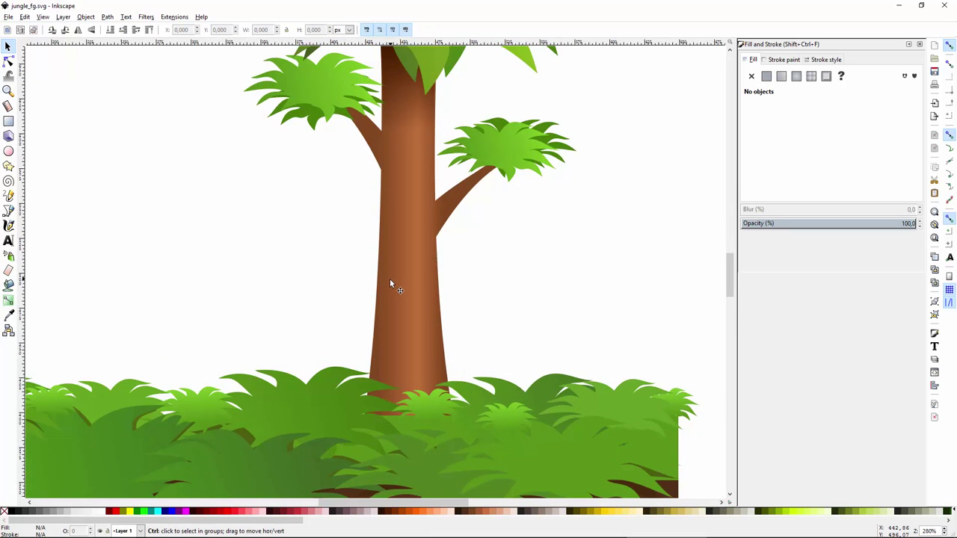
pyautogui.scroll(1, 390, 279)
pyautogui.press('b')
pyautogui.click(408, 237)
pyautogui.press('n')
pyautogui.moveTo(406, 336); pyautogui.dragTo(399, 340)
pyautogui.press('s')
# Duplicate the bark streak, flip the copy horizontally and reshape it into a thin streak about 8 by 63 px at mid-trunk
pyautogui.hotkey('ctrl', 'd')
pyautogui.moveTo(402, 410); pyautogui.dragTo(427, 339)
pyautogui.press('h')
pyautogui.press('n')
pyautogui.moveTo(426, 401); pyautogui.dragTo(429, 364)
pyautogui.press('s')
pyautogui.press('b')
pyautogui.press('d')
pyautogui.press('s')
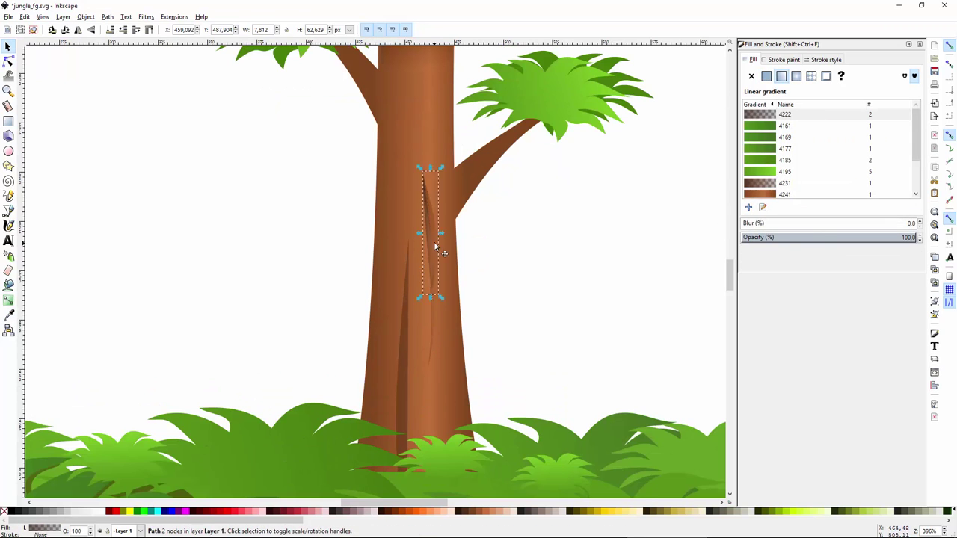
# Duplicate the mid-trunk streak and reshape the copy higher up the trunk
pyautogui.hotkey('ctrl', 'd')
pyautogui.press('n')
pyautogui.moveTo(435, 246); pyautogui.dragTo(427, 146)
pyautogui.press('s')
pyautogui.scroll(-1, 459, 138)
pyautogui.scroll(2, 449, 170)
# Place another bark streak on the upper trunk beside the crown shadow and set its gradient stop to semi-transparent brown 3b1f0b95
pyautogui.click(449, 153)
pyautogui.press('n')
pyautogui.press('s')
pyautogui.press('Escape')
pyautogui.moveTo(423, 93); pyautogui.dragTo(359, 185)
pyautogui.click(360, 190)
pyautogui.press('d')
pyautogui.moveTo(378, 222); pyautogui.dragTo(388, 183)
pyautogui.click(832, 201)
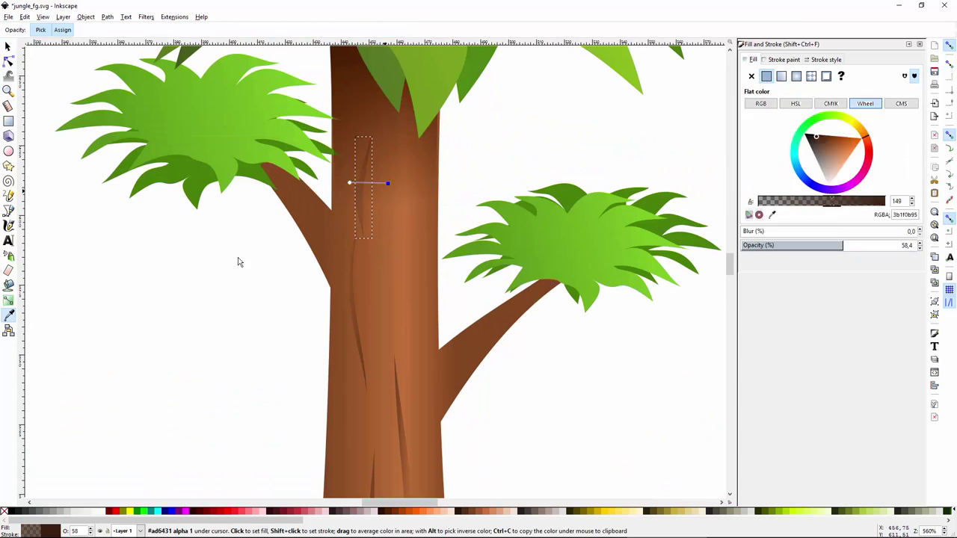
# Refine the upper bark streak and group the bark streaks together with the tree
pyautogui.press('s')
pyautogui.scroll(-3, 208, 196)
pyautogui.scroll(1, 305, 348)
pyautogui.press('n')
pyautogui.press('s')
pyautogui.moveTo(281, 277); pyautogui.dragTo(363, 360)
pyautogui.hotkey('ctrl', 'g')
pyautogui.scroll(-1, 415, 241)
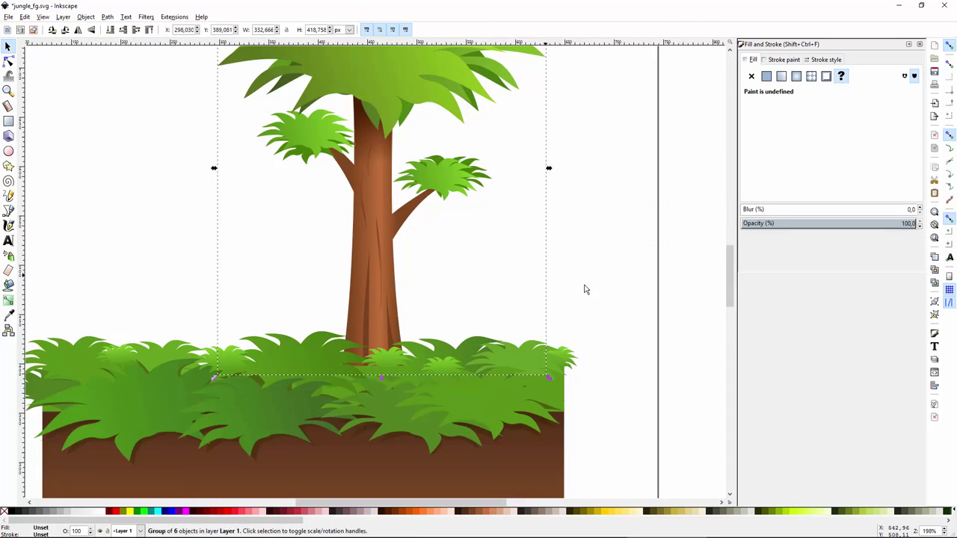
pyautogui.click(586, 289)
pyautogui.scroll(-1, 511, 354)
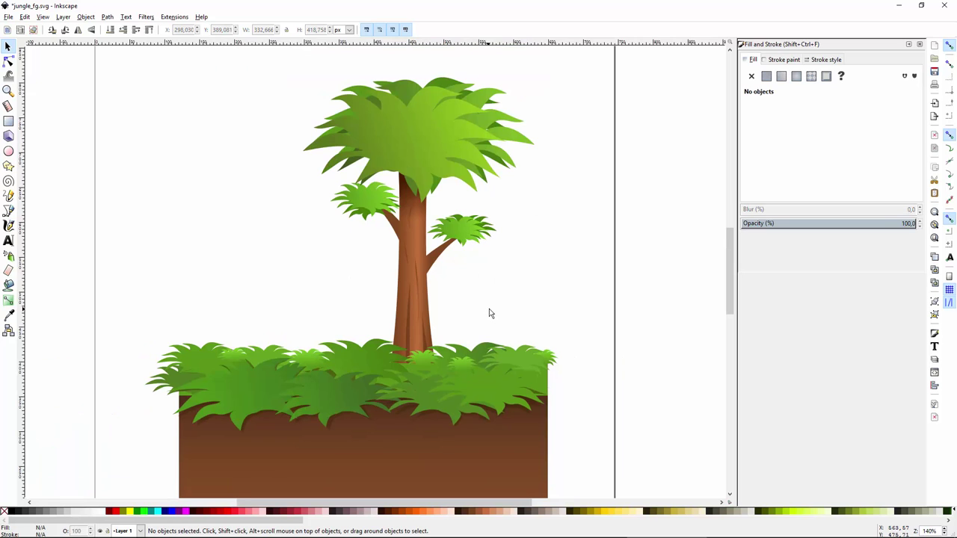
# Draw a background rectangle about 925 by 848 px over the scene and send it behind the tree and ground
pyautogui.scroll(-1, 491, 312)
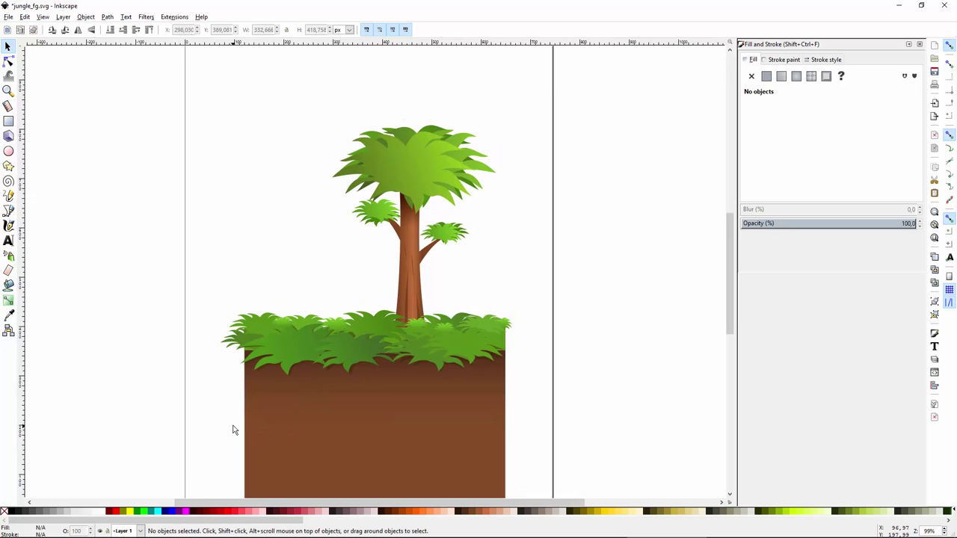
pyautogui.scroll(1, 233, 430)
pyautogui.scroll(-1, 311, 225)
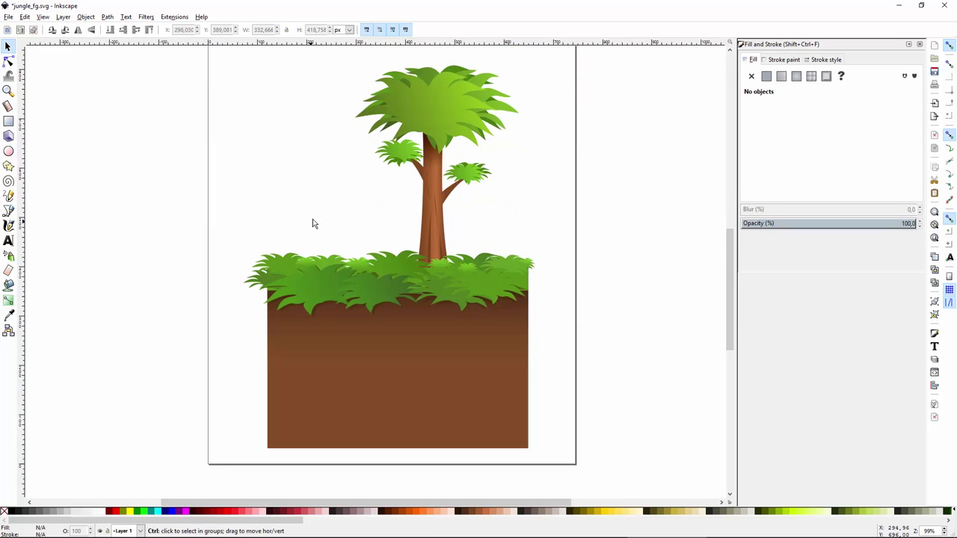
pyautogui.press('r')
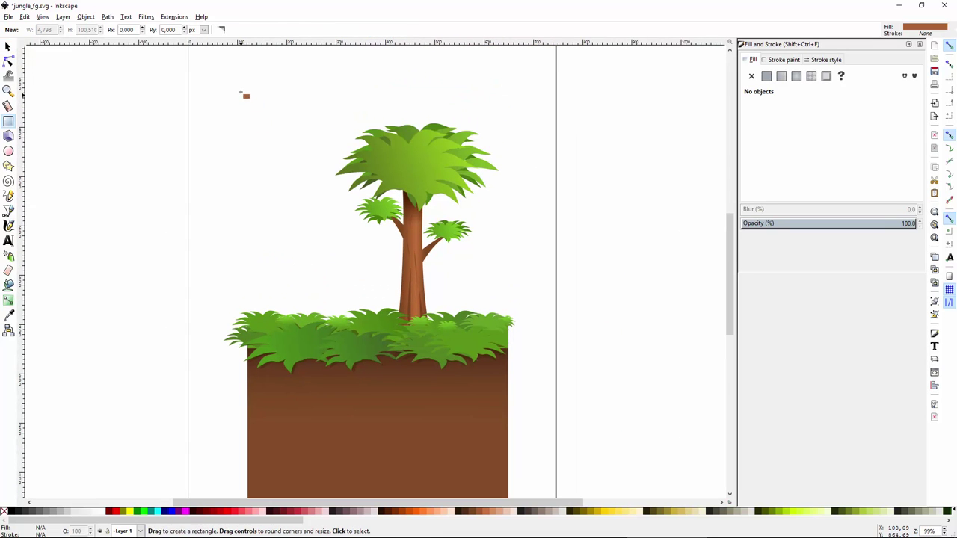
pyautogui.moveTo(243, 76)
pyautogui.mouseDown()
pyautogui.moveTo(297, 175)
pyautogui.moveTo(579, 447)
pyautogui.moveTo(703, 496)
pyautogui.mouseUp()
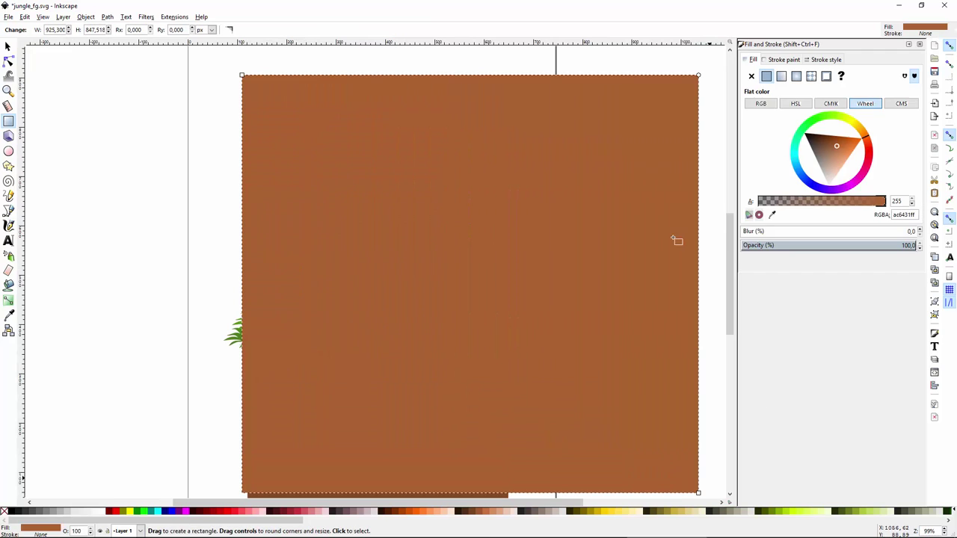
pyautogui.press('End')
# Give the background rectangle a vertical linear gradient whose upper stop is light green 8cc87eff
pyautogui.click(781, 76)
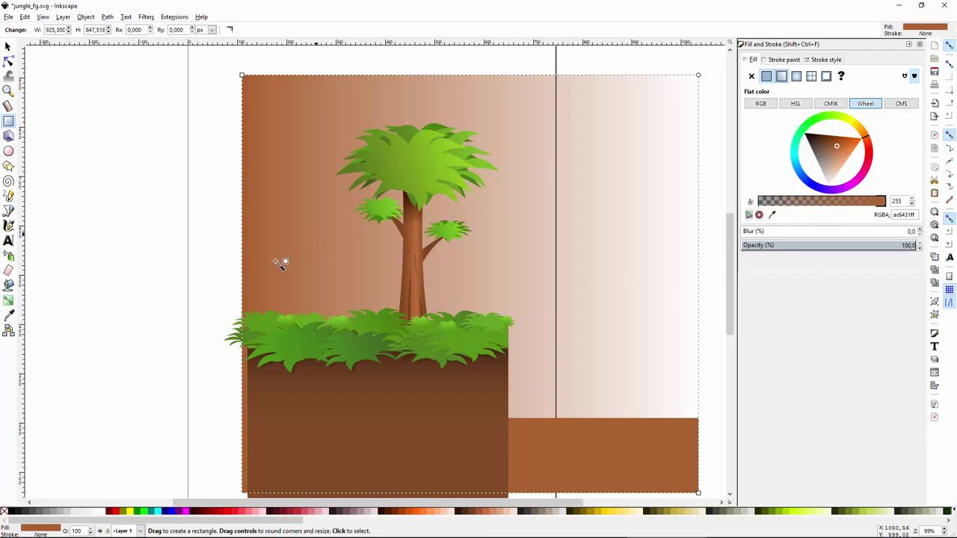
pyautogui.press('d')
pyautogui.moveTo(443, 118); pyautogui.dragTo(442, 102)
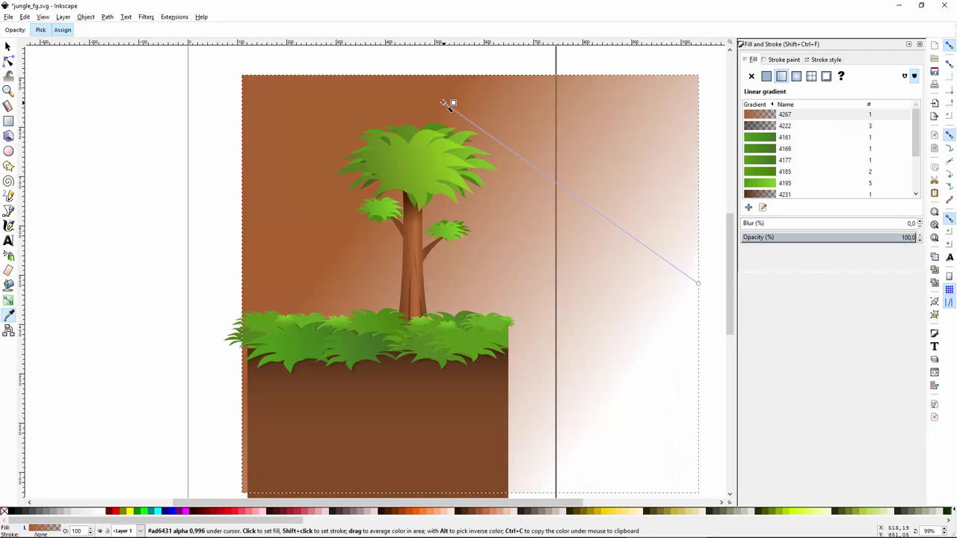
pyautogui.moveTo(850, 123); pyautogui.dragTo(833, 114)
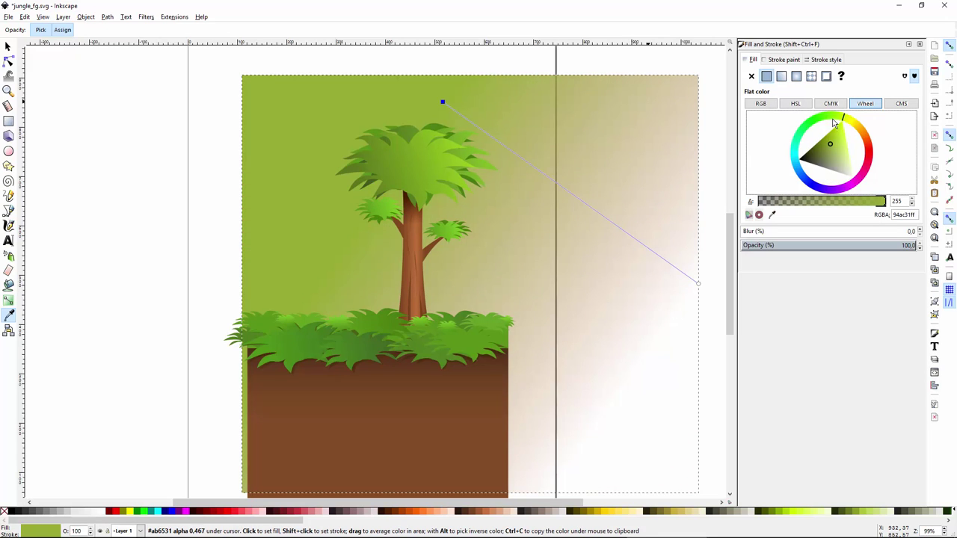
pyautogui.click(826, 149)
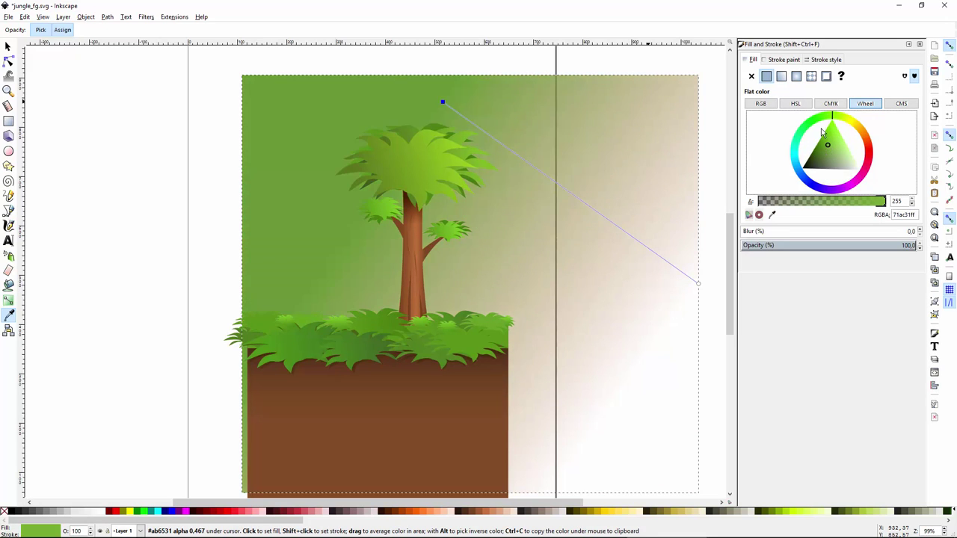
pyautogui.click(819, 117)
pyautogui.click(840, 152)
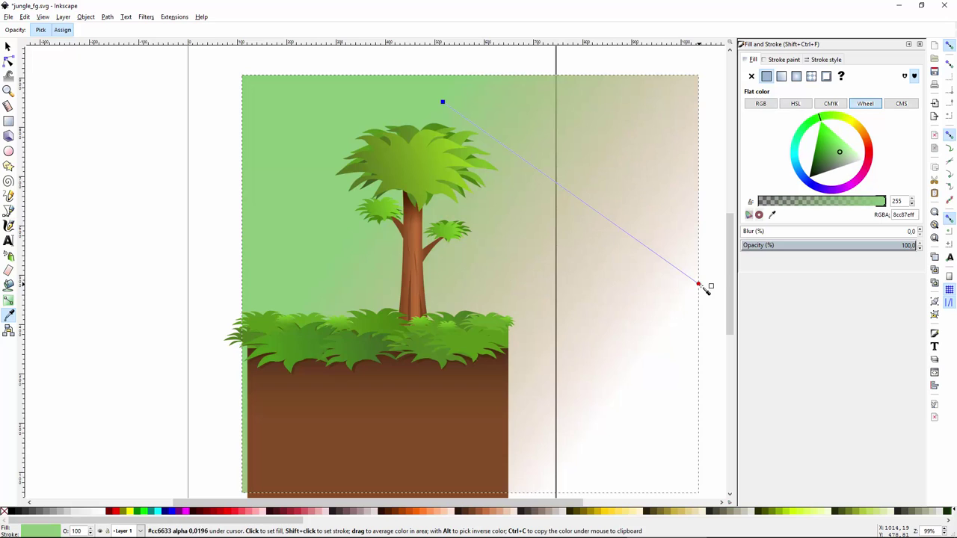
pyautogui.moveTo(689, 284); pyautogui.dragTo(424, 288)
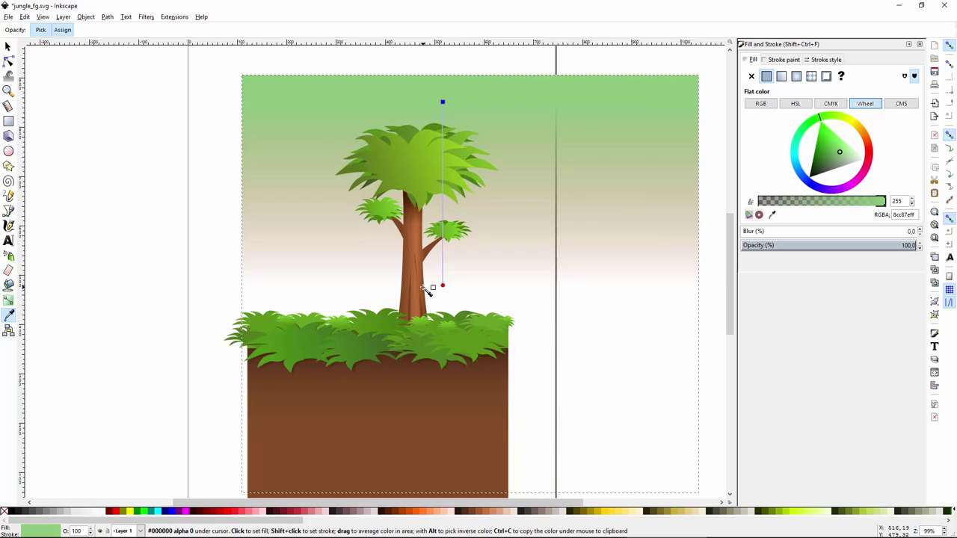
# Set the background gradient's lower stop to fully opaque sandy yellow d8be5aff
pyautogui.click(850, 123)
pyautogui.moveTo(856, 129); pyautogui.dragTo(805, 156)
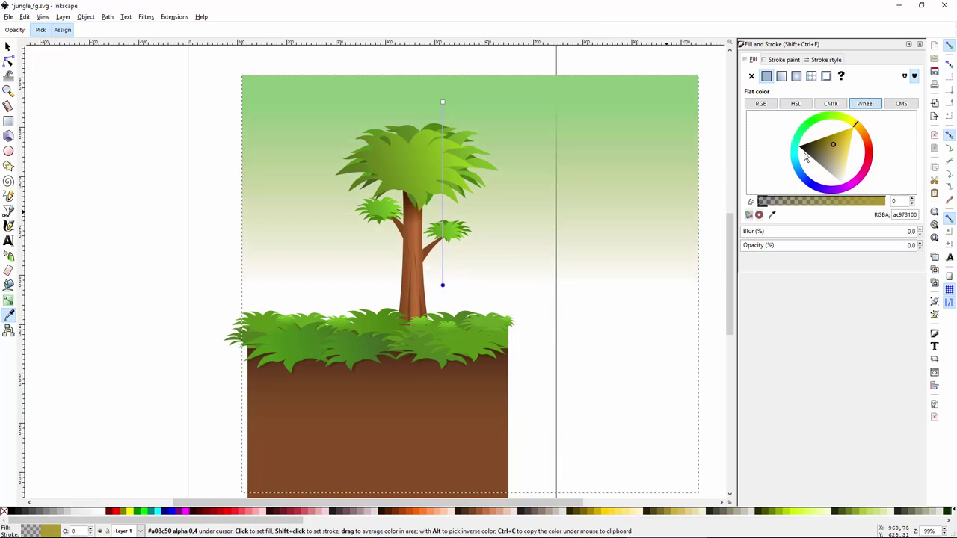
pyautogui.click(841, 142)
pyautogui.click(882, 203)
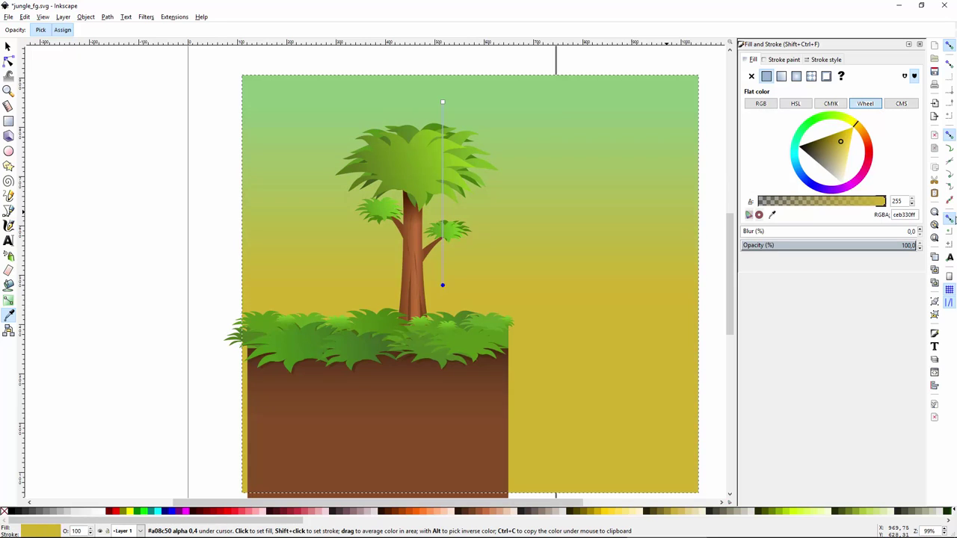
pyautogui.click(841, 150)
pyautogui.moveTo(860, 129); pyautogui.dragTo(857, 125)
pyautogui.press('s')
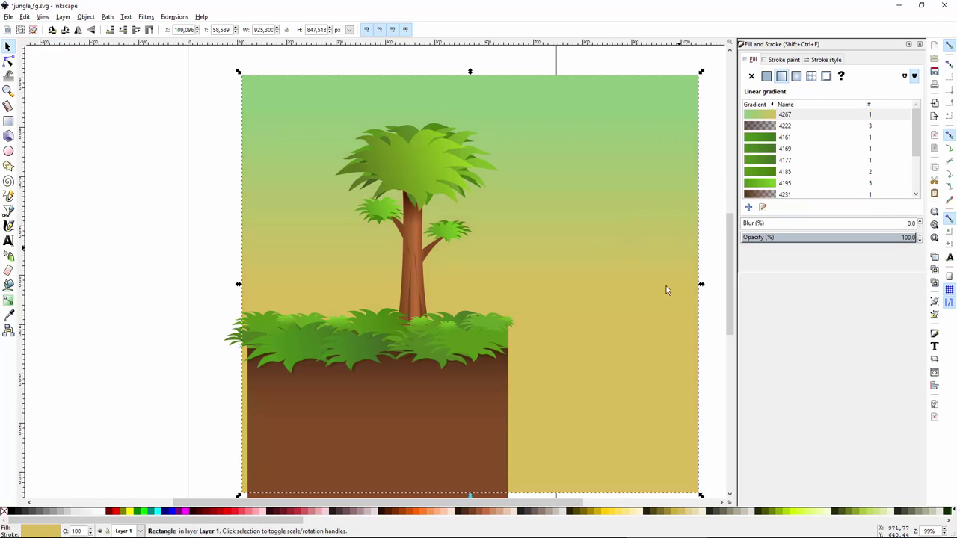
# Resize the background rectangle to about 642 by 732 px
pyautogui.moveTo(638, 376); pyautogui.dragTo(557, 367)
pyautogui.moveTo(622, 487); pyautogui.dragTo(672, 433)
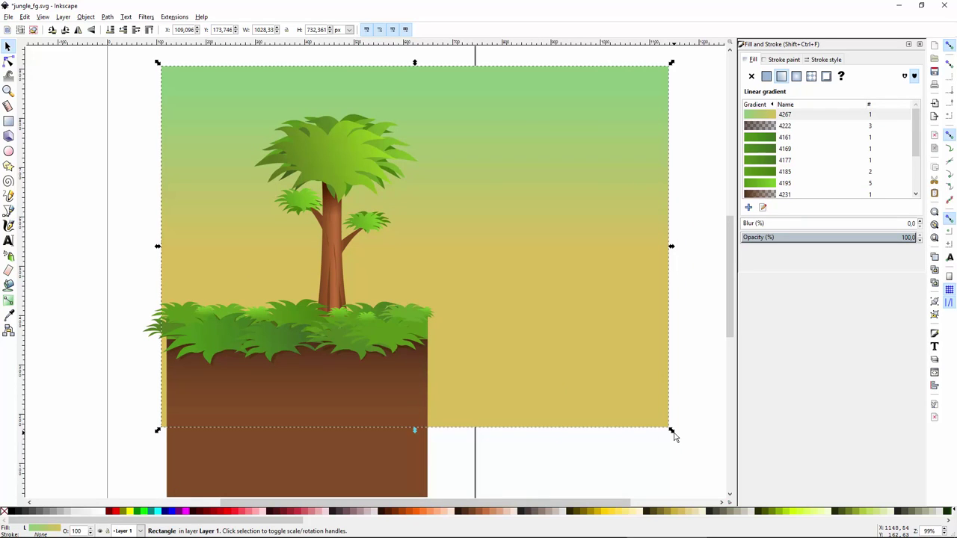
pyautogui.moveTo(669, 247); pyautogui.dragTo(478, 259)
pyautogui.click(560, 280)
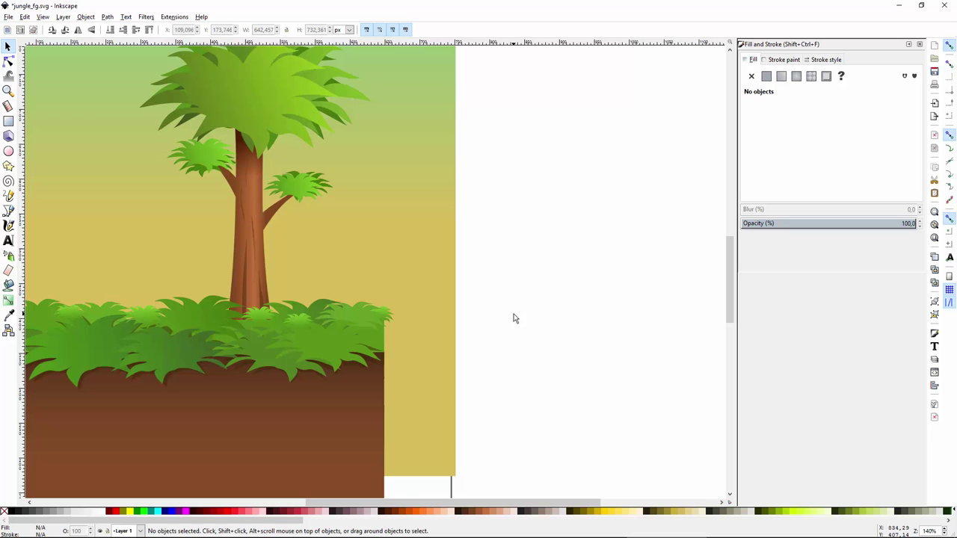
# Draw a square about 191 px wide beside the background and fill it with a trunk-sampled brown adjusted to bb6e2fff
pyautogui.press('r')
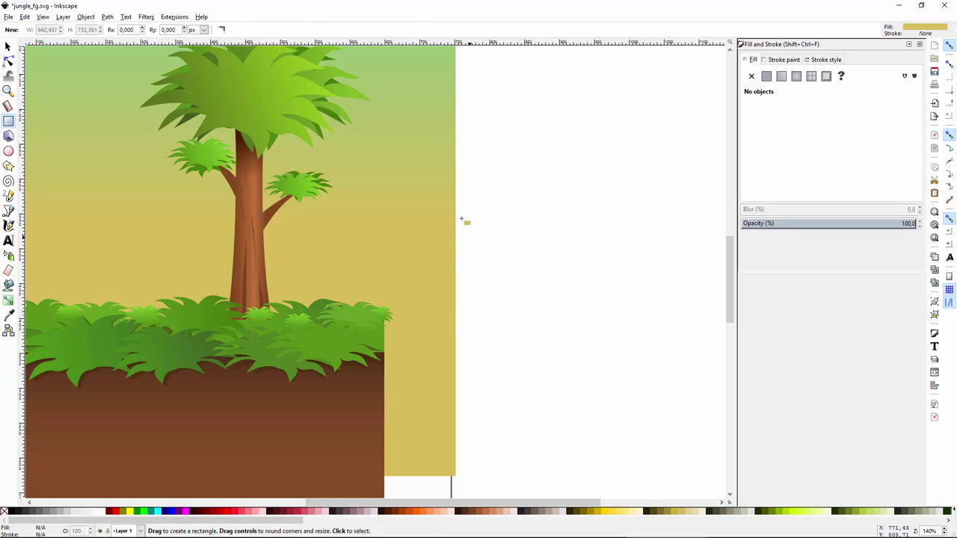
pyautogui.moveTo(460, 212)
pyautogui.mouseDown()
pyautogui.moveTo(578, 328)
pyautogui.moveTo(456, 315)
pyautogui.moveTo(518, 347)
pyautogui.mouseUp()
pyautogui.press('s')
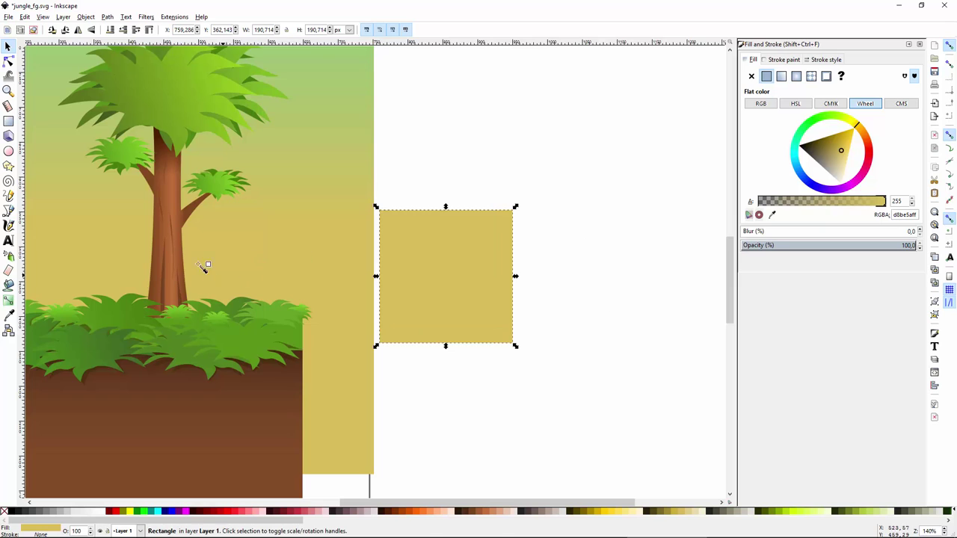
pyautogui.press('d')
pyautogui.click(175, 288)
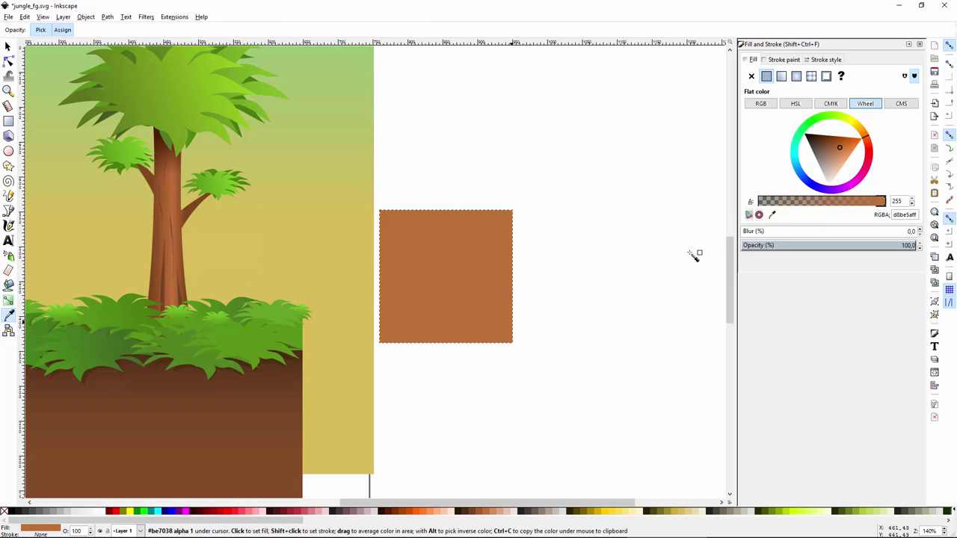
pyautogui.moveTo(843, 153); pyautogui.dragTo(843, 146)
pyautogui.click(839, 145)
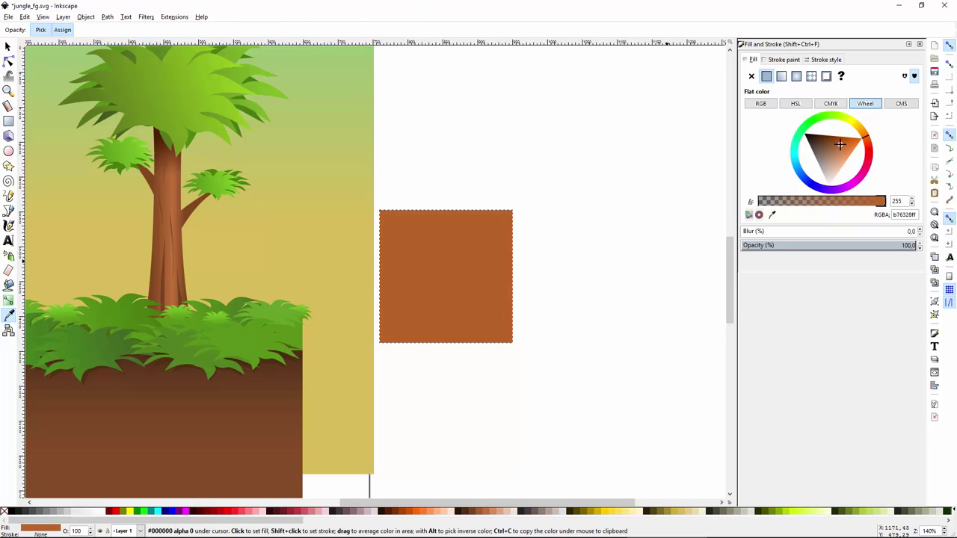
pyautogui.press('s')
# Add a plank rectangle about 182 by 47 px along the square's upper edge and fill it with lighter brown cf8345ff
pyautogui.scroll(1, 523, 257)
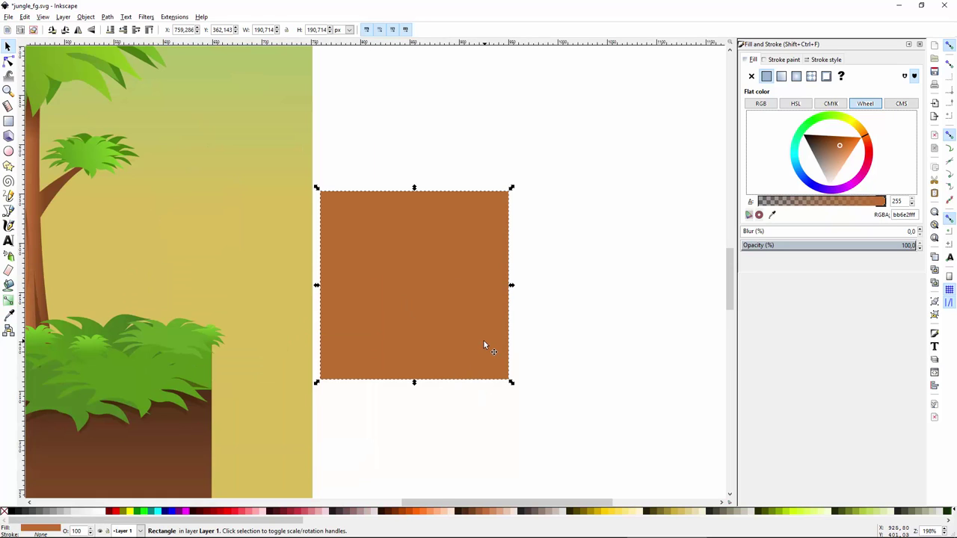
pyautogui.scroll(1, 483, 342)
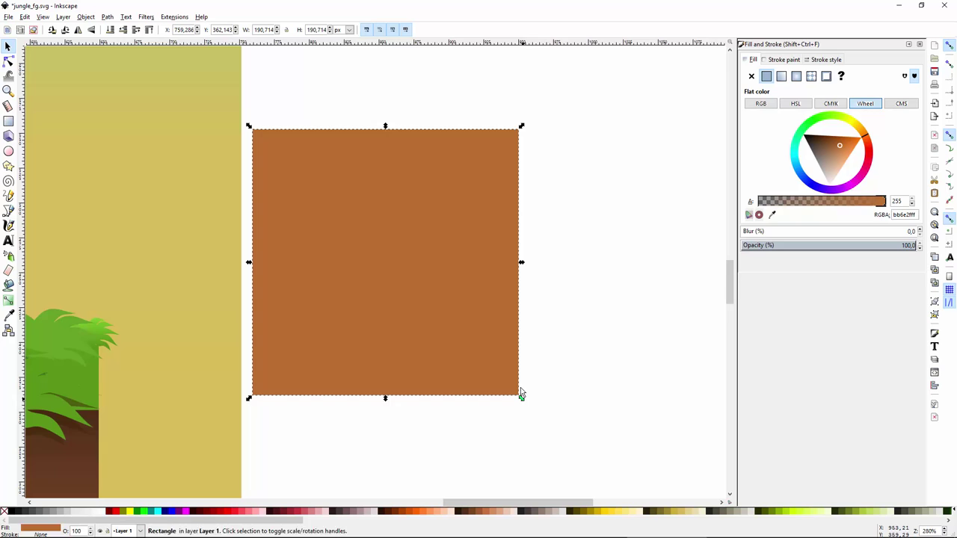
pyautogui.moveTo(521, 394); pyautogui.dragTo(518, 204)
pyautogui.click(519, 202)
pyautogui.click(842, 149)
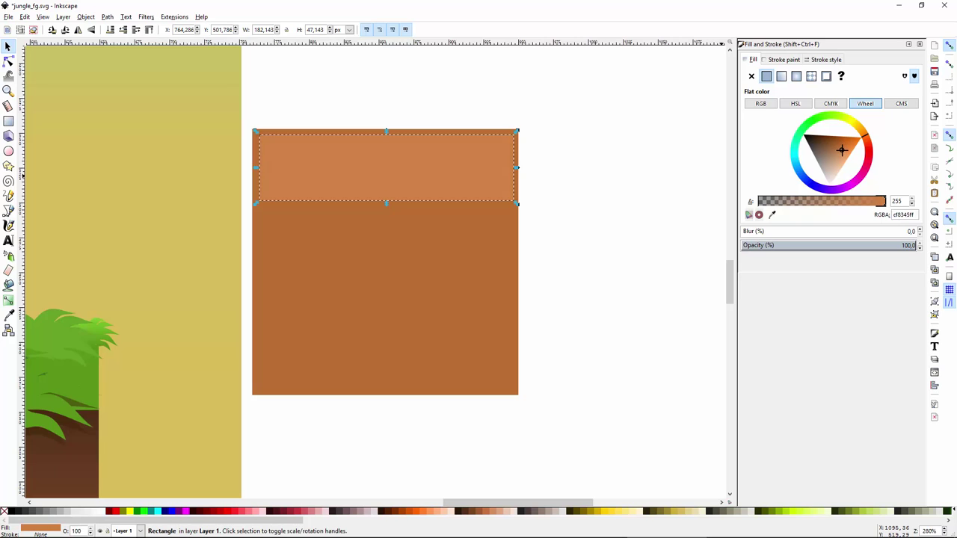
# Nudge the top plank slightly inside the crate square so the brown border shows around it
pyautogui.press('Escape')
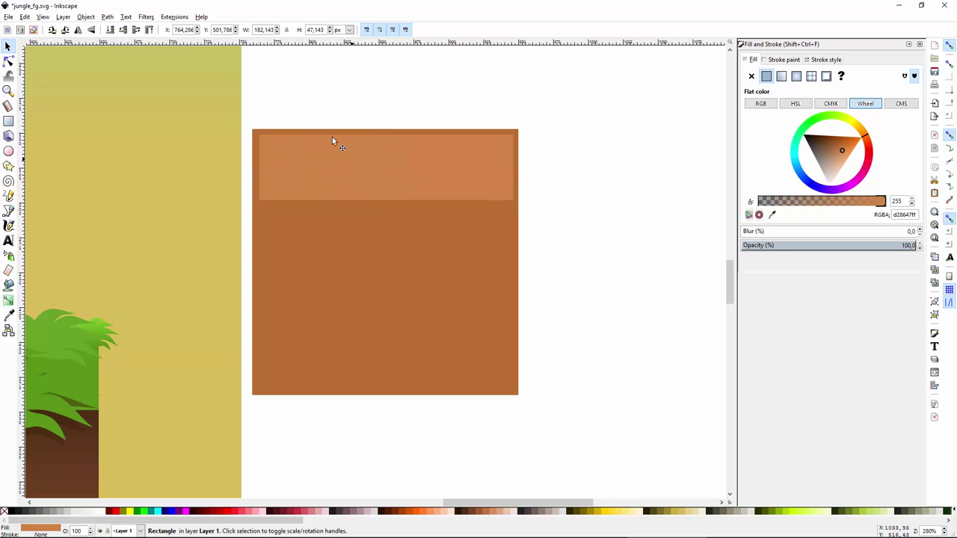
pyautogui.scroll(1, 317, 136)
pyautogui.moveTo(373, 186); pyautogui.dragTo(370, 196)
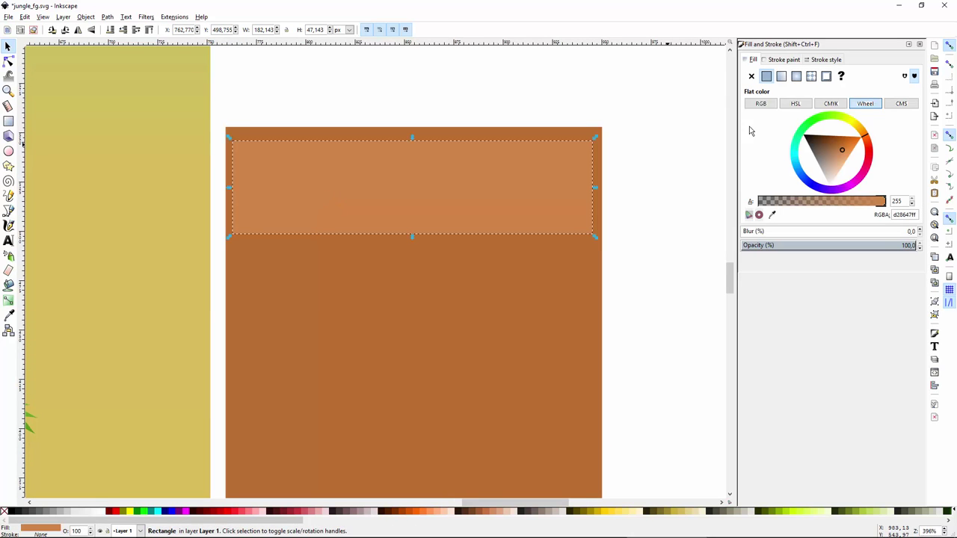
# Fill the plank with a vertical linear gradient that has a lighter orange-brown stop in the middle
pyautogui.click(779, 78)
pyautogui.click(9, 315)
pyautogui.moveTo(233, 188); pyautogui.dragTo(417, 162)
pyautogui.moveTo(592, 188); pyautogui.dragTo(416, 223)
pyautogui.click(884, 201)
pyautogui.click(9, 300)
pyautogui.doubleClick(417, 198)
pyautogui.click(846, 155)
pyautogui.press('F1')
# Reshape a duplicate of the plank into a tapered grain streak about 139 by 9 px, filled with semi-transparent brown at alpha 96
pyautogui.click(366, 199)
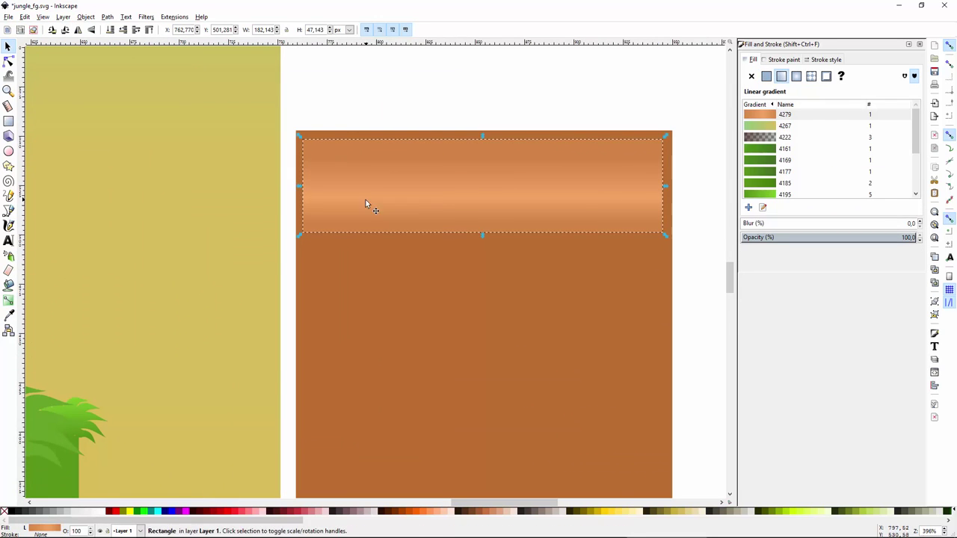
pyautogui.hotkey('ctrl', 'd')
pyautogui.click(766, 76)
pyautogui.click(829, 201)
pyautogui.hotkey('ctrl', 'shift', 'c')
pyautogui.scroll(1, 453, 199)
pyautogui.moveTo(663, 195); pyautogui.dragTo(526, 196)
pyautogui.press('F1')
pyautogui.click(831, 144)
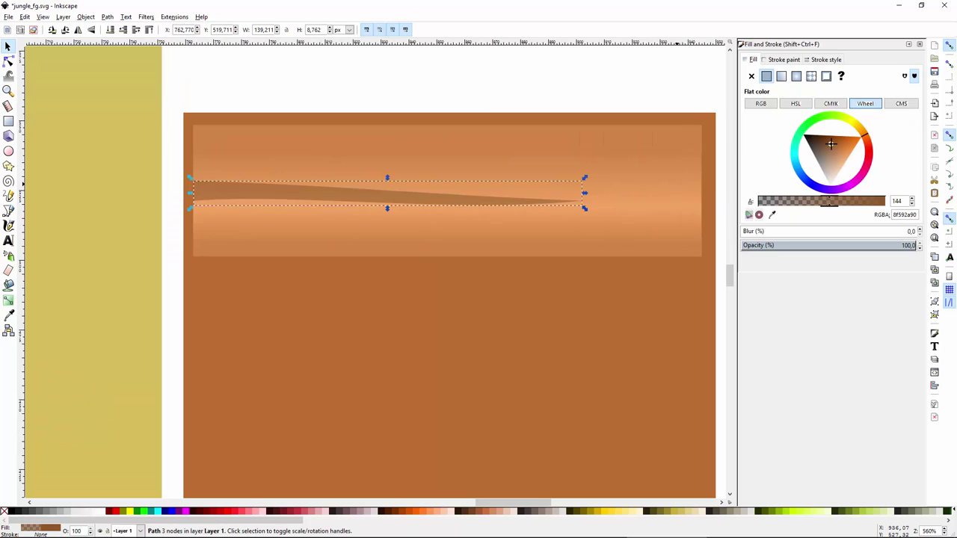
pyautogui.click(805, 201)
# Duplicate the grain streak and reshape the copies into further thin, tapered grain lines across the plank
pyautogui.hotkey('ctrl', 'd')
pyautogui.moveTo(396, 202); pyautogui.dragTo(354, 235)
pyautogui.press('F2')
pyautogui.press('F1')
pyautogui.scroll(-2, 546, 327)
pyautogui.click(626, 242)
pyautogui.scroll(-2, 627, 243)
pyautogui.scroll(2, 691, 258)
pyautogui.click(487, 264)
pyautogui.press('g')
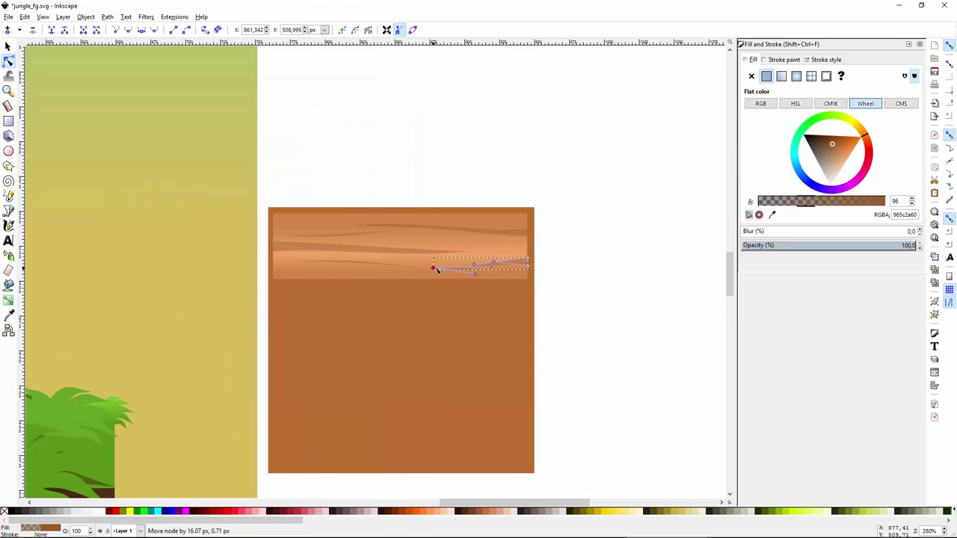
# Add small oval knots in semi-transparent brown to the plank and group the plank with all its details
pyautogui.press('d')
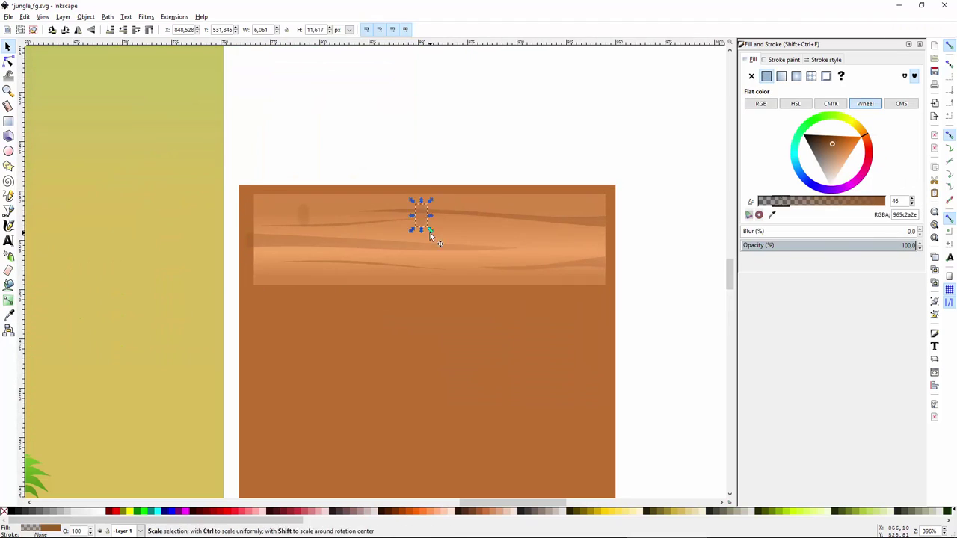
pyautogui.scroll(-1, 585, 280)
pyautogui.scroll(-1, 580, 274)
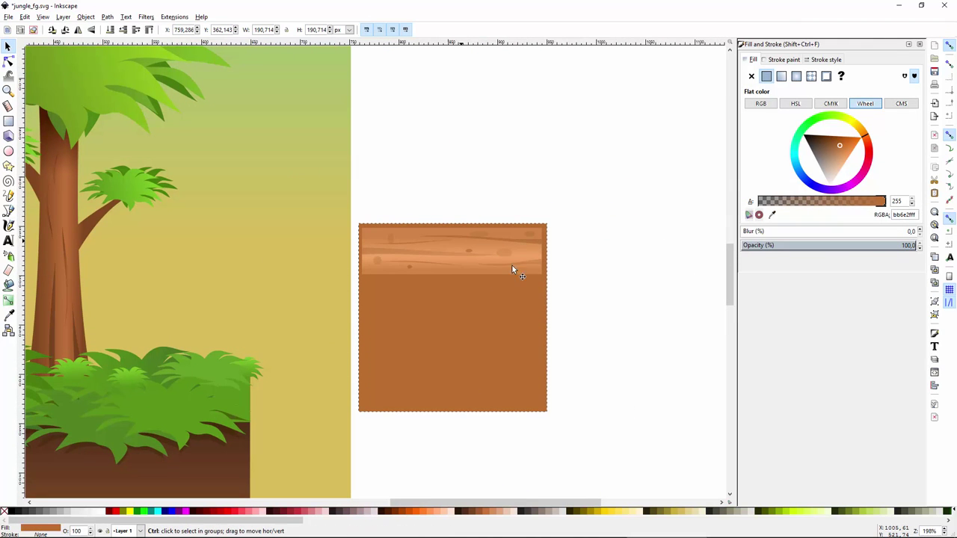
pyautogui.scroll(1, 531, 302)
pyautogui.moveTo(593, 294)
pyautogui.mouseDown()
pyautogui.moveTo(282, 209)
pyautogui.moveTo(287, 197)
pyautogui.mouseUp()
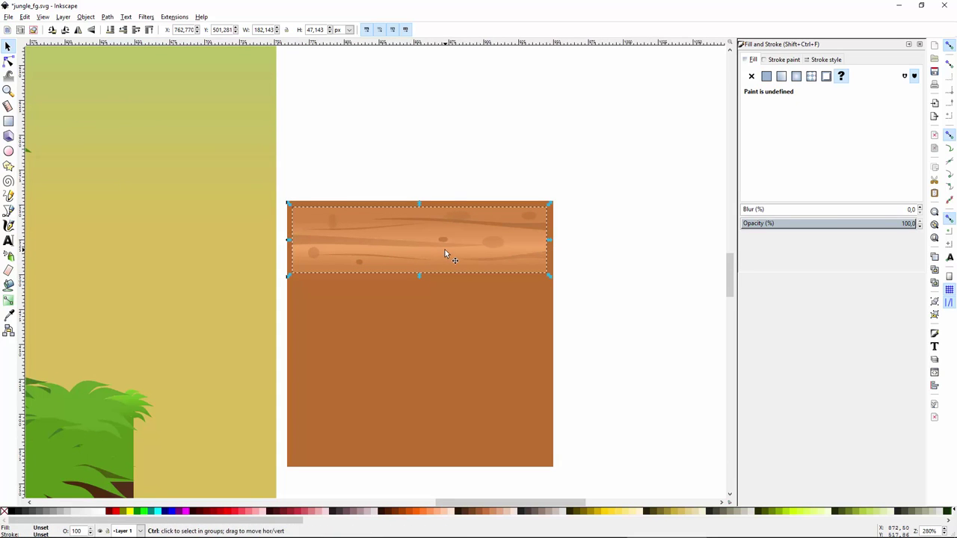
# Duplicate the plank group three times and stack the copies with even gaps down the crate
pyautogui.moveTo(444, 252); pyautogui.dragTo(407, 453)
pyautogui.hotkey('ctrl', 'd')
pyautogui.hotkey('ctrl', 'd')
pyautogui.hotkey('ctrl', 'd')
pyautogui.click(658, 422)
pyautogui.moveTo(588, 389); pyautogui.dragTo(592, 282)
pyautogui.click(549, 353)
pyautogui.click(558, 356)
# Stretch the crate's backing rectangle to about 289 by 204 px
pyautogui.click(554, 355)
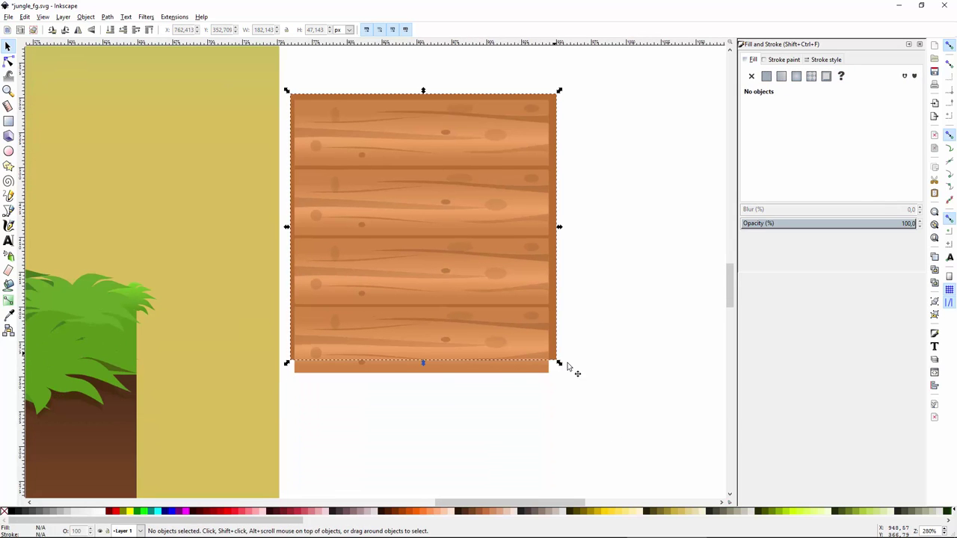
pyautogui.moveTo(423, 364); pyautogui.dragTo(423, 381)
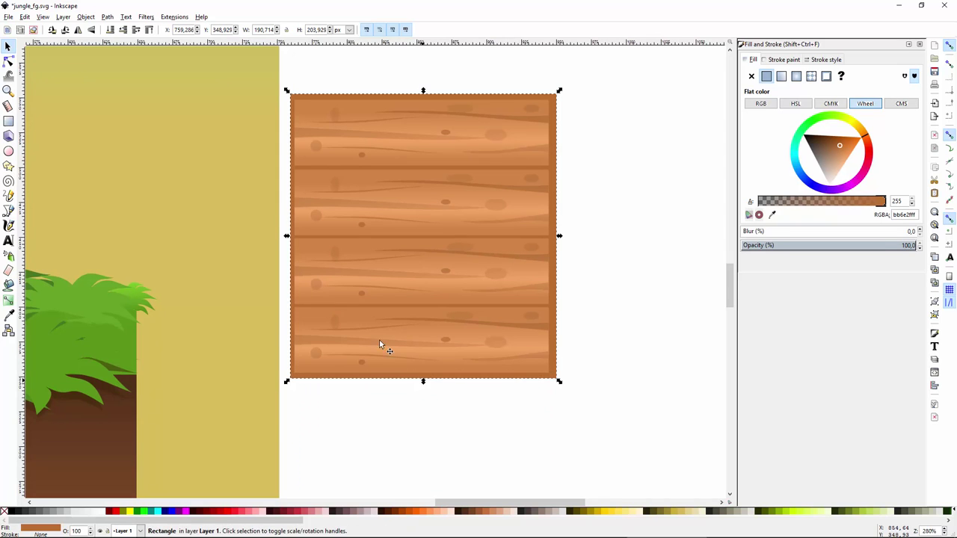
pyautogui.moveTo(286, 238); pyautogui.dragTo(216, 239)
# Rotate a copy of the top plank upright, place it over the planks' left ends and extend it to about 196 px high
pyautogui.click(396, 149)
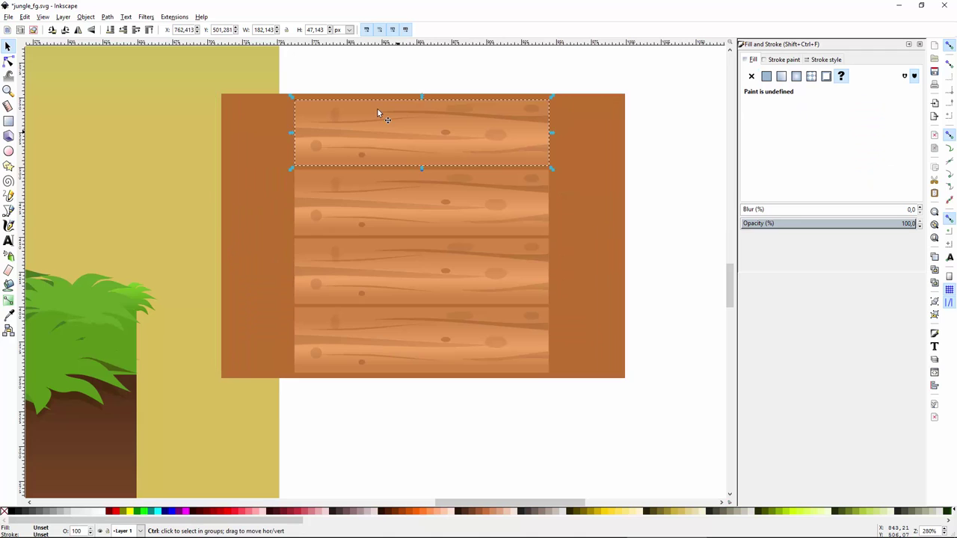
pyautogui.scroll(2, 374, 150)
pyautogui.click(417, 193)
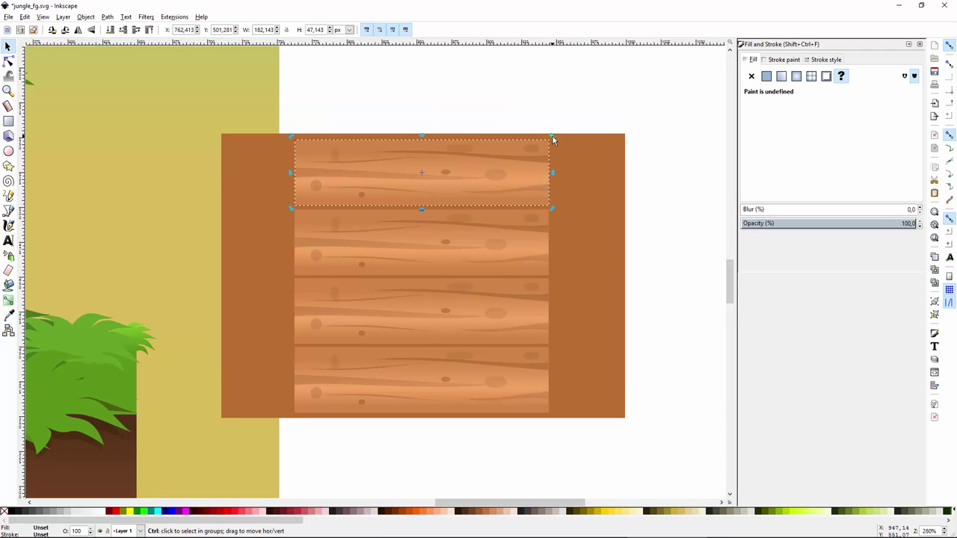
pyautogui.moveTo(551, 140); pyautogui.dragTo(403, 111)
pyautogui.moveTo(432, 192); pyautogui.dragTo(274, 299)
pyautogui.moveTo(272, 398); pyautogui.dragTo(270, 413)
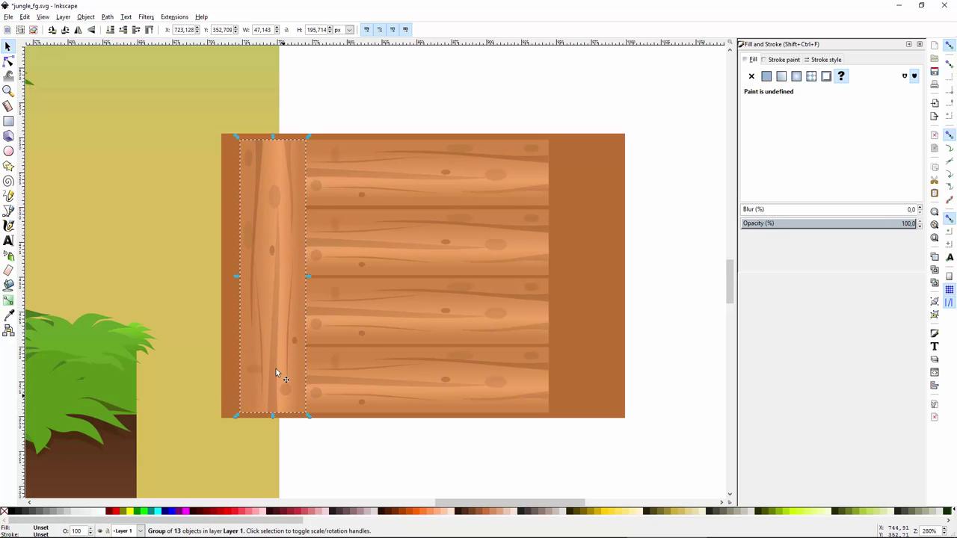
# Duplicate the vertical plank and place the copy over the horizontal planks' right ends
pyautogui.hotkey('ctrl', 'd')
pyautogui.moveTo(275, 368); pyautogui.dragTo(545, 354)
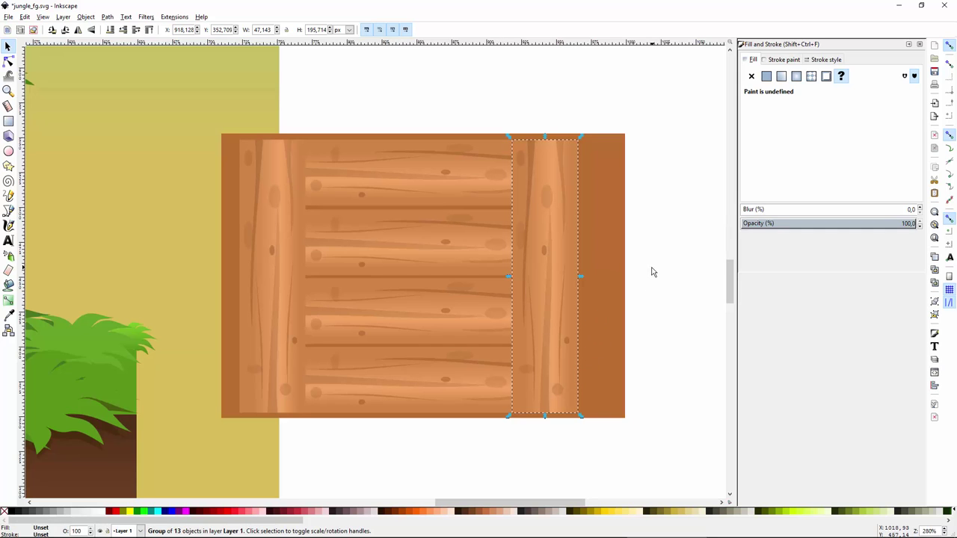
pyautogui.press('Escape')
# Narrow the backing rectangle from both sides to about 254 px wide, leaving a thin border beside the vertical planks
pyautogui.click(602, 278)
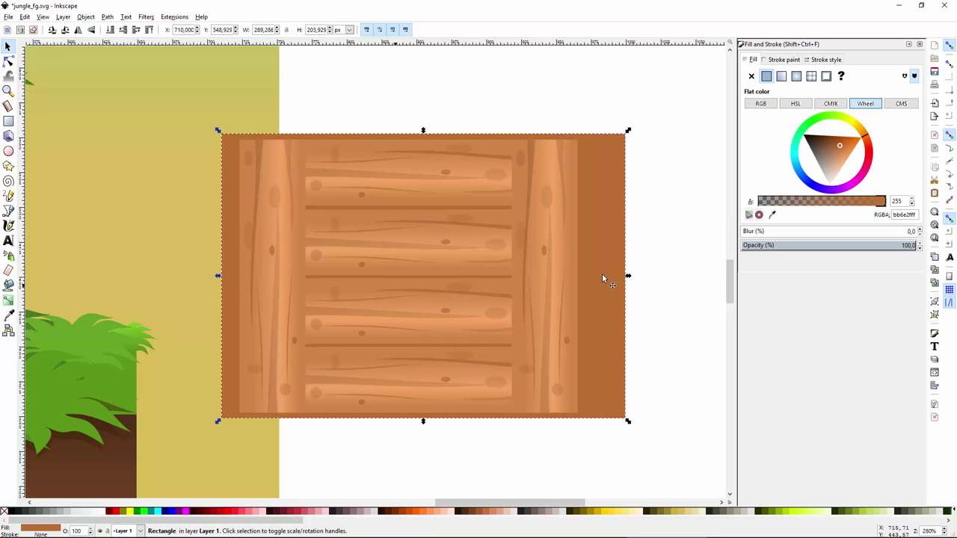
pyautogui.moveTo(629, 278); pyautogui.dragTo(592, 289)
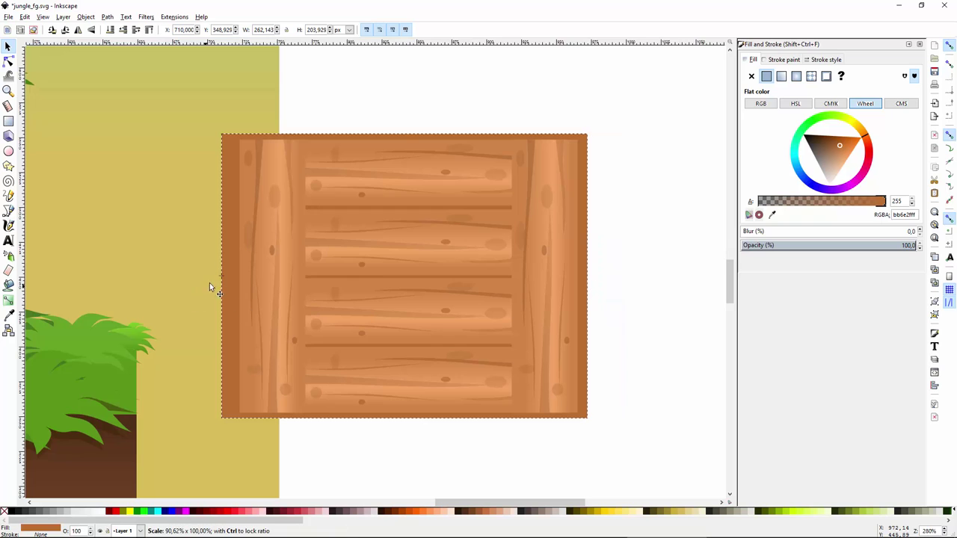
pyautogui.moveTo(220, 276); pyautogui.dragTo(234, 276)
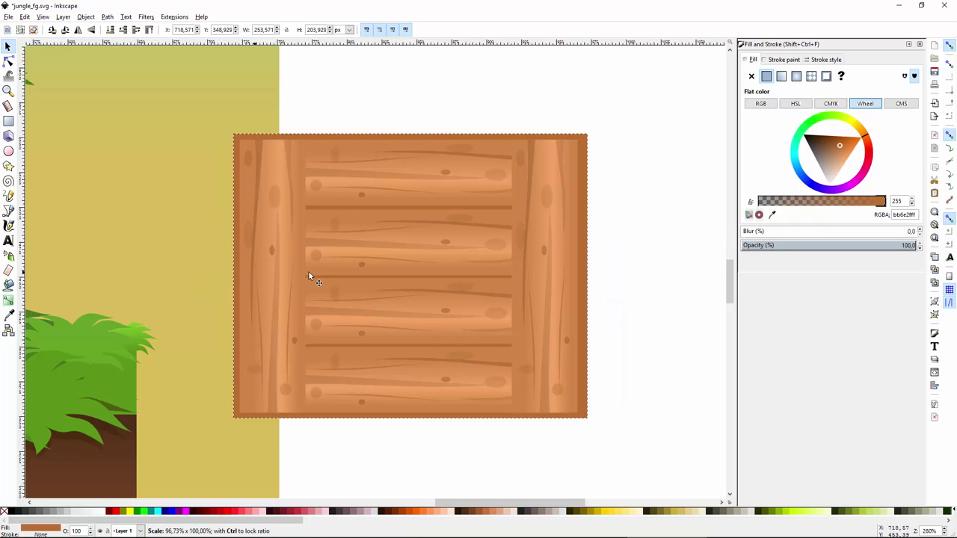
# Draw a strip about 14 by 196 px along the left vertical plank's inner edge and fill it with a black-to-transparent linear gradient
pyautogui.click(308, 275)
pyautogui.click(289, 301)
pyautogui.press('r')
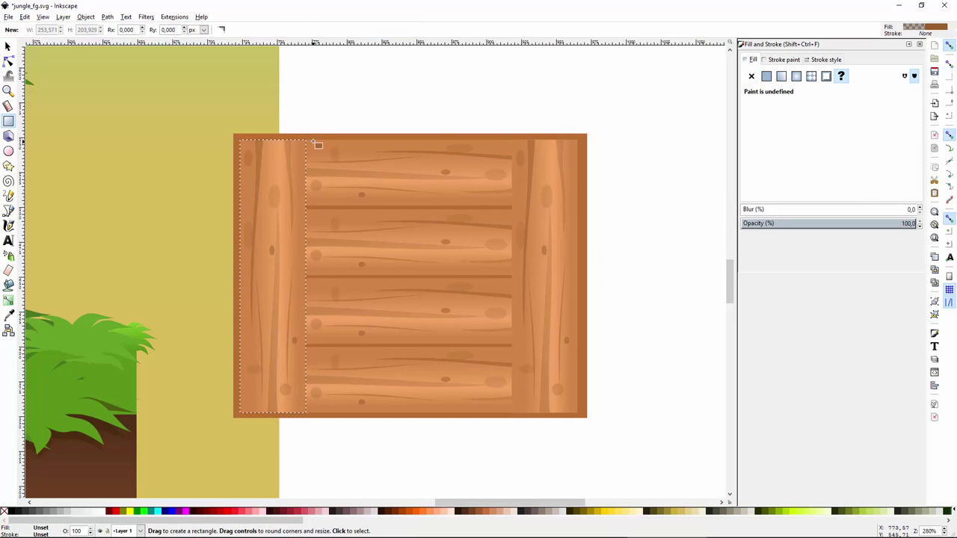
pyautogui.moveTo(314, 142)
pyautogui.mouseDown()
pyautogui.moveTo(293, 196)
pyautogui.moveTo(273, 395)
pyautogui.moveTo(276, 415)
pyautogui.moveTo(318, 413)
pyautogui.mouseUp()
pyautogui.moveTo(823, 143); pyautogui.dragTo(785, 136)
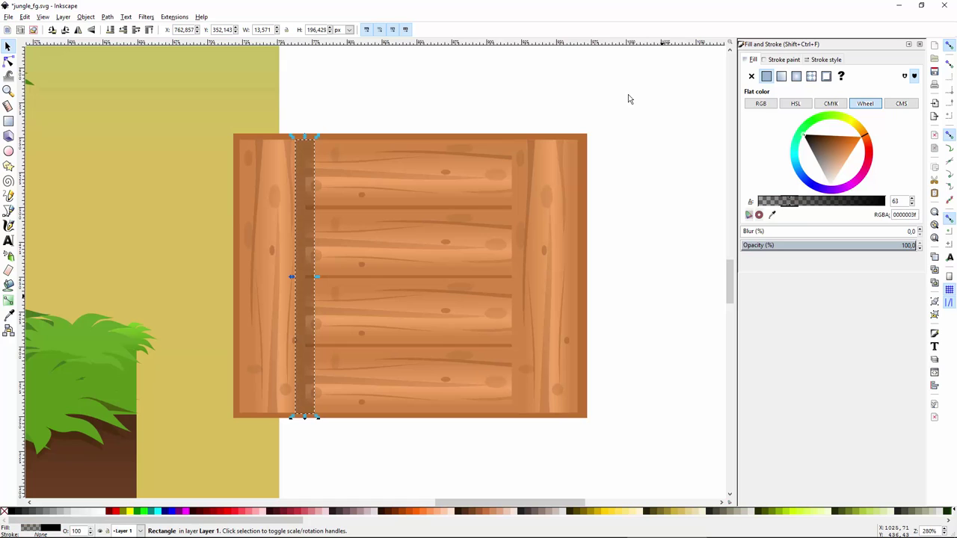
pyautogui.moveTo(858, 206); pyautogui.dragTo(886, 202)
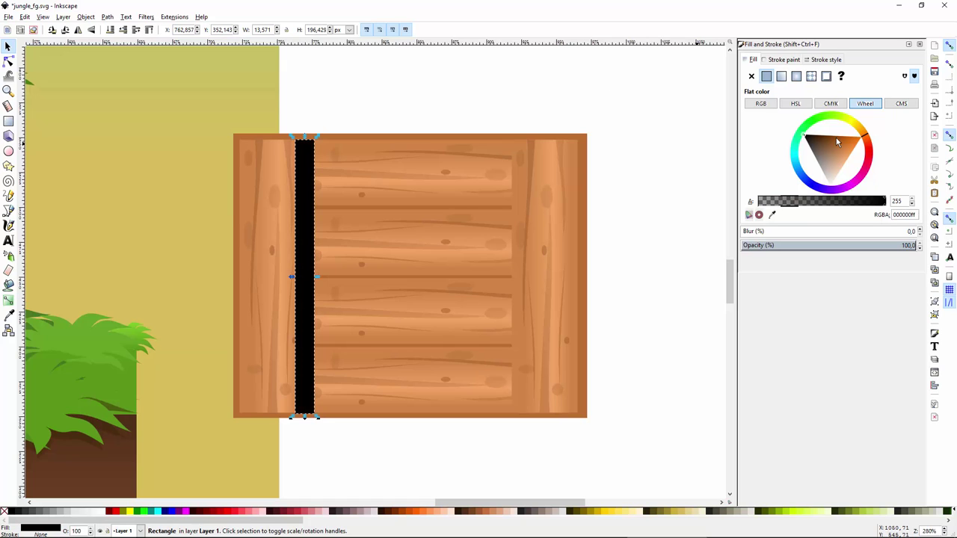
pyautogui.click(781, 77)
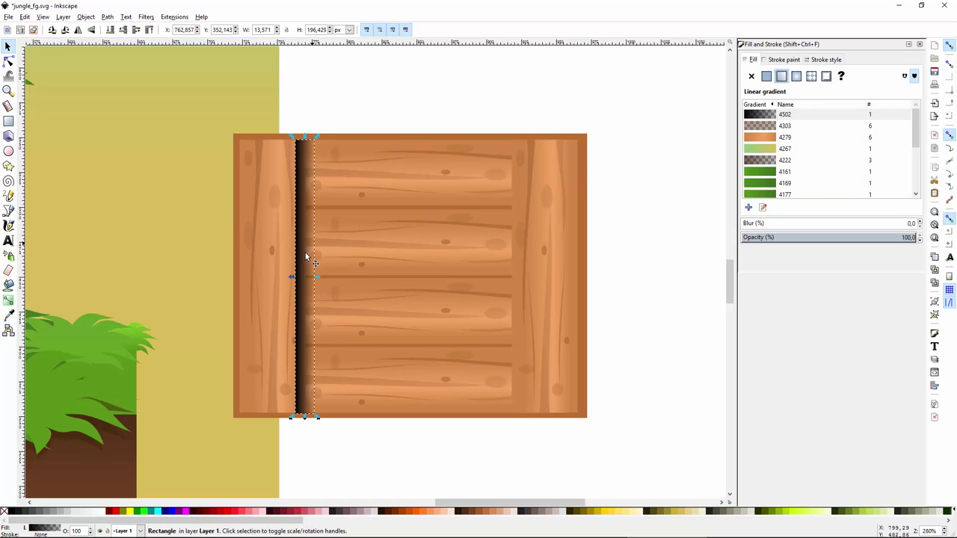
# Soften the shadow strip, lower it behind the left vertical plank and place a mirrored copy beside the right vertical plank
pyautogui.press('Escape')
pyautogui.click(305, 199)
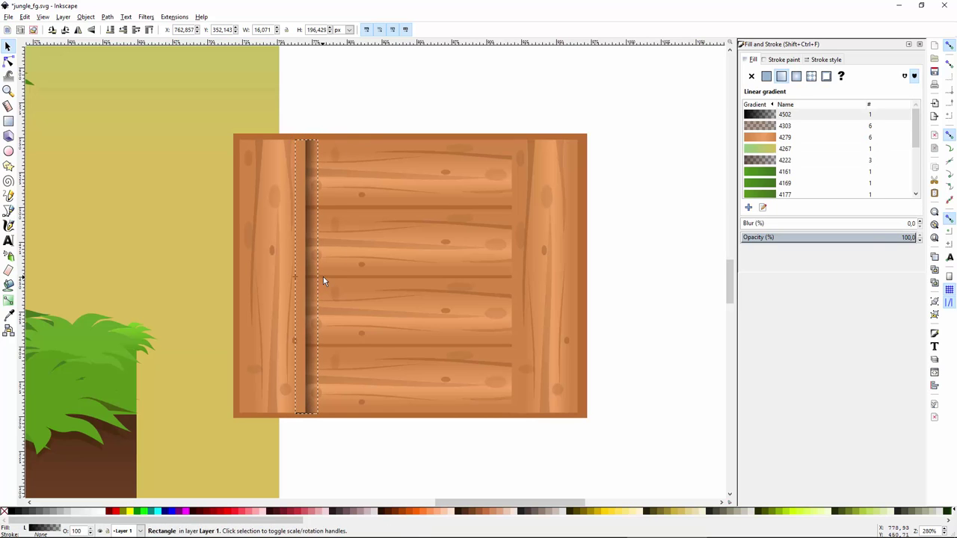
pyautogui.moveTo(321, 276); pyautogui.dragTo(510, 282)
pyautogui.click(297, 270)
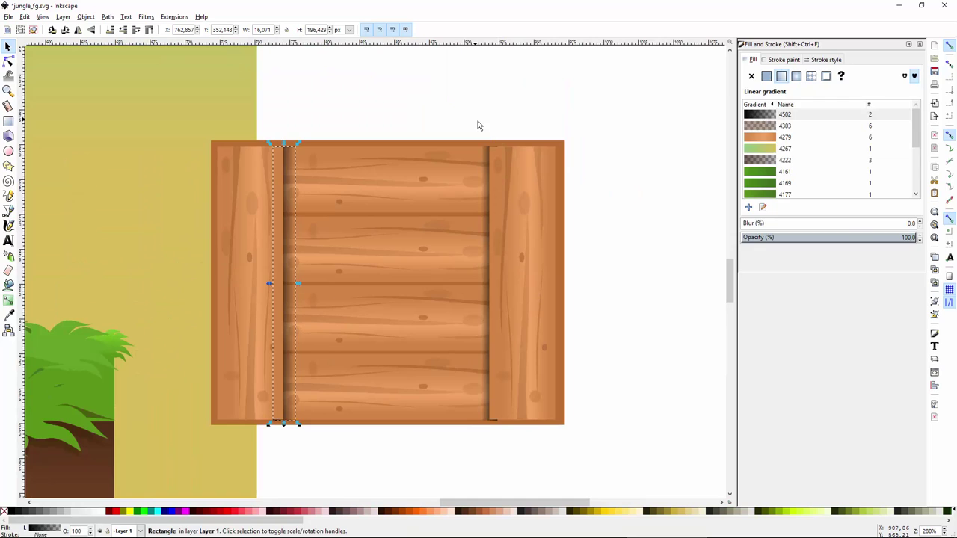
pyautogui.click(480, 125)
pyautogui.scroll(-1, 492, 231)
pyautogui.scroll(-1, 527, 275)
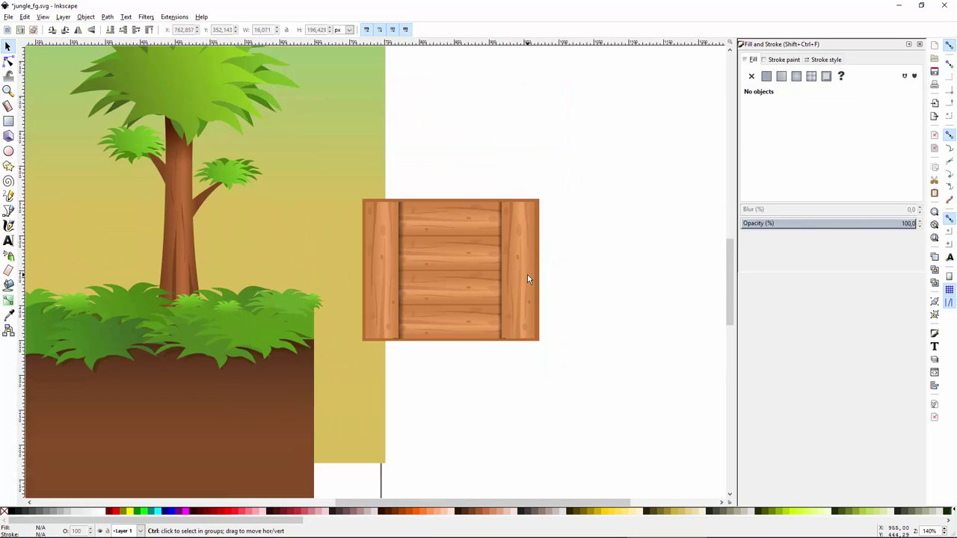
pyautogui.scroll(1, 432, 278)
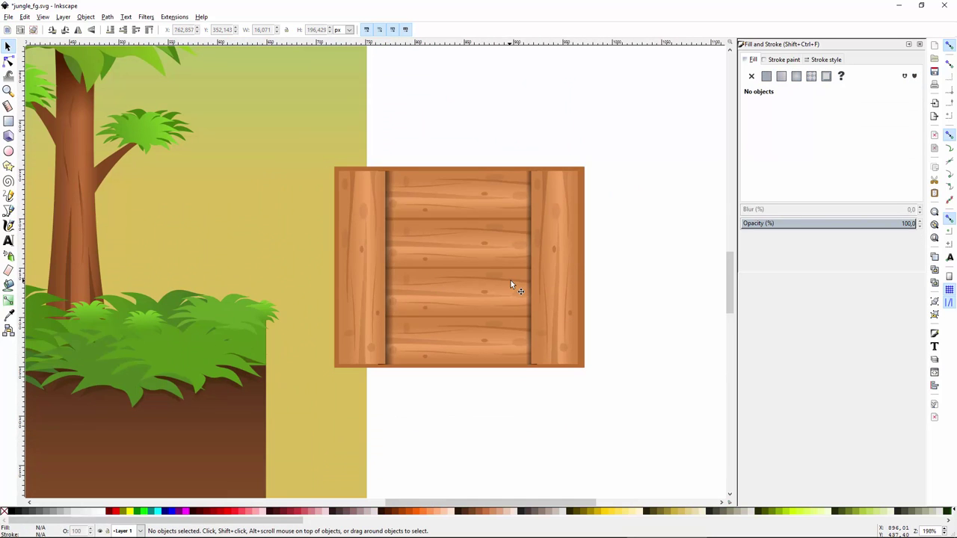
# Rotate a copy of the right vertical plank and position it diagonally across the crate from the upper-left corner
pyautogui.click(557, 285)
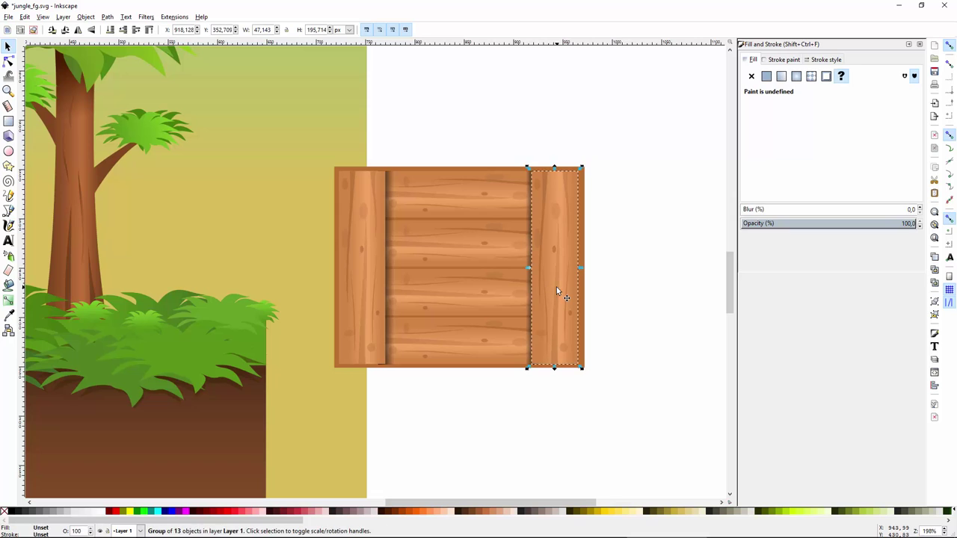
pyautogui.click(574, 170)
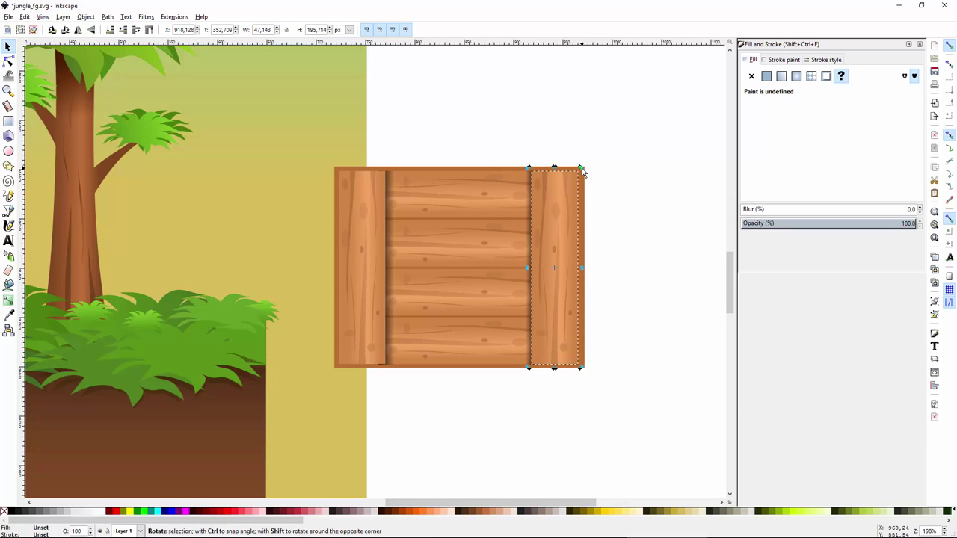
pyautogui.moveTo(581, 169); pyautogui.dragTo(466, 154)
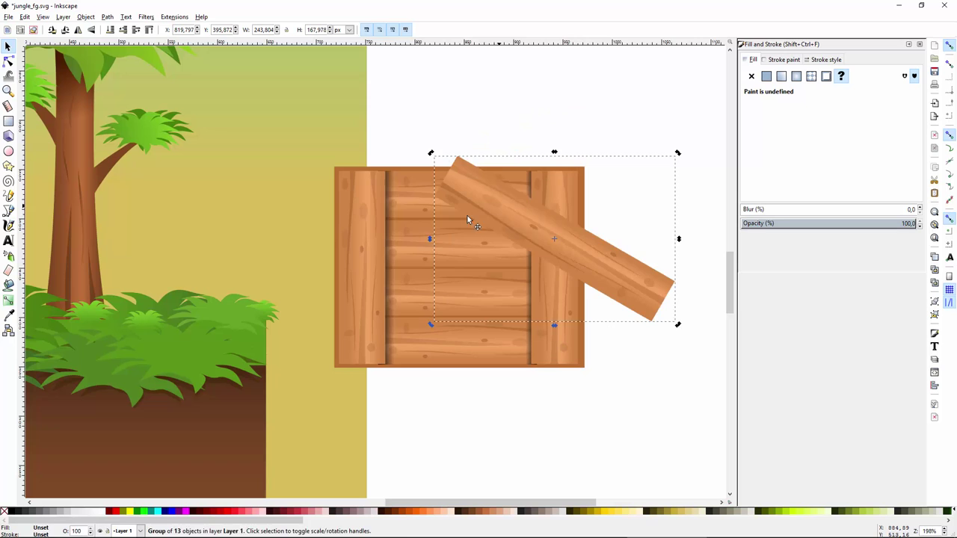
pyautogui.moveTo(467, 215); pyautogui.dragTo(401, 222)
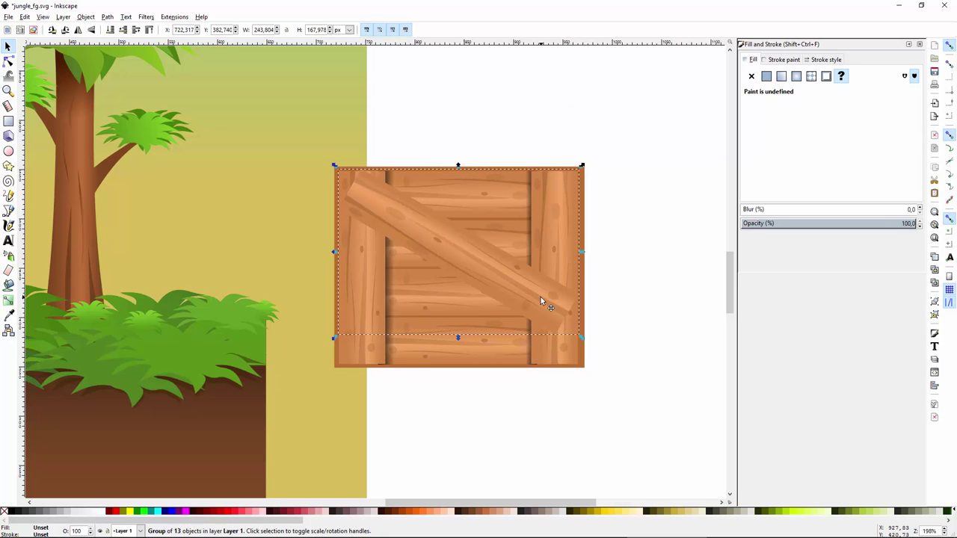
pyautogui.moveTo(582, 167); pyautogui.dragTo(578, 191)
pyautogui.moveTo(531, 323); pyautogui.dragTo(524, 338)
# Stretch the diagonal plank to span about 239 by 198 px, reaching the crate's lower-right corner
pyautogui.press('F2')
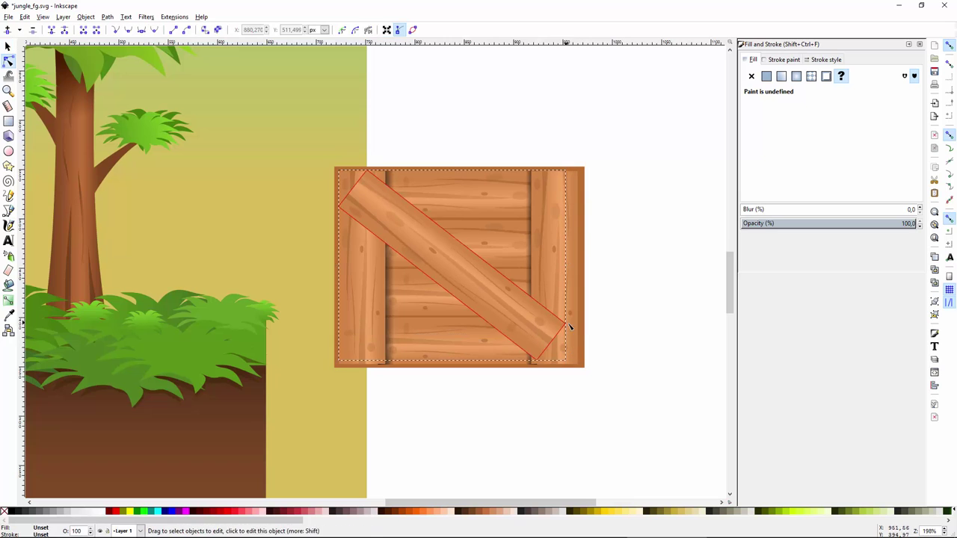
pyautogui.press('F1')
pyautogui.moveTo(570, 364); pyautogui.dragTo(578, 369)
pyautogui.scroll(1, 555, 234)
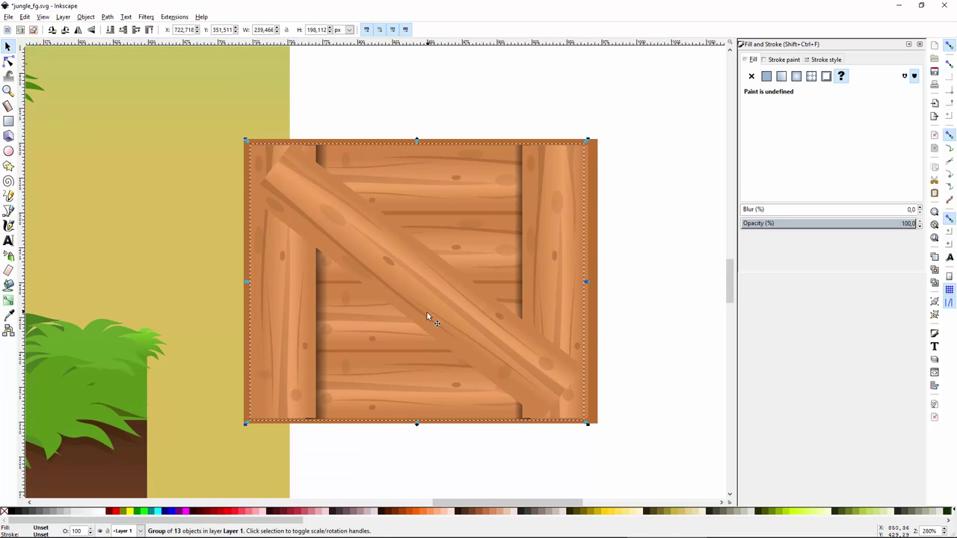
# Duplicate the diagonal plank's base shape, fill the copy with black, offset it slightly down-left and lower it behind the plank
pyautogui.keyDown('ctrl'); pyautogui.click(440, 296); pyautogui.keyUp('ctrl')
pyautogui.hotkey('ctrl', 'd')
pyautogui.click(11, 511)
pyautogui.moveTo(447, 342); pyautogui.dragTo(441, 346)
pyautogui.press('pagedown')
pyautogui.press('pagedown')
pyautogui.press('pagedown')
pyautogui.press('pagedown')
pyautogui.press('pagedown')
pyautogui.press('pagedown')
pyautogui.press('pagedown')
pyautogui.press('pagedown')
pyautogui.press('pagedown')
pyautogui.press('pagedown')
pyautogui.press('pagedown')
pyautogui.press('pagedown')
pyautogui.press('pagedown')
# Set the diagonal plank's shadow to alpha 85 with a blur of 2%
pyautogui.doubleClick(450, 361)
pyautogui.moveTo(882, 201); pyautogui.dragTo(821, 201)
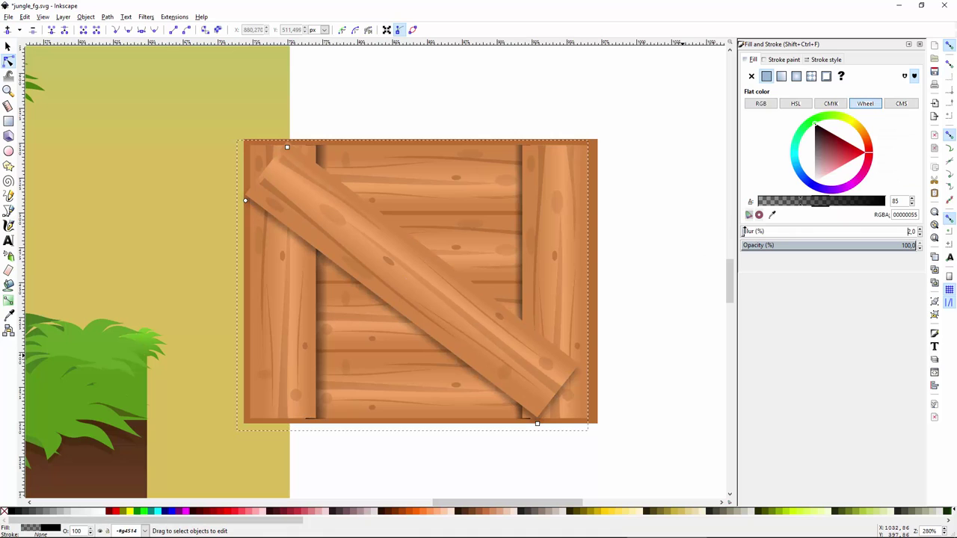
pyautogui.press('F1')
pyautogui.click(634, 341)
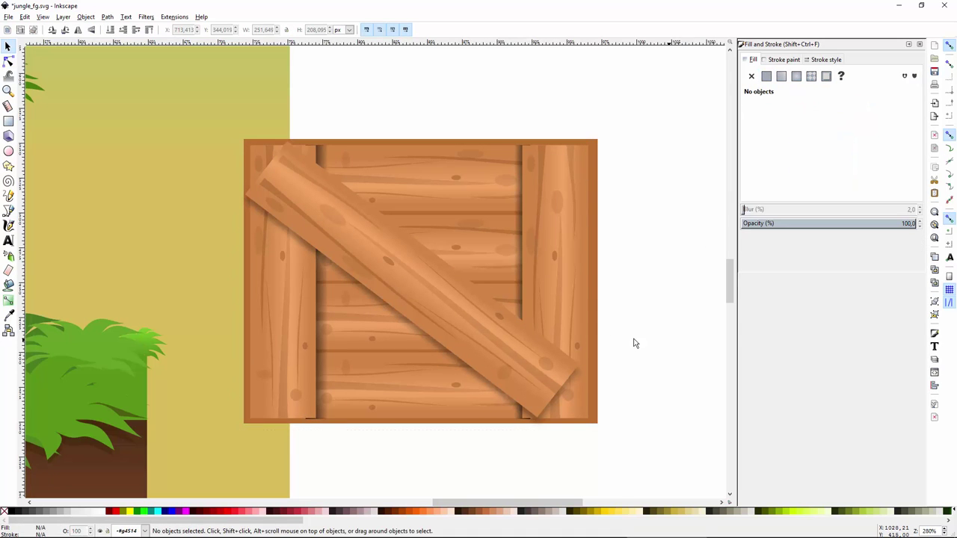
# Fill the crate's backing rectangle with dark brown 814412 and narrow it to 250 px so it matches the planks' right edge
pyautogui.scroll(-3, 593, 304)
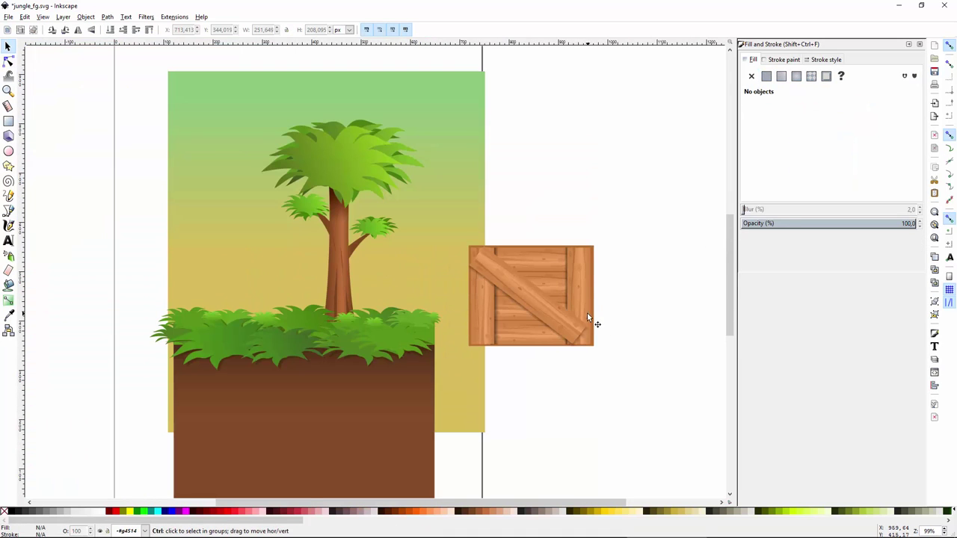
pyautogui.scroll(1, 598, 299)
pyautogui.click(595, 305)
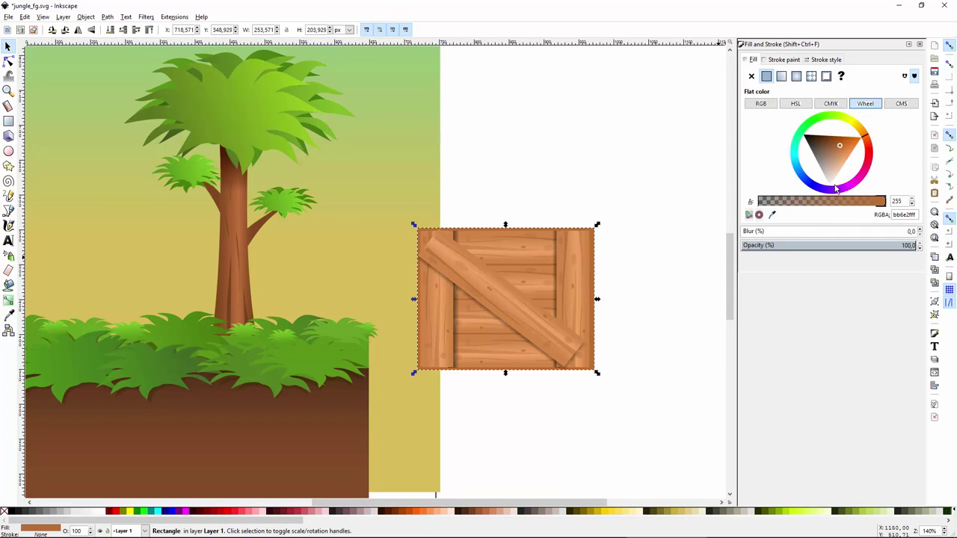
pyautogui.moveTo(837, 146); pyautogui.dragTo(830, 139)
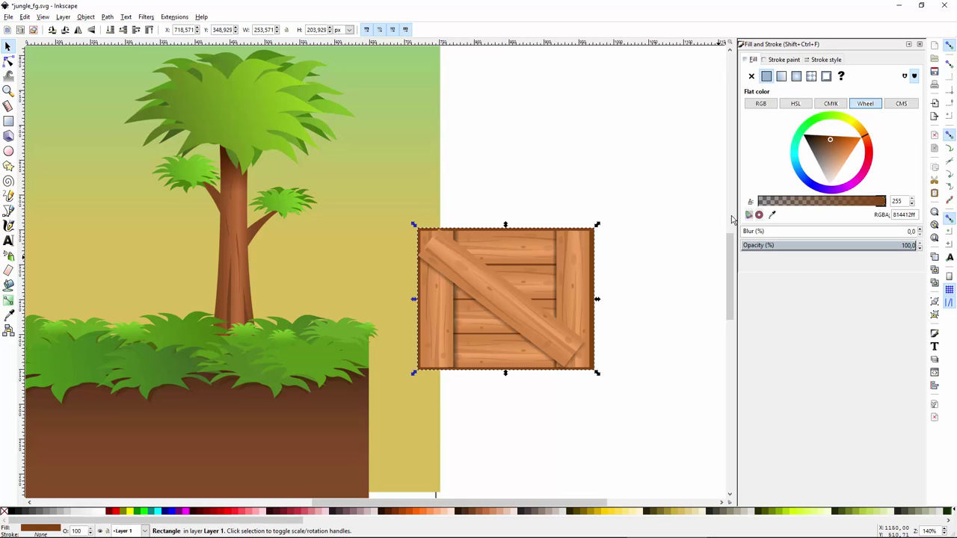
pyautogui.moveTo(597, 301); pyautogui.dragTo(593, 302)
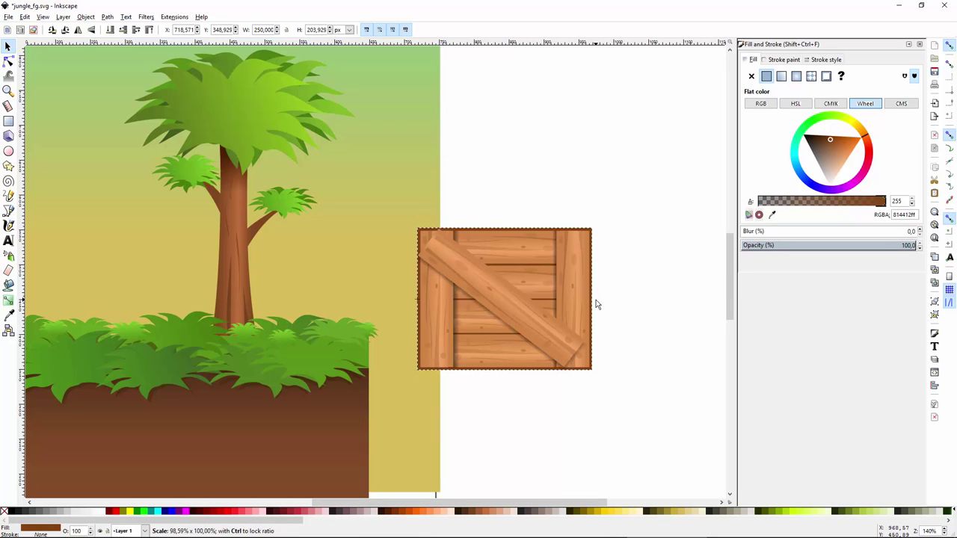
pyautogui.click(647, 292)
# Select all ten objects that make up the crate, group them and move the crate slightly to the right
pyautogui.scroll(-1, 669, 217)
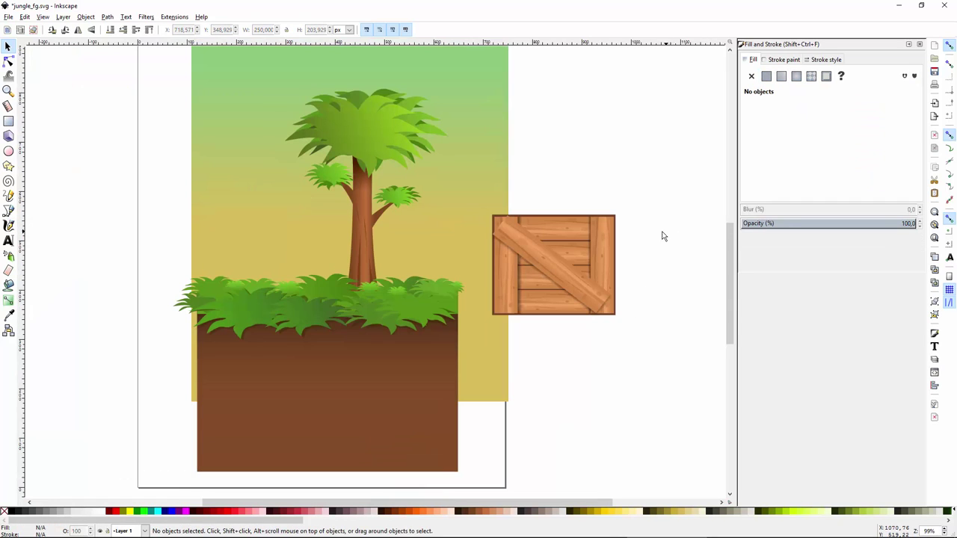
pyautogui.scroll(-1, 632, 217)
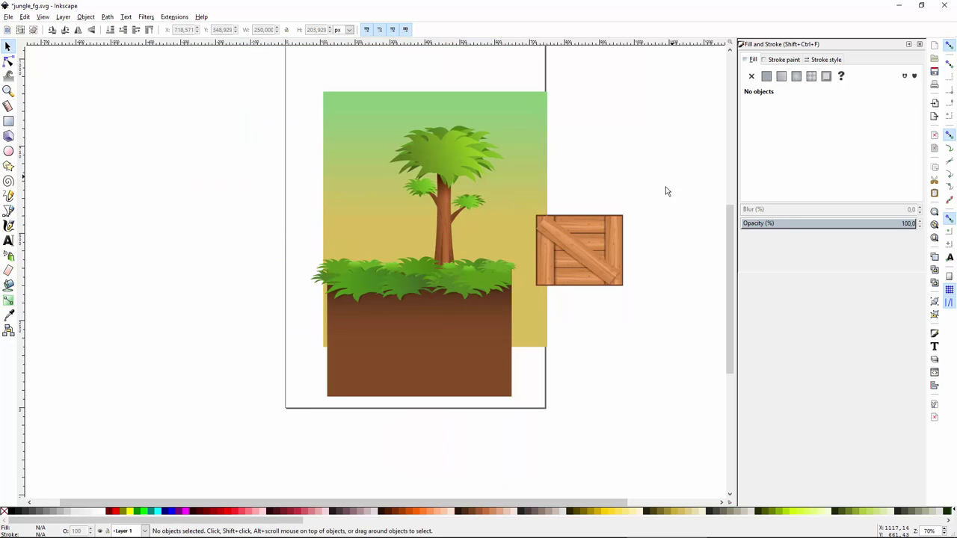
pyautogui.scroll(1, 586, 266)
pyautogui.scroll(1, 525, 376)
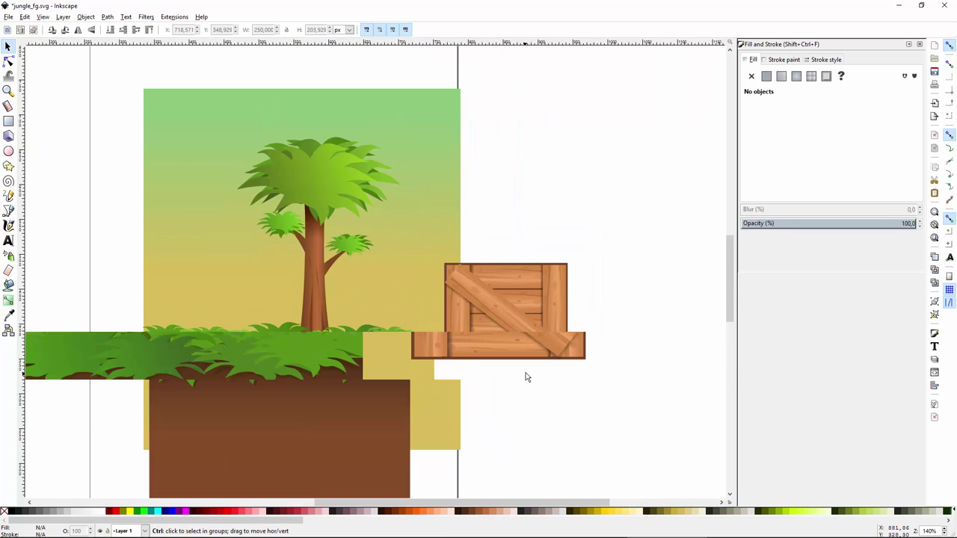
pyautogui.moveTo(639, 139); pyautogui.dragTo(397, 394)
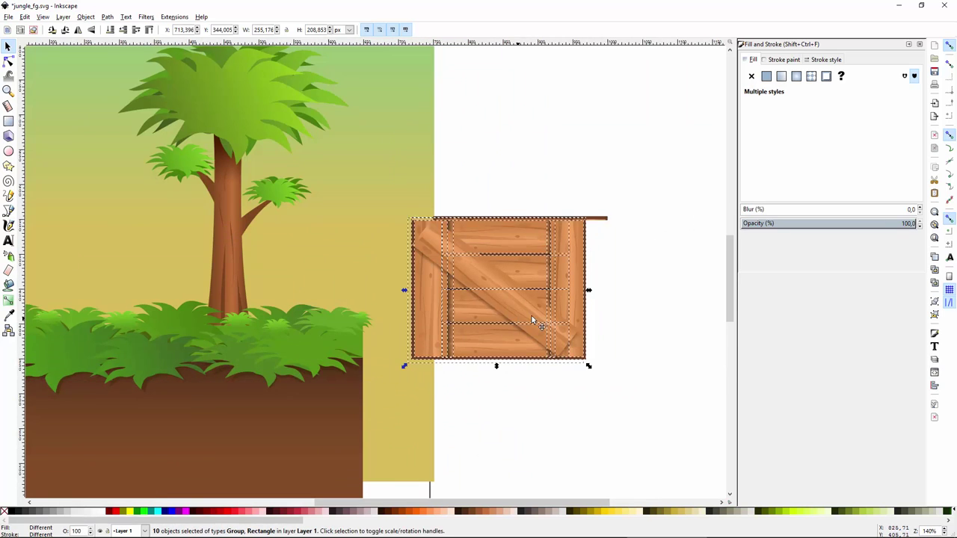
pyautogui.moveTo(532, 319); pyautogui.dragTo(566, 316)
pyautogui.click(570, 399)
# Move the grouped crate onto the grassy ground block, just left of the tree trunk
pyautogui.scroll(-1, 486, 156)
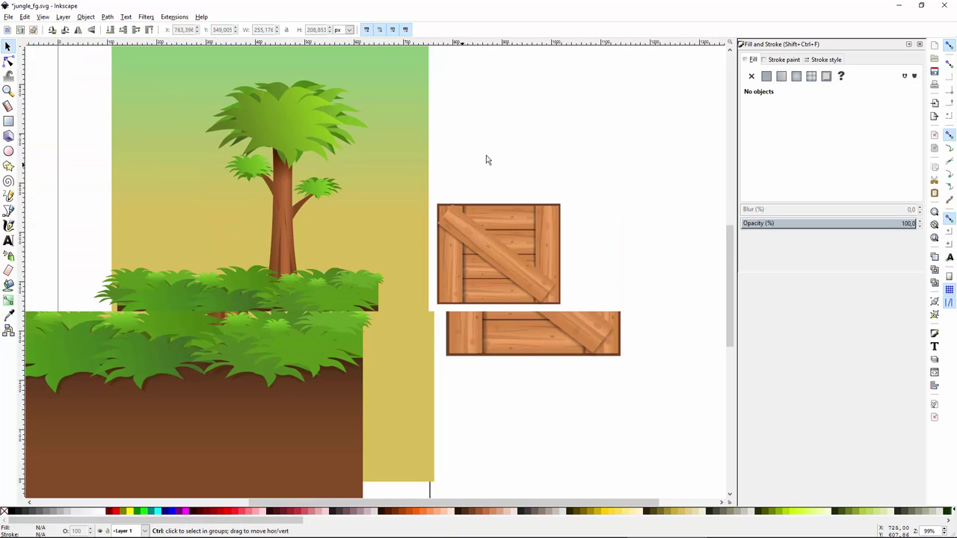
pyautogui.scroll(2, 568, 324)
pyautogui.moveTo(541, 314); pyautogui.dragTo(532, 324)
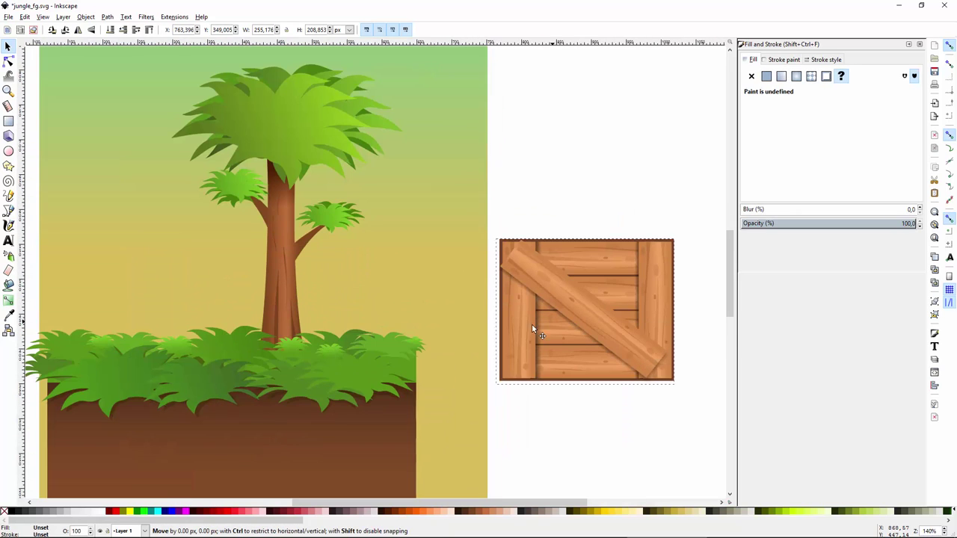
pyautogui.moveTo(228, 320); pyautogui.dragTo(140, 304)
pyautogui.moveTo(205, 304); pyautogui.dragTo(367, 297)
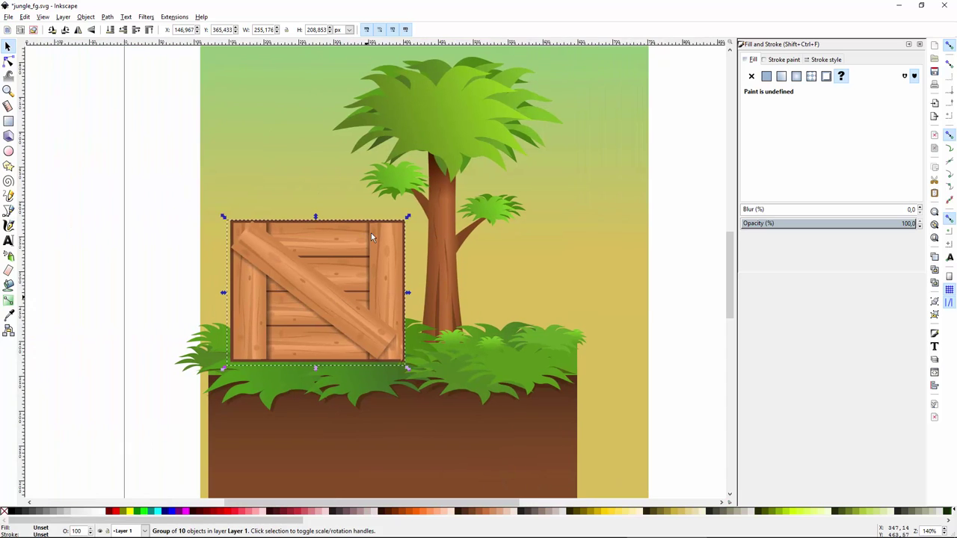
# Scale the crate down to about 129 by 105 px and place it behind the grass but in front of the background
pyautogui.moveTo(407, 218); pyautogui.dragTo(343, 267)
pyautogui.keyDown('ctrl'); pyautogui.scroll(1, 285, 331); pyautogui.keyUp('ctrl')
pyautogui.moveTo(282, 348); pyautogui.dragTo(302, 202)
pyautogui.press('End')
pyautogui.press('pageup')
# Duplicate the crate twice, placing one copy beside the first and one on top of the pair, and save the document
pyautogui.hotkey('ctrl', 'd')
pyautogui.press('End')
pyautogui.press('pageup')
pyautogui.hotkey('ctrl', 'd')
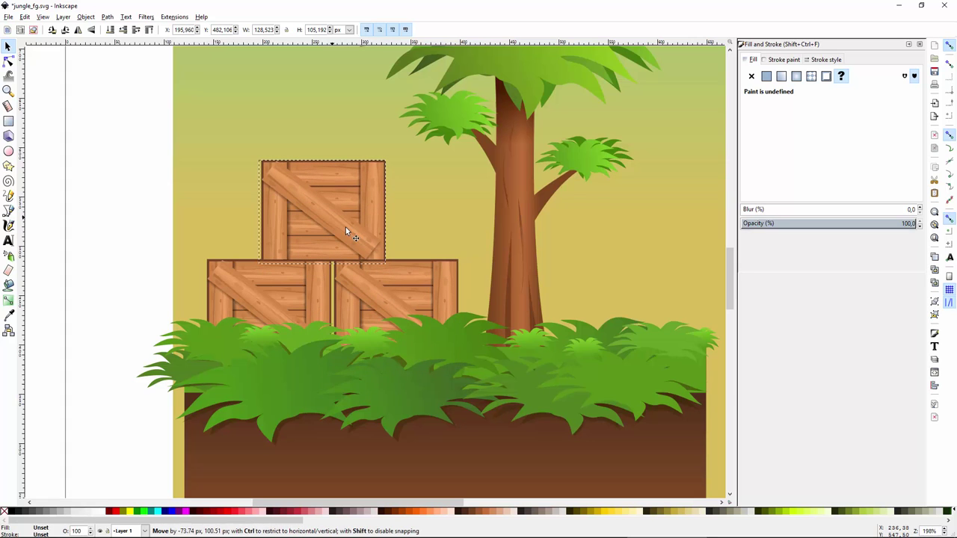
pyautogui.moveTo(345, 227); pyautogui.dragTo(346, 227)
pyautogui.click(166, 216)
pyautogui.hotkey('ctrl', 's')
# Give the top crate's backing rectangle a linear gradient running from dark brown at its lower left to d28647 at its upper right
pyautogui.scroll(-3, 151, 215)
pyautogui.scroll(3, 211, 268)
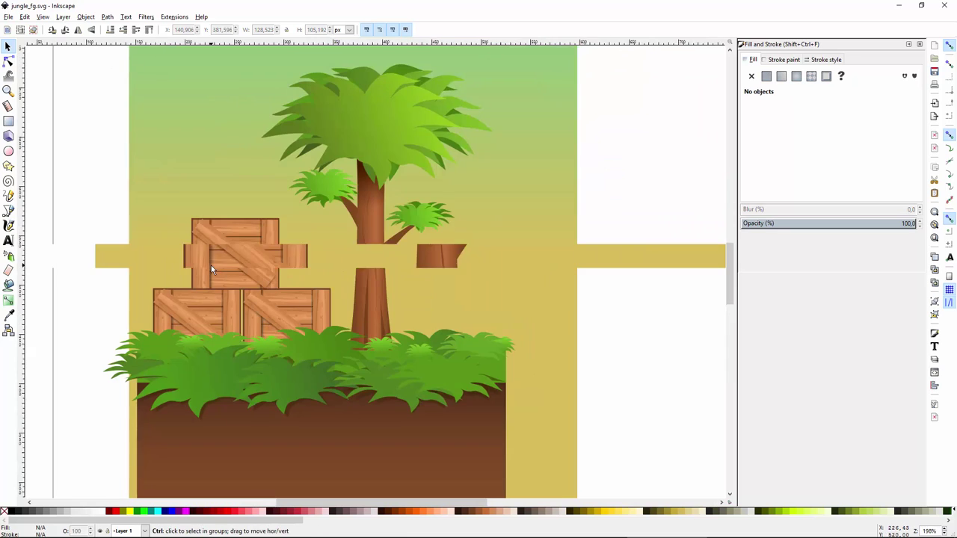
pyautogui.scroll(2, 212, 271)
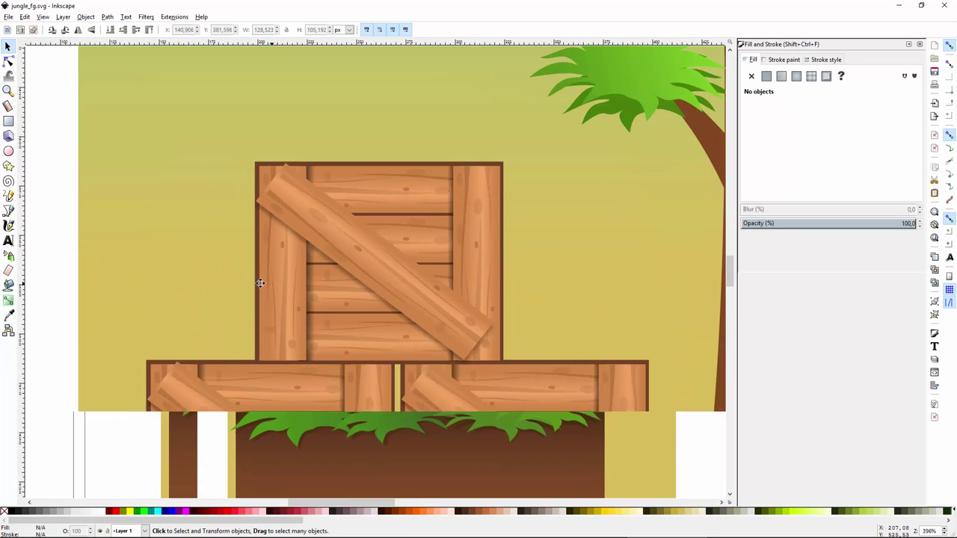
pyautogui.click(253, 316)
pyautogui.press('F2')
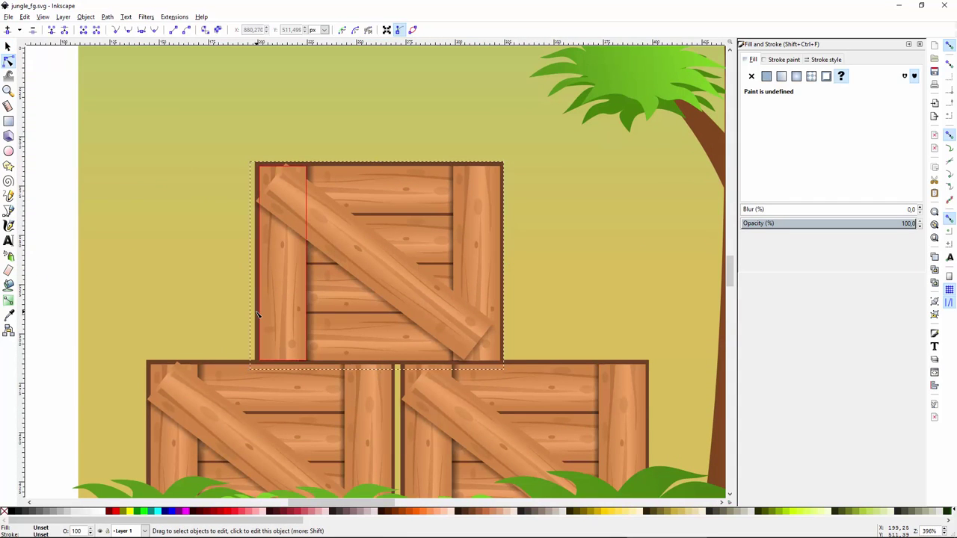
pyautogui.click(259, 314)
pyautogui.click(256, 313)
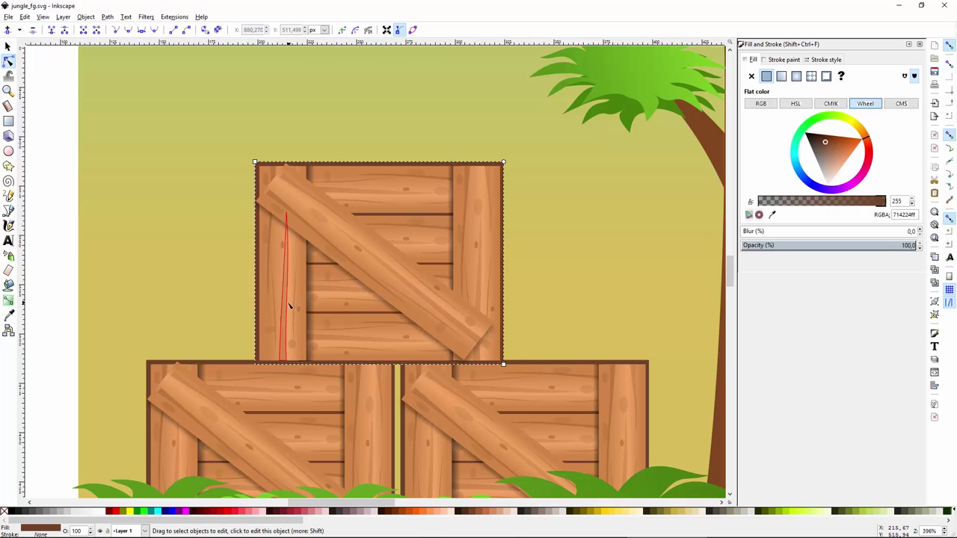
pyautogui.press('d')
pyautogui.click(781, 80)
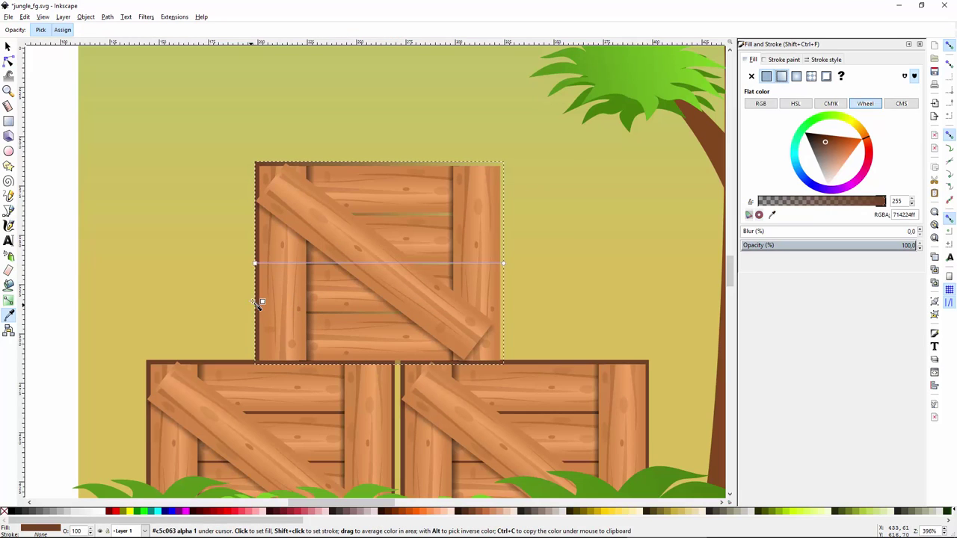
pyautogui.moveTo(255, 263); pyautogui.dragTo(265, 337)
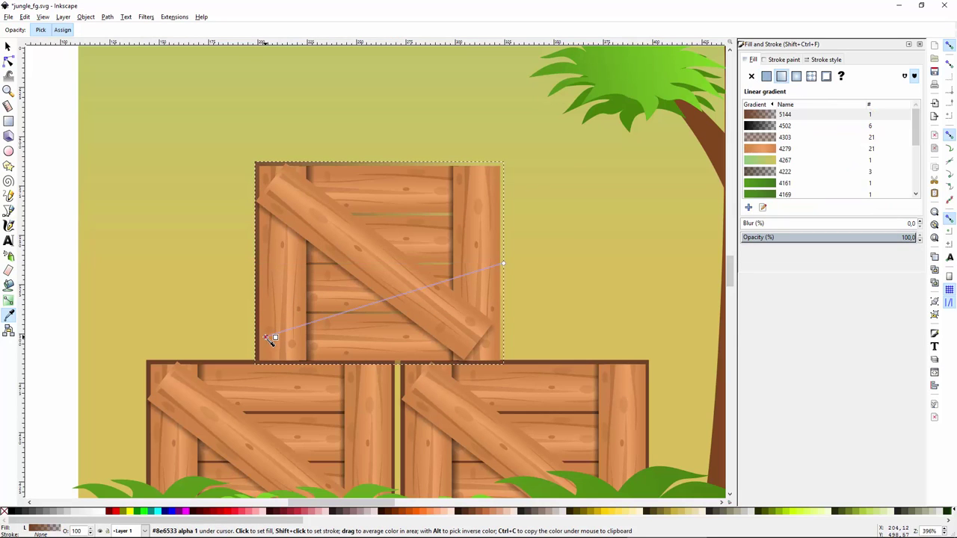
pyautogui.moveTo(503, 267); pyautogui.dragTo(484, 191)
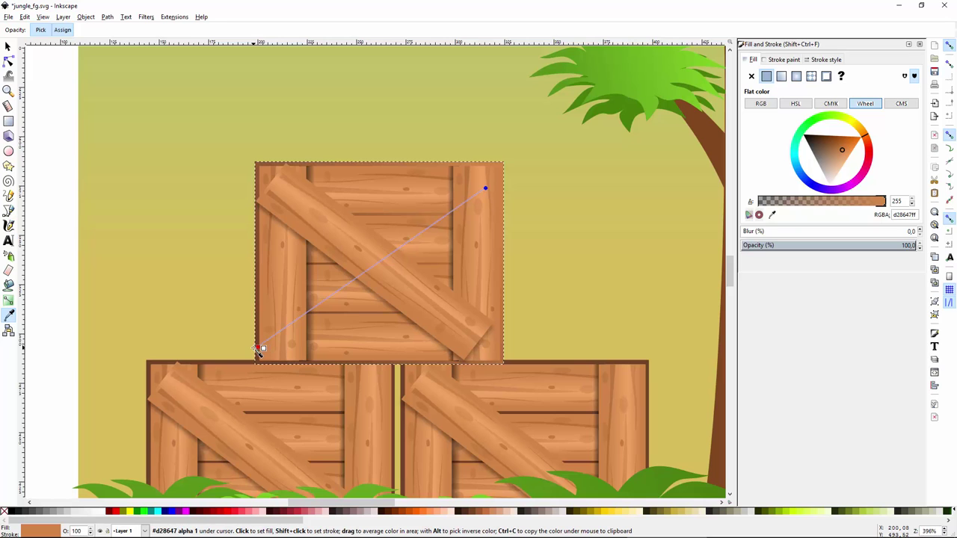
# Duplicate the gradient-framed top crate twice and place the copies over the two lower crate positions
pyautogui.press('s')
pyautogui.scroll(-1, 373, 274)
pyautogui.hotkey('ctrl', 'd')
pyautogui.moveTo(373, 273); pyautogui.dragTo(288, 417)
pyautogui.hotkey('ctrl', 'd')
pyautogui.moveTo(314, 399); pyautogui.dragTo(491, 399)
# Extend the gradient background rectangle upward to about 642 by 939 px
pyautogui.scroll(-3, 492, 399)
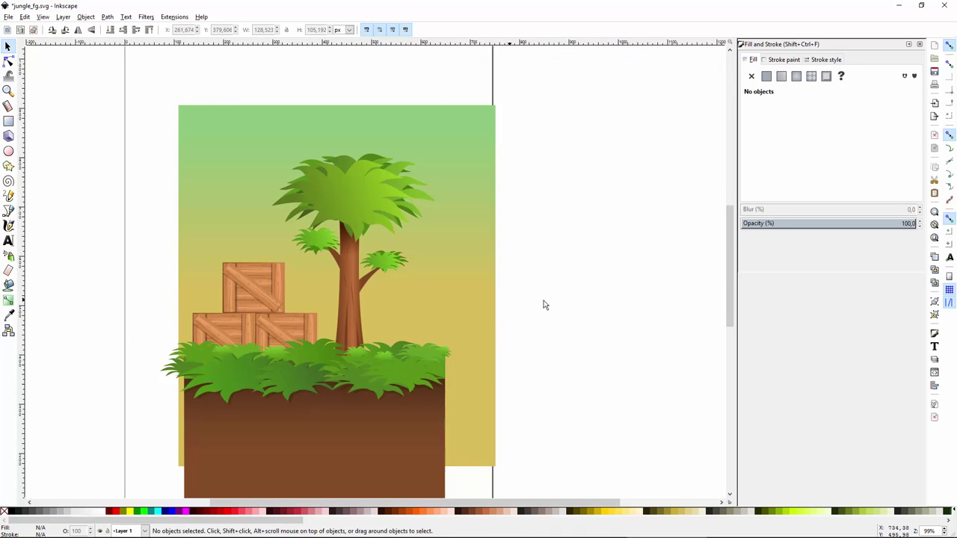
pyautogui.moveTo(566, 292)
pyautogui.mouseDown()
pyautogui.moveTo(552, 270)
pyautogui.moveTo(575, 292)
pyautogui.mouseUp()
pyautogui.scroll(1, 575, 293)
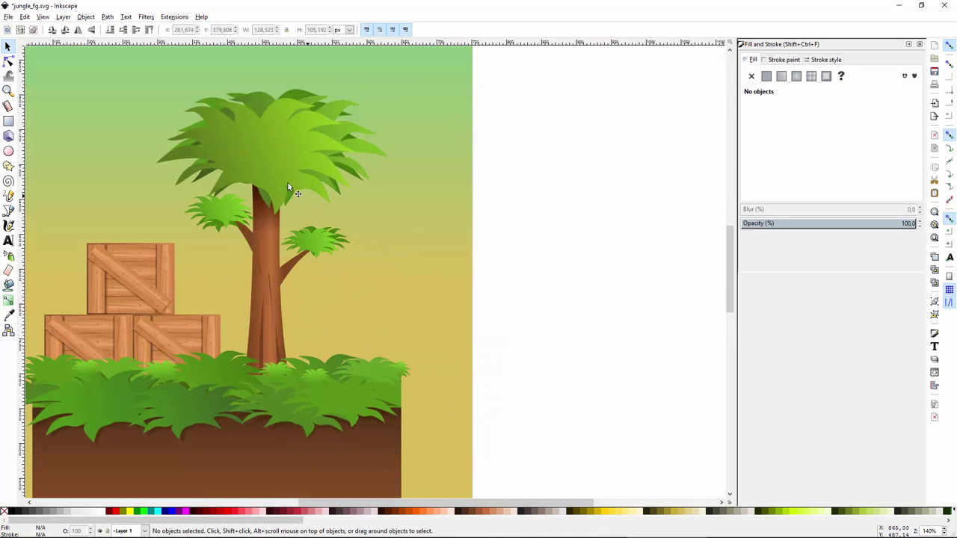
pyautogui.scroll(-1, 290, 183)
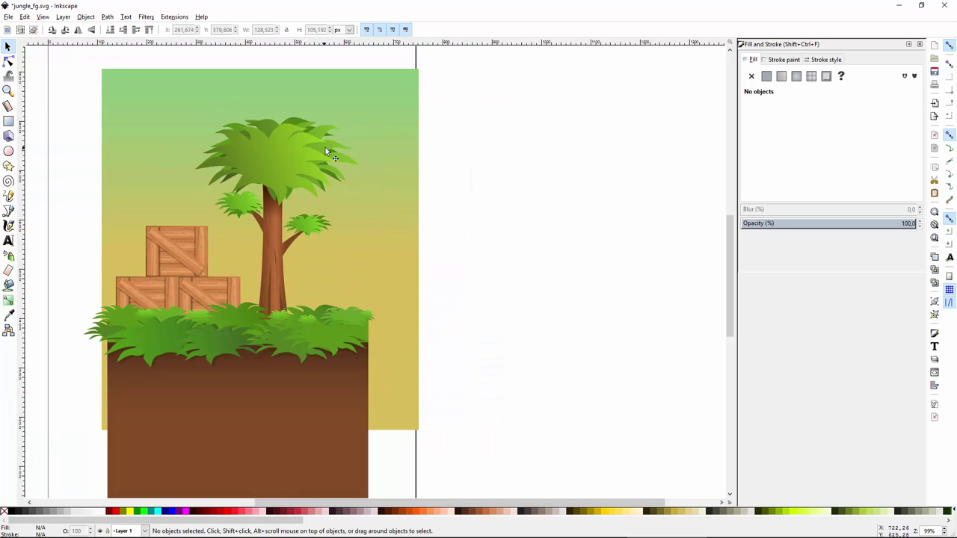
pyautogui.moveTo(373, 117); pyautogui.dragTo(448, 182)
pyautogui.scroll(1, 448, 182)
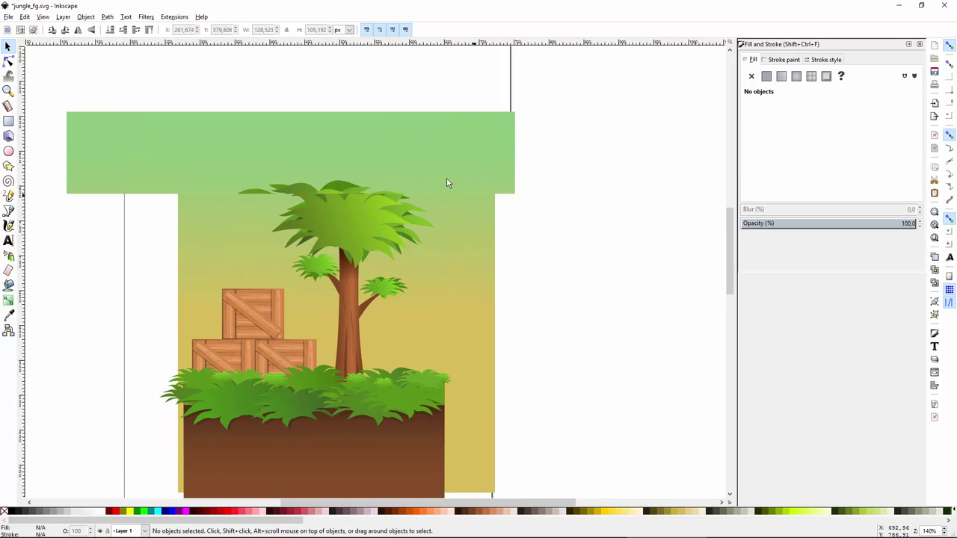
pyautogui.scroll(-1, 360, 185)
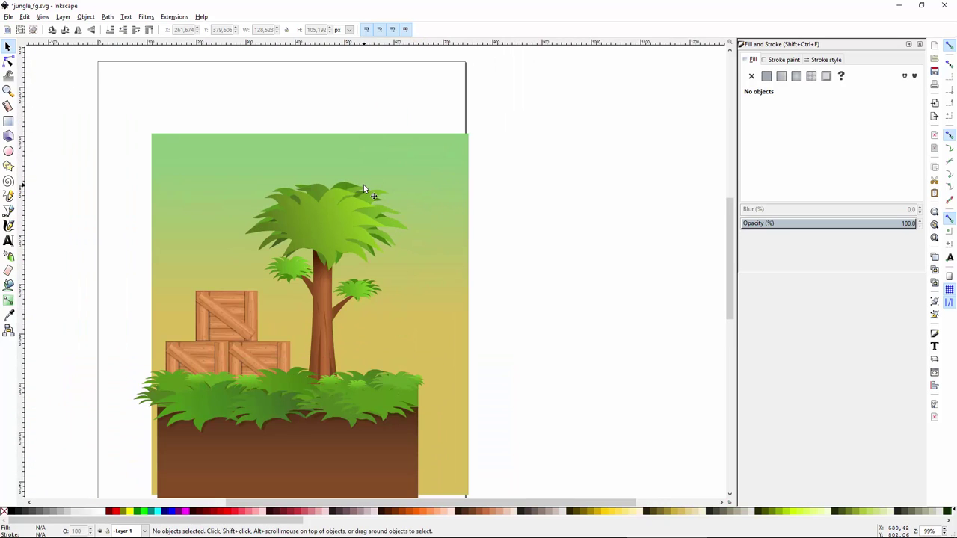
pyautogui.moveTo(224, 81); pyautogui.dragTo(224, 83)
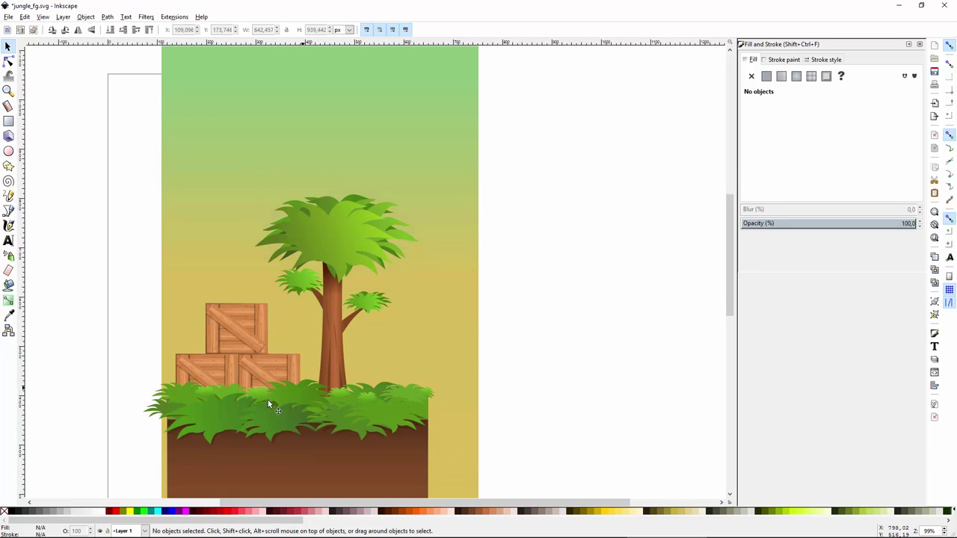
# Duplicate grass clumps and arrange enlarged copies across the top of the background as a leafy canopy
pyautogui.click(268, 401)
pyautogui.click(253, 199)
pyautogui.press('v')
pyautogui.hotkey('ctrl', 'z')
pyautogui.hotkey('ctrl', 'd')
pyautogui.moveTo(200, 197); pyautogui.dragTo(422, 186)
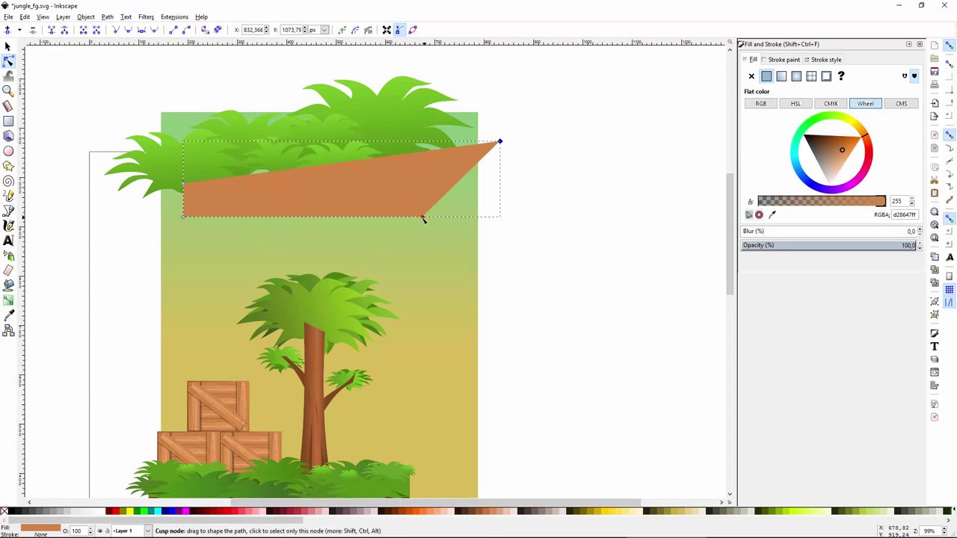
# Bend the brown path under the canopy into a curved branch tapering to the right, and give the rightmost foliage clump a darker green fill
pyautogui.moveTo(291, 169); pyautogui.dragTo(289, 179)
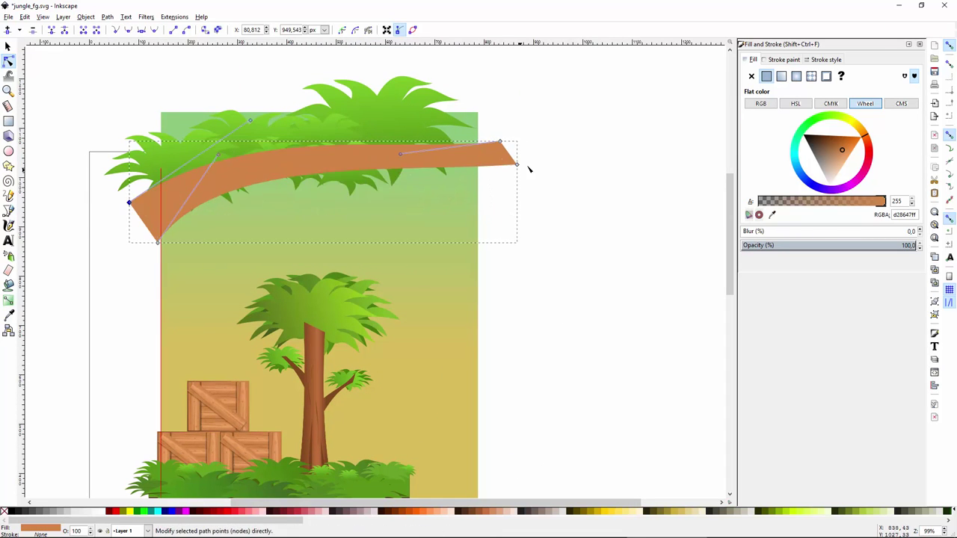
pyautogui.moveTo(261, 160); pyautogui.dragTo(519, 197)
pyautogui.press('s')
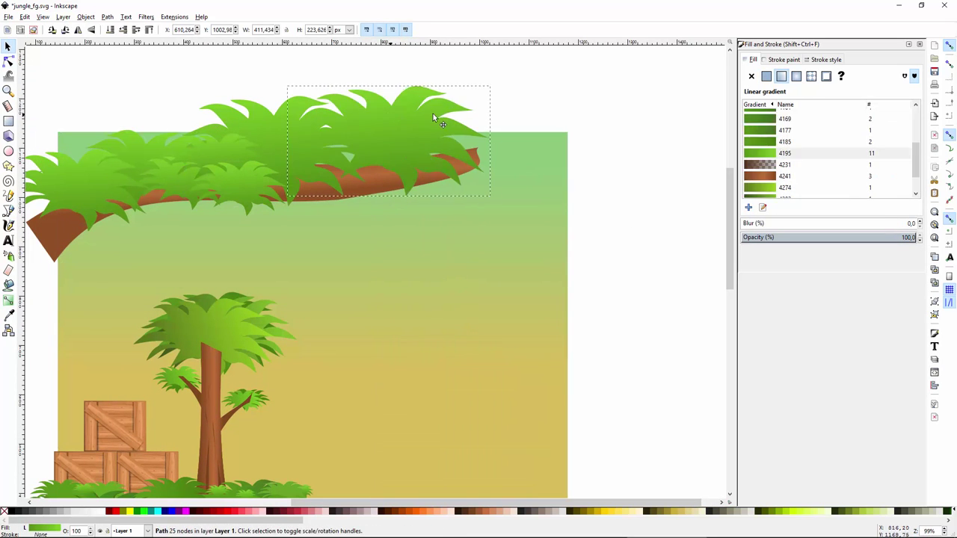
pyautogui.click(815, 155)
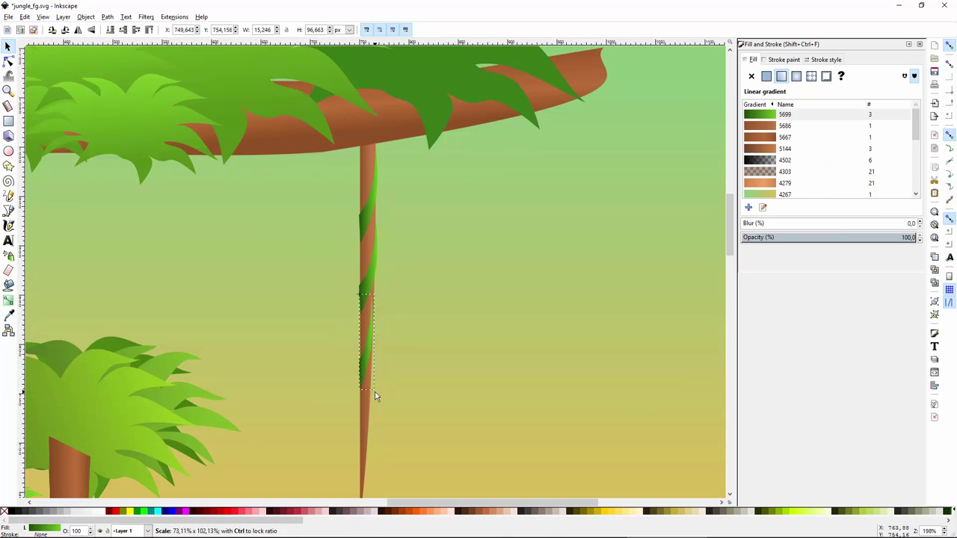
# Fit green strands around the hanging vine and shape dark brown 6c3a16 twigs beneath the branch on both sides of it
pyautogui.moveTo(375, 395); pyautogui.dragTo(412, 367)
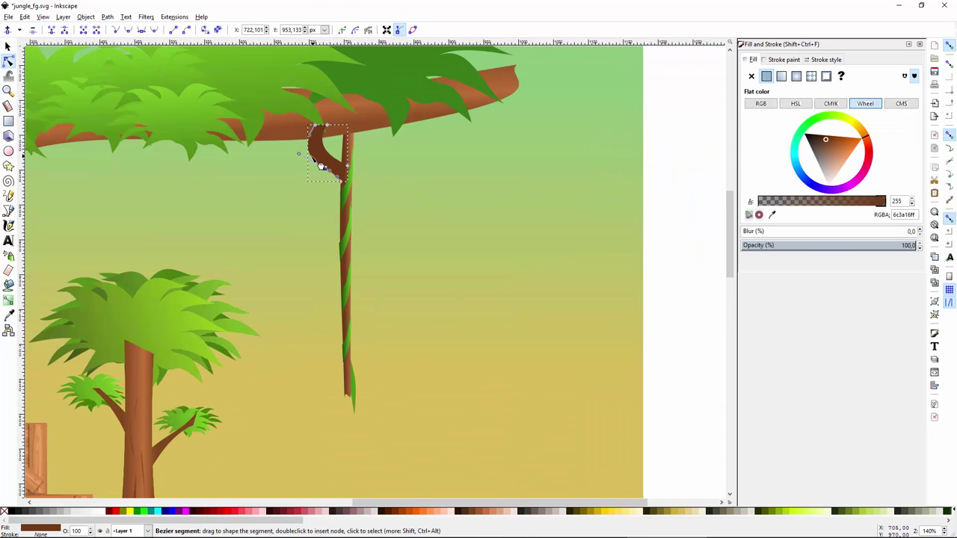
pyautogui.moveTo(314, 160); pyautogui.dragTo(320, 163)
pyautogui.press('F1')
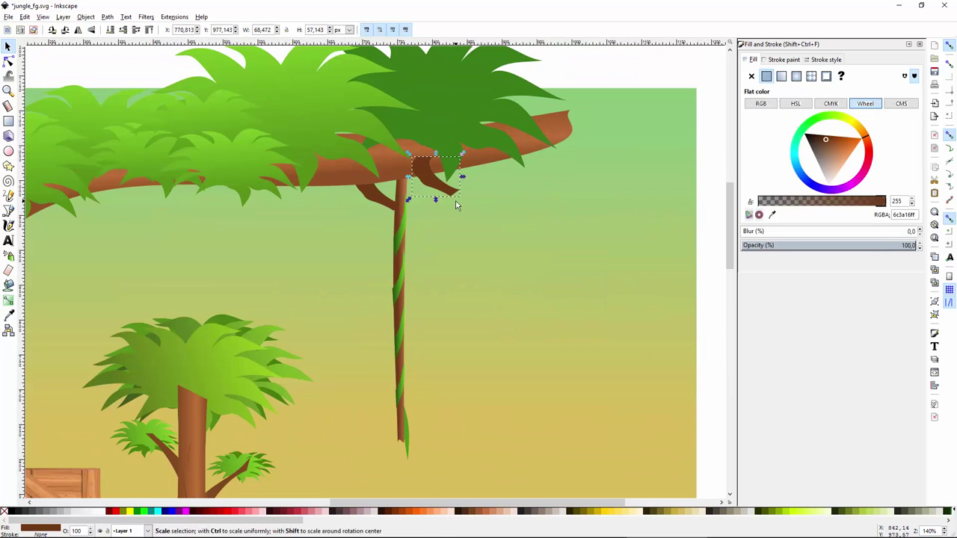
pyautogui.moveTo(448, 203); pyautogui.dragTo(497, 224)
pyautogui.press('F2')
# Group the vine's six objects, duplicate the group and hang the copy from the branch at the end of the right twig
pyautogui.moveTo(397, 160); pyautogui.dragTo(429, 466)
pyautogui.hotkey('ctrl', 'g')
pyautogui.hotkey('ctrl', 'd')
pyautogui.moveTo(402, 225); pyautogui.dragTo(488, 218)
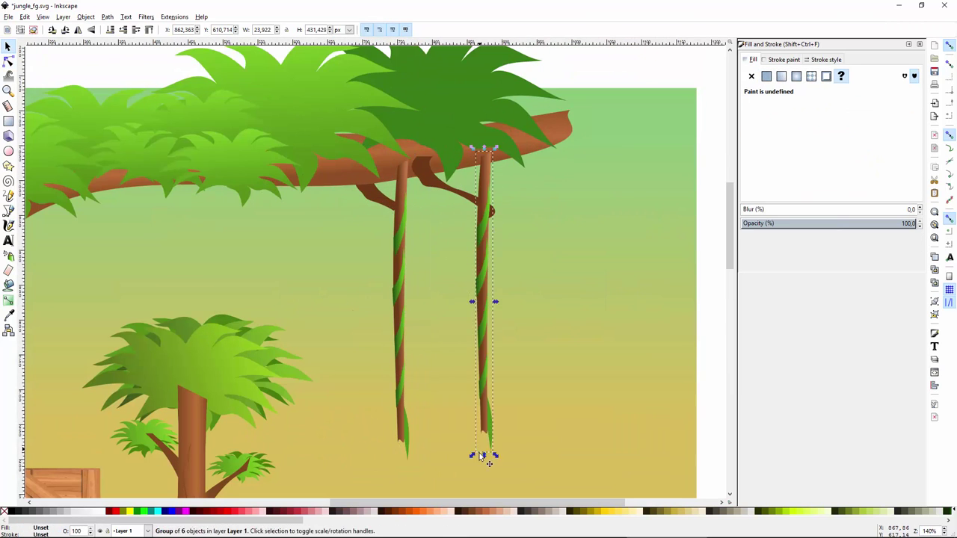
# Shorten the second vine and tilt it slightly so its lower end swings right, spanning about 38 by 289 px
pyautogui.moveTo(488, 457); pyautogui.dragTo(489, 344)
pyautogui.doubleClick(491, 165)
pyautogui.click(530, 197)
pyautogui.moveTo(530, 197); pyautogui.dragTo(457, 191)
pyautogui.click(416, 224)
pyautogui.click(415, 224)
pyautogui.moveTo(428, 349); pyautogui.dragTo(440, 346)
pyautogui.moveTo(416, 230); pyautogui.dragTo(414, 228)
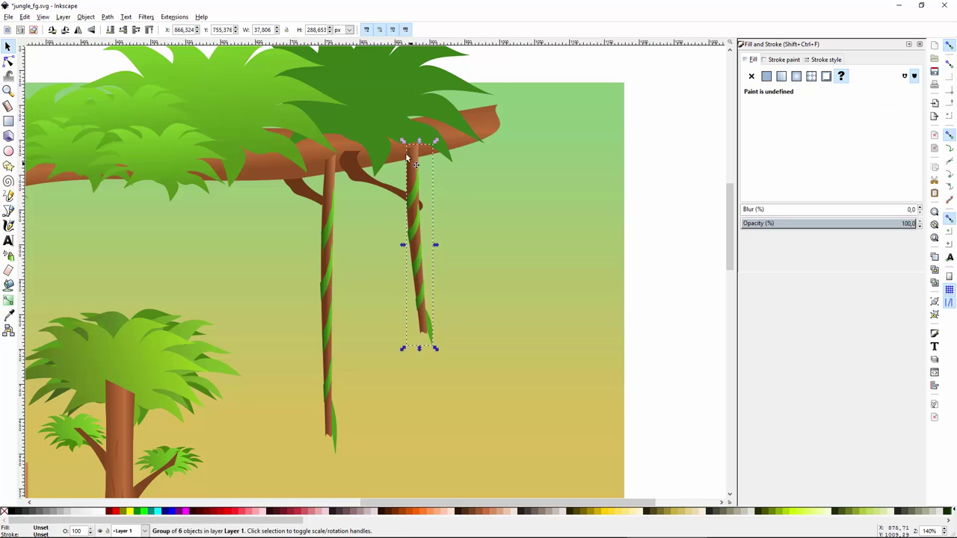
# Hang thin green strands of varied lengths, fading toward their tips, from the branch around the two vines
pyautogui.click(374, 232)
pyautogui.click(327, 234)
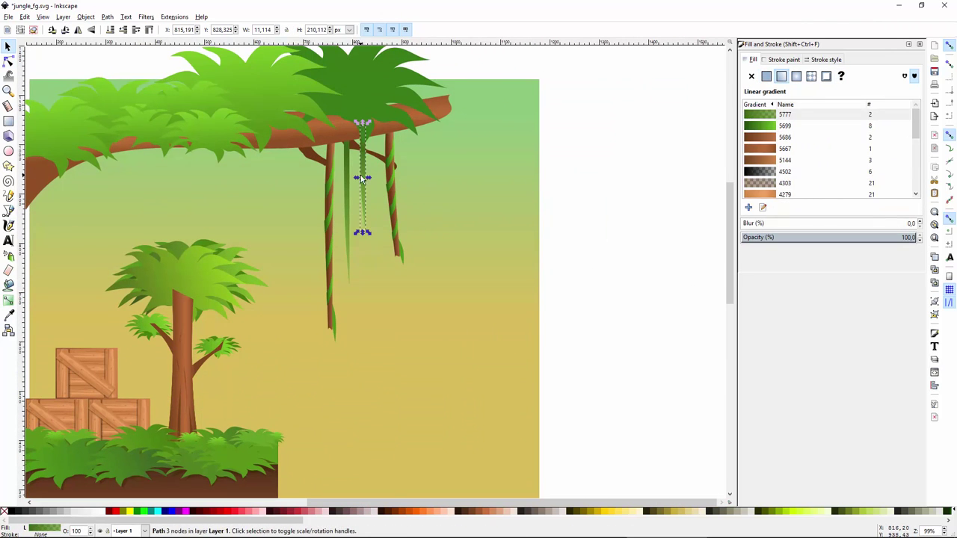
pyautogui.click(290, 199)
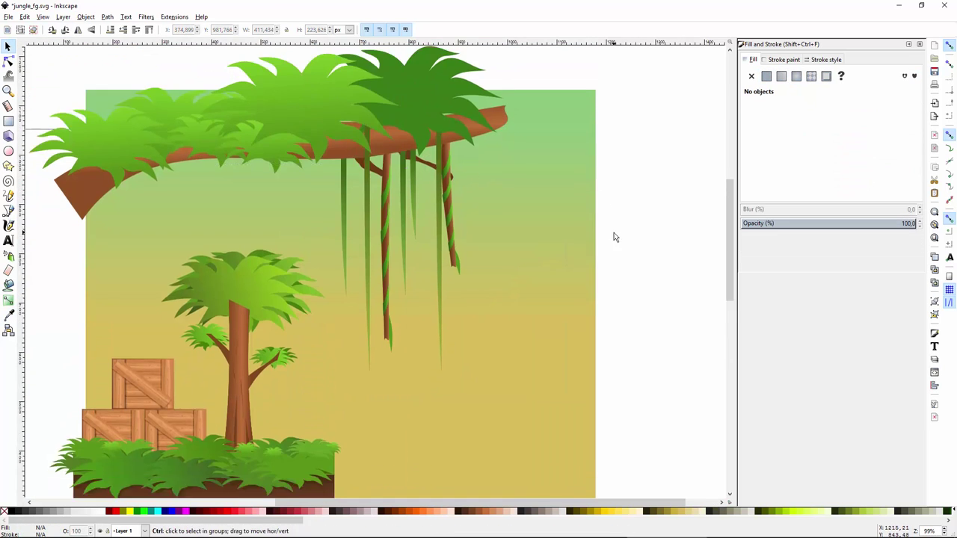
# Move the leafy branch with all its vines down until the foliage tops meet the background's upper edge, and save the document
pyautogui.moveTo(587, 58); pyautogui.dragTo(175, 246)
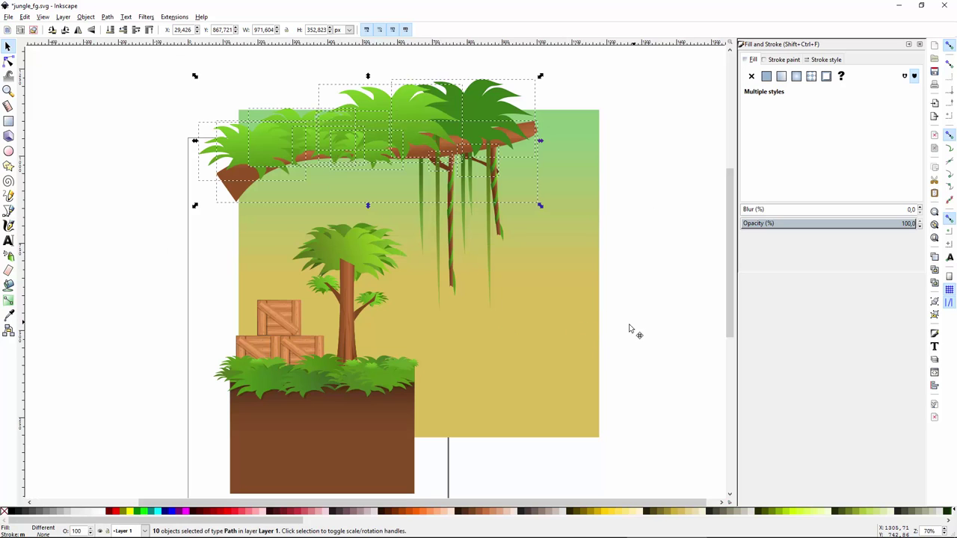
pyautogui.moveTo(649, 354); pyautogui.dragTo(409, 87)
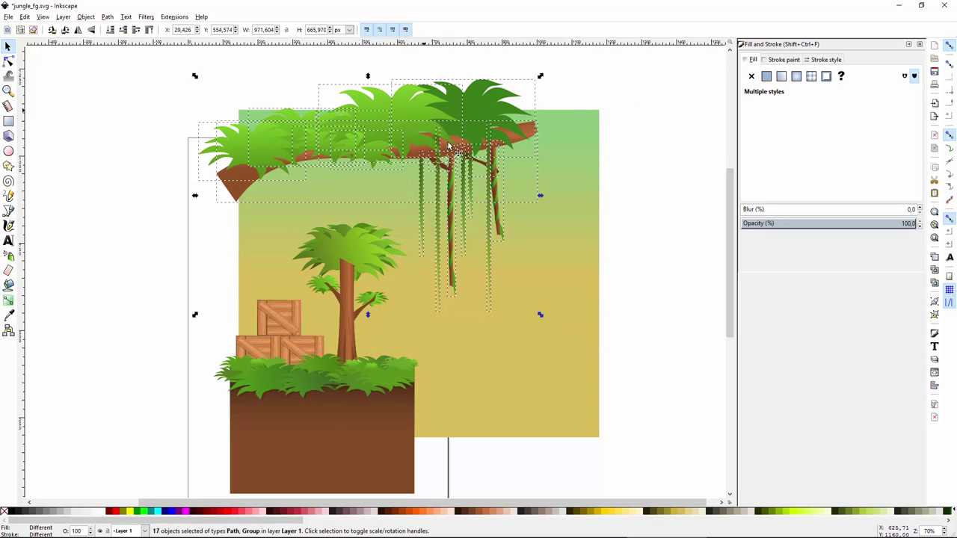
pyautogui.moveTo(449, 147); pyautogui.dragTo(452, 168)
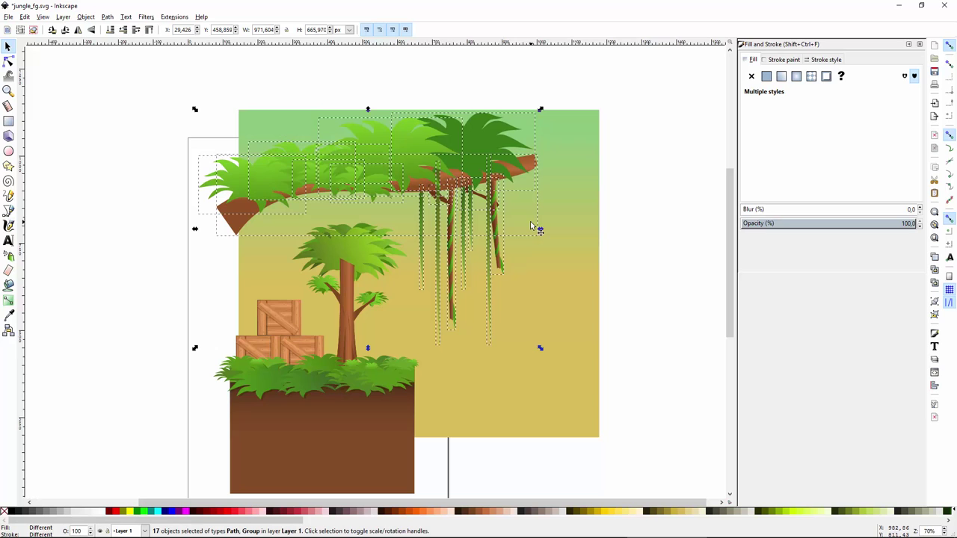
pyautogui.scroll(1, 541, 327)
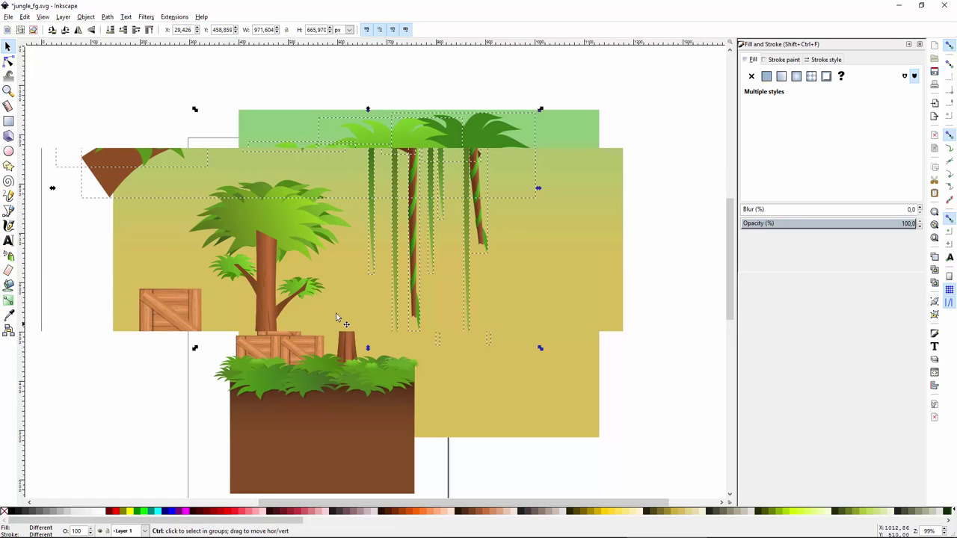
pyautogui.click(269, 224)
pyautogui.scroll(-4, 284, 226)
pyautogui.click(391, 465)
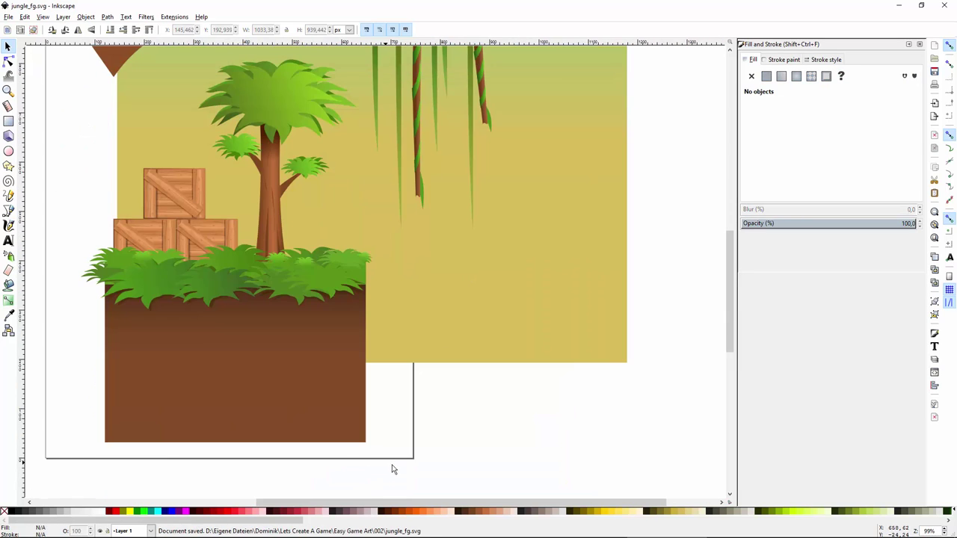
# Duplicate the grassy ground block to the right across a gap, and extend the gradient background down to the blocks' lower edge
pyautogui.moveTo(396, 474); pyautogui.dragTo(73, 244)
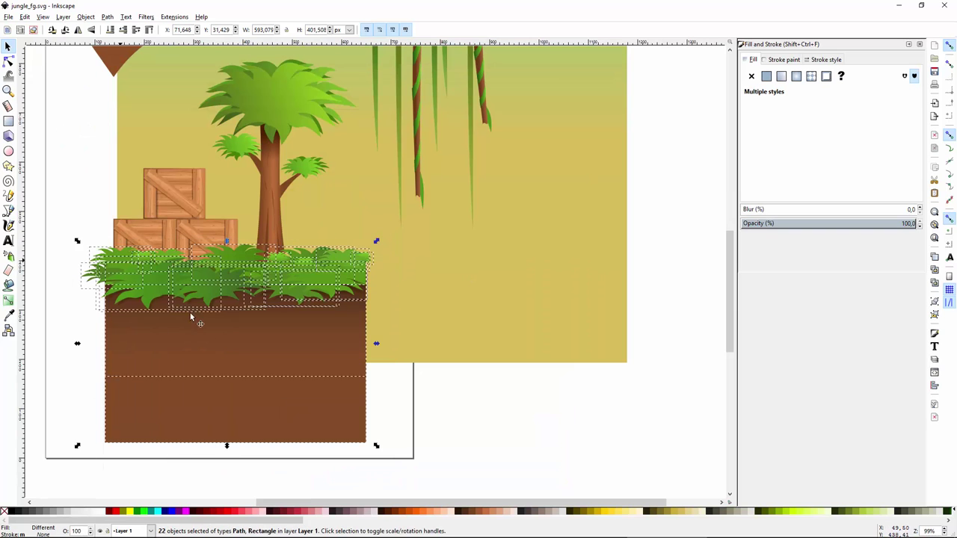
pyautogui.hotkey('ctrl', 'd')
pyautogui.moveTo(172, 333); pyautogui.dragTo(439, 338)
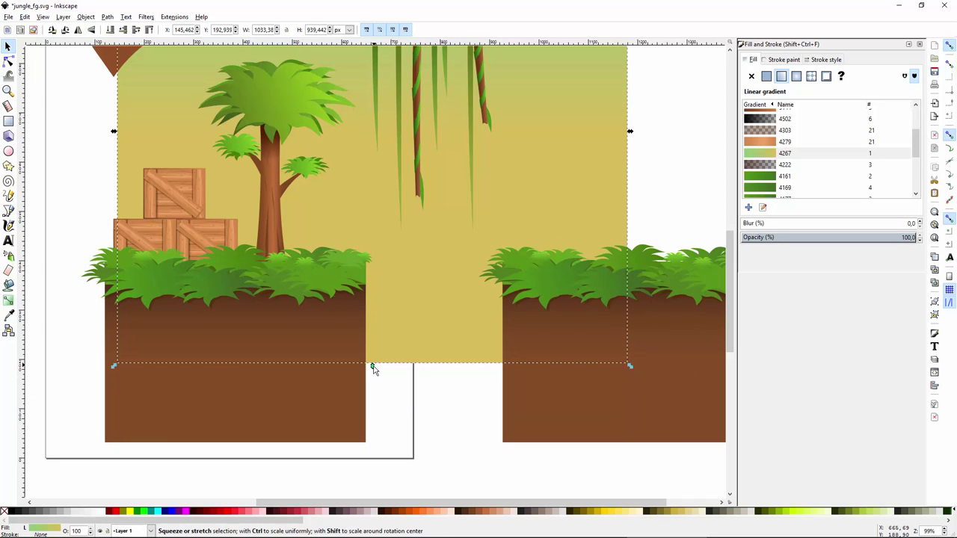
pyautogui.moveTo(364, 450); pyautogui.dragTo(366, 447)
pyautogui.press('Escape')
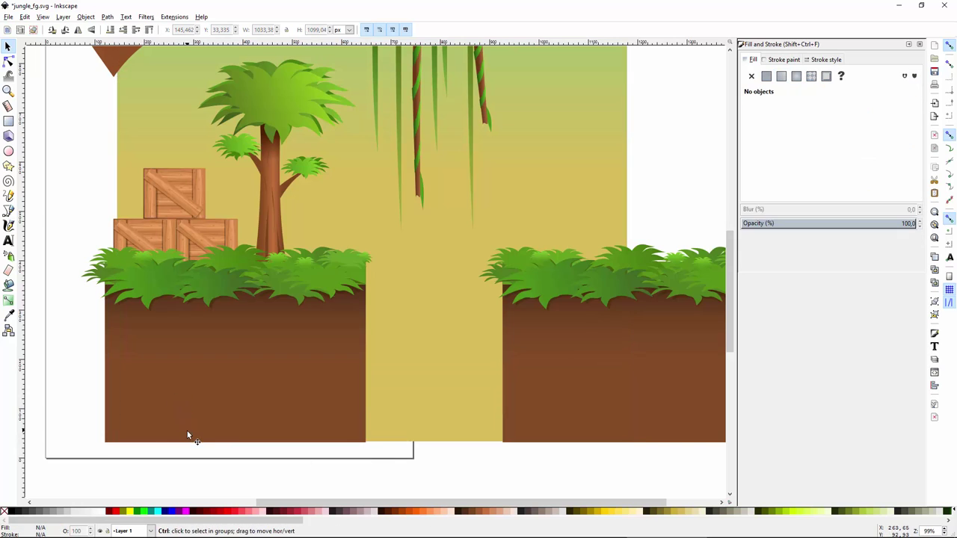
# Draw a water rectangle about 911 by 246 px over the lower ground blocks and the gap, filled with semi-transparent blue 1a4b9b
pyautogui.scroll(1, 188, 429)
pyautogui.press('r')
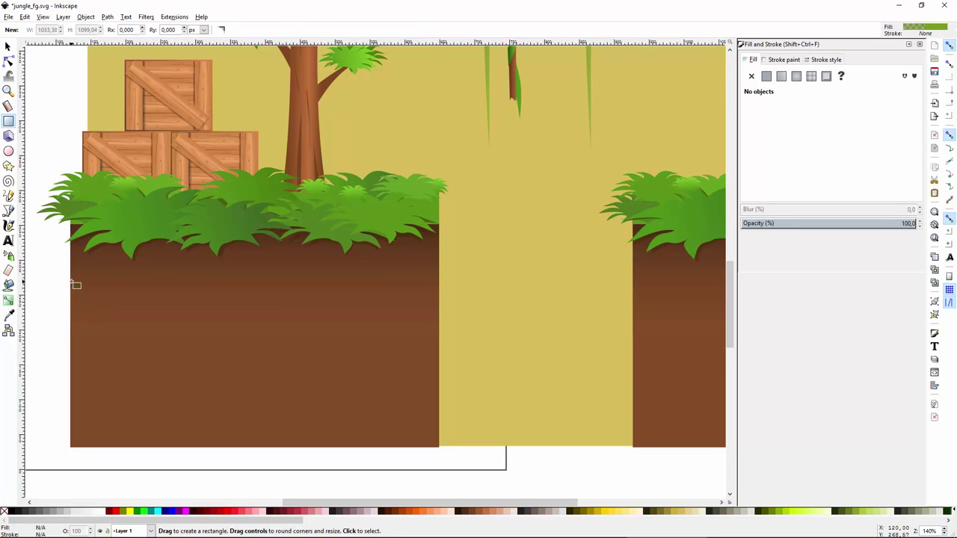
pyautogui.moveTo(74, 278)
pyautogui.mouseDown()
pyautogui.moveTo(289, 393)
pyautogui.moveTo(545, 451)
pyautogui.moveTo(706, 448)
pyautogui.mouseUp()
pyautogui.press('s')
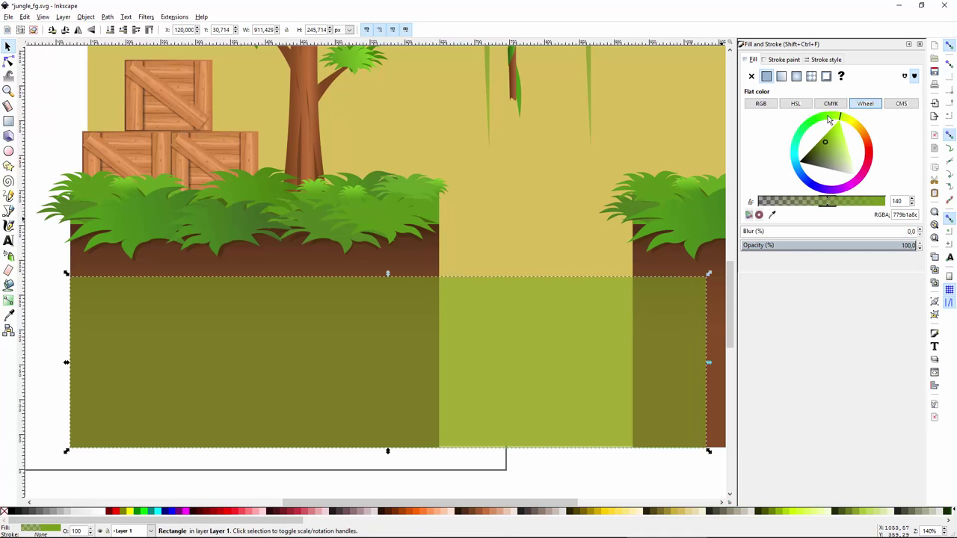
pyautogui.click(804, 181)
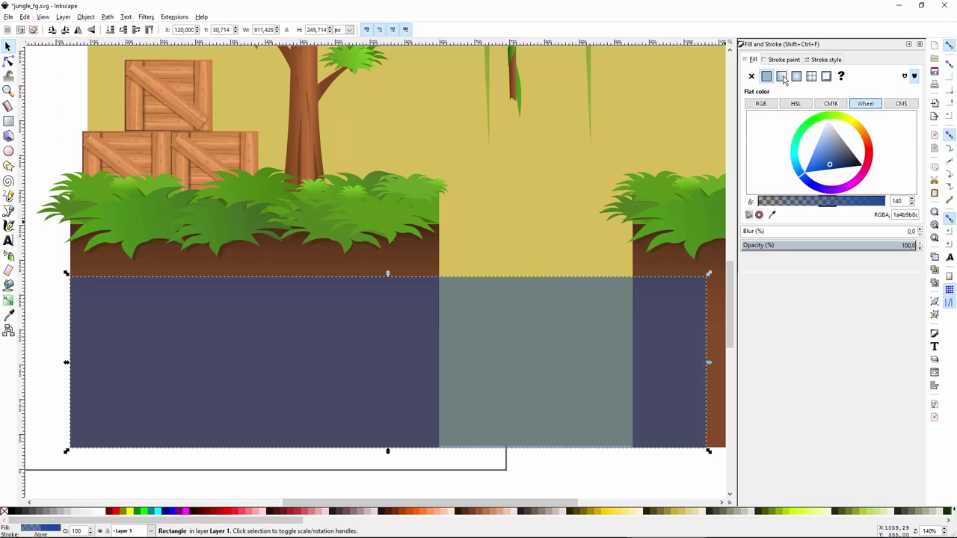
# Give the water rectangle a vertical teal gradient that is fainter at the surface and denser toward the bottom
pyautogui.press('g')
pyautogui.doubleClick(127, 319)
pyautogui.press('d')
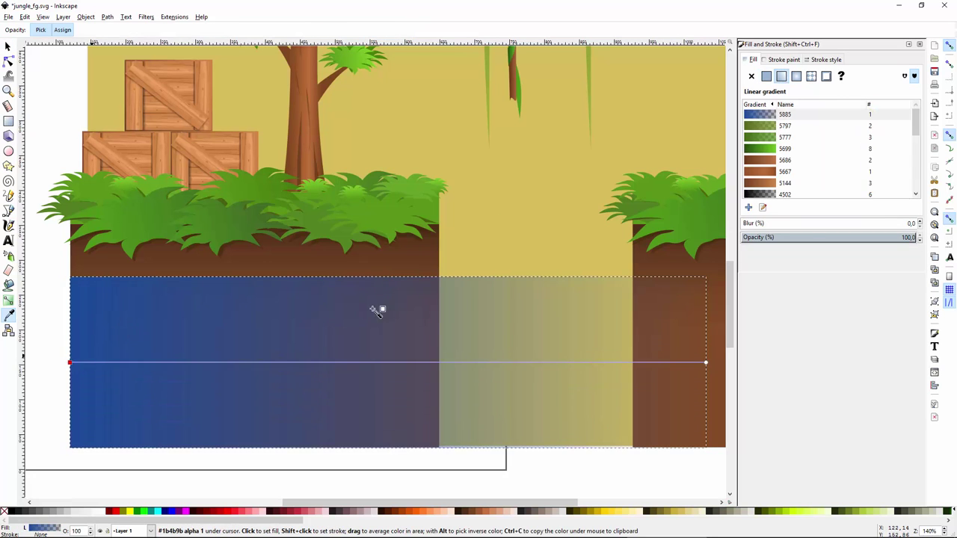
pyautogui.moveTo(70, 363); pyautogui.dragTo(406, 293)
pyautogui.click(796, 202)
pyautogui.moveTo(705, 362); pyautogui.dragTo(398, 430)
pyautogui.click(860, 202)
pyautogui.click(399, 292)
pyautogui.click(794, 153)
pyautogui.click(399, 430)
pyautogui.click(793, 153)
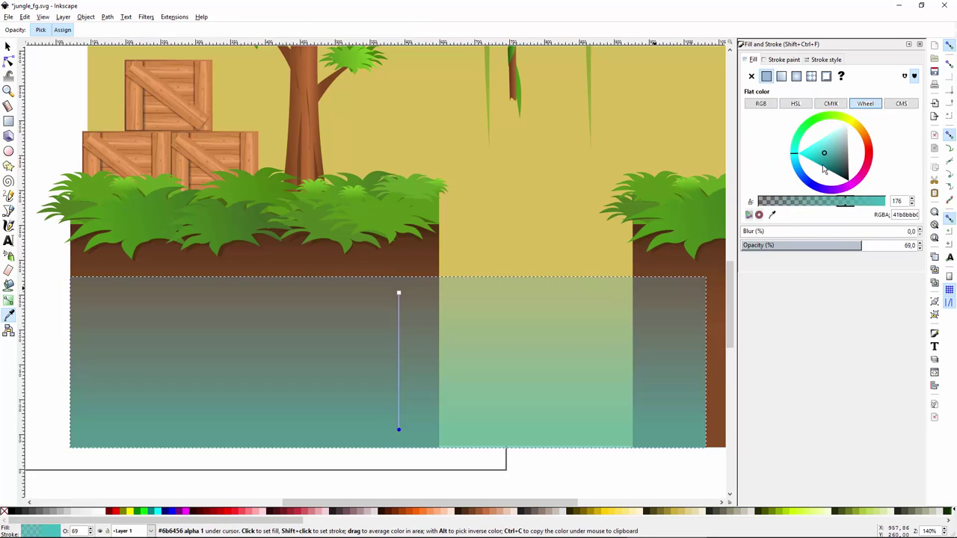
# Shift both gradient colours of the water toward green and widen the rectangle to about 1336 px, ending at the right block's outer edge
pyautogui.press('s')
pyautogui.scroll(-1, 107, 456)
pyautogui.click(395, 398)
pyautogui.click(312, 340)
pyautogui.click(796, 138)
pyautogui.click(313, 438)
pyautogui.click(796, 138)
pyautogui.moveTo(533, 389); pyautogui.dragTo(721, 389)
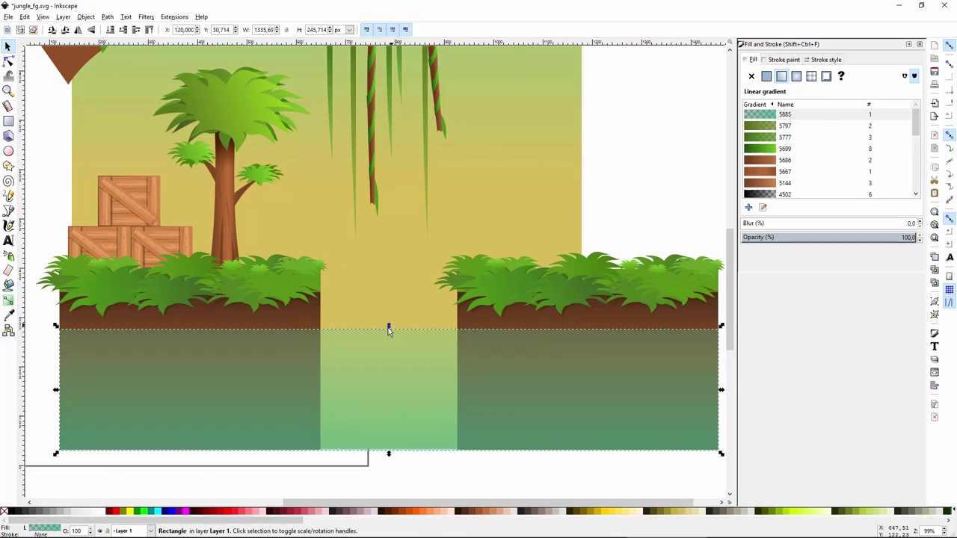
# Lower the water's upper edge slightly and bend it into a gentle wave, dipping on the left and rising on the right
pyautogui.moveTo(389, 329); pyautogui.dragTo(348, 364)
pyautogui.press('n')
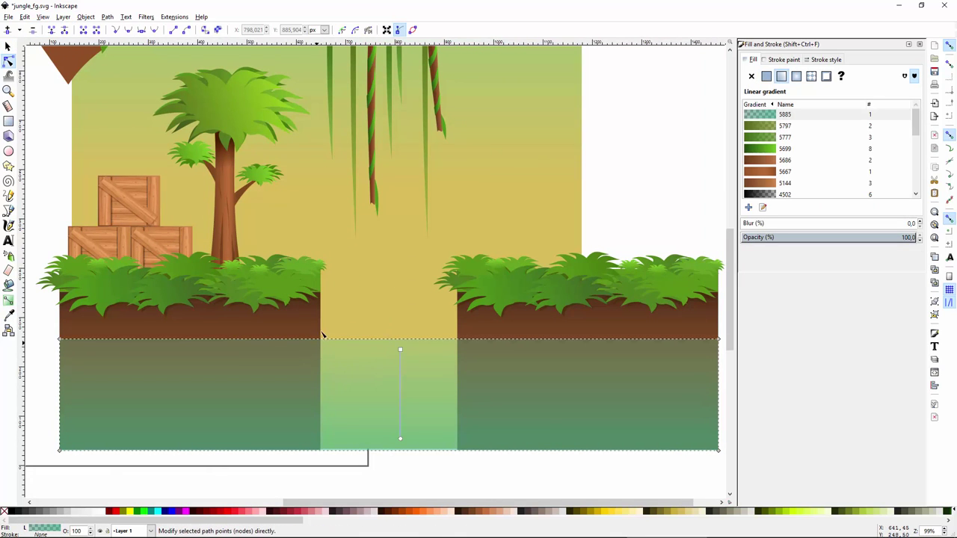
pyautogui.moveTo(304, 340); pyautogui.dragTo(270, 369)
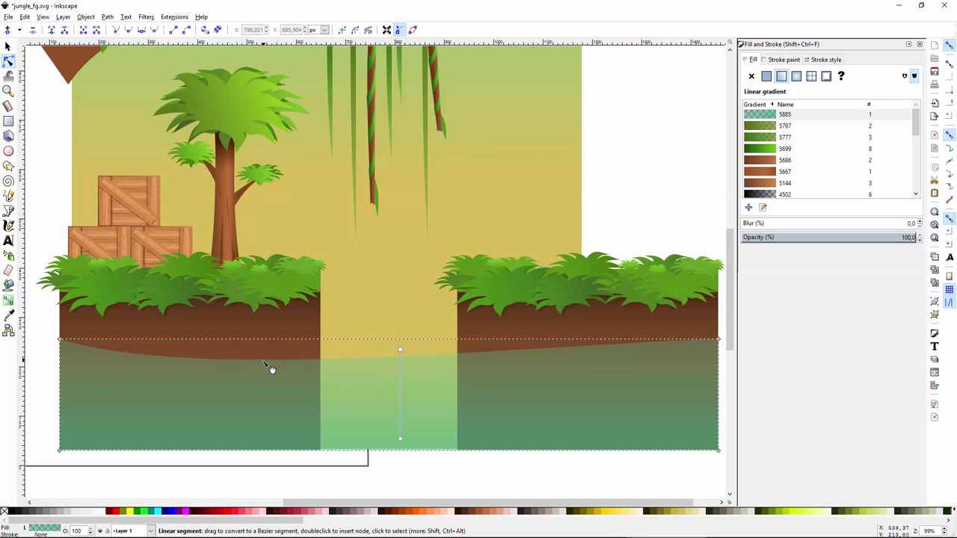
pyautogui.moveTo(514, 345)
pyautogui.mouseDown()
pyautogui.moveTo(521, 359)
pyautogui.moveTo(511, 341)
pyautogui.mouseUp()
pyautogui.moveTo(413, 352); pyautogui.dragTo(421, 354)
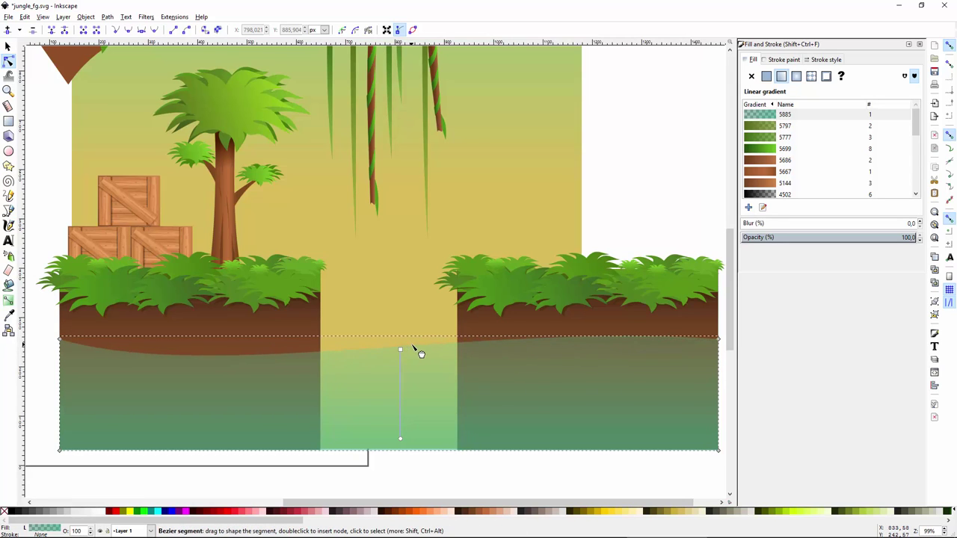
# Duplicate the water shape, bend the copy's surface into a differing wave that overlaps the first, and save the document
pyautogui.press('s')
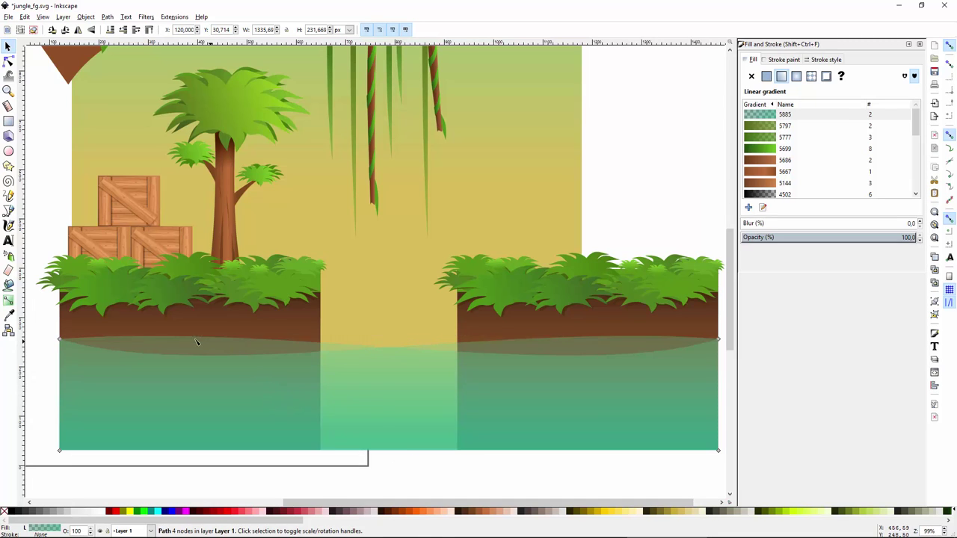
pyautogui.press('n')
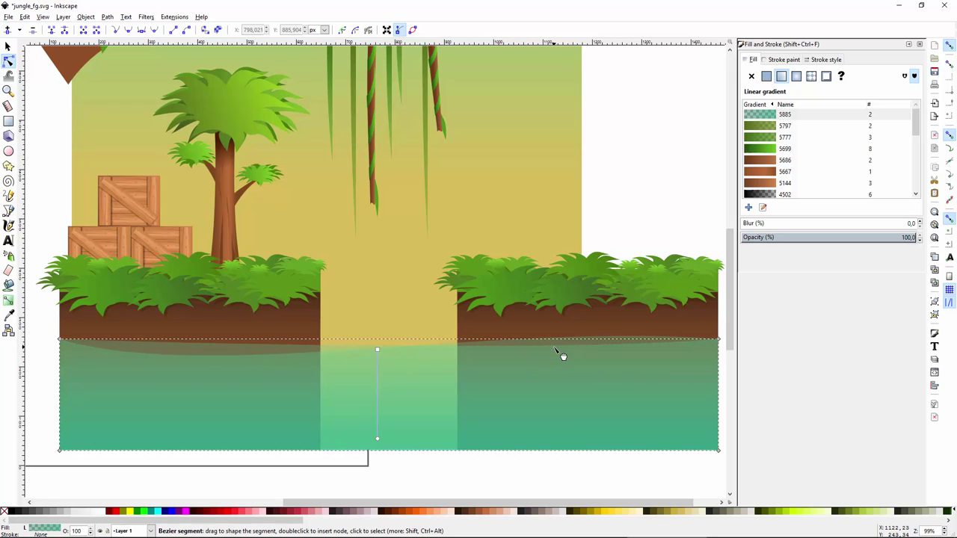
pyautogui.press('s')
pyautogui.click(34, 367)
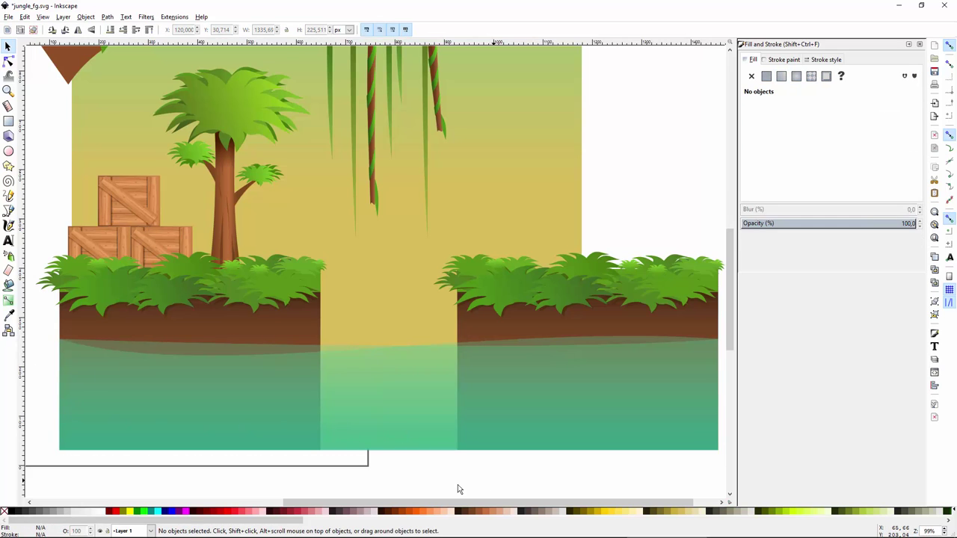
pyautogui.scroll(-2, 408, 436)
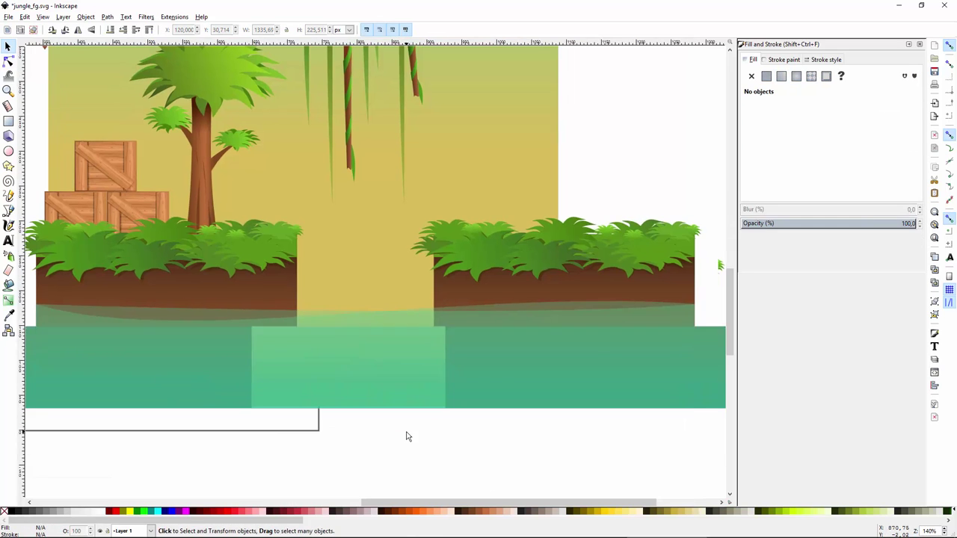
pyautogui.hotkey('ctrl', 's')
# Draw a 75 by 319 px shadow strip along the left block's right edge, fading from brown 482f1d leftward, behind grass and water
pyautogui.scroll(-2, 557, 251)
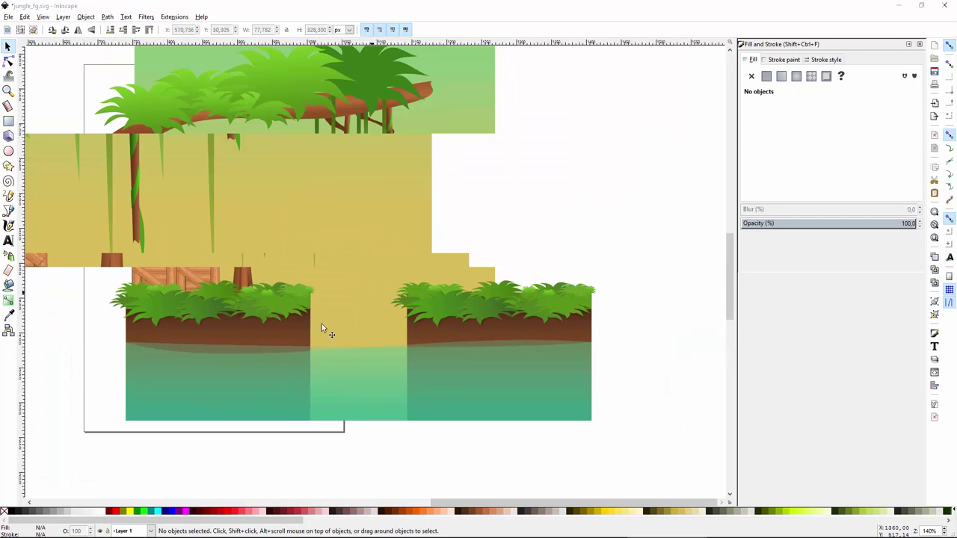
pyautogui.moveTo(191, 414); pyautogui.dragTo(509, 313)
pyautogui.scroll(1, 509, 313)
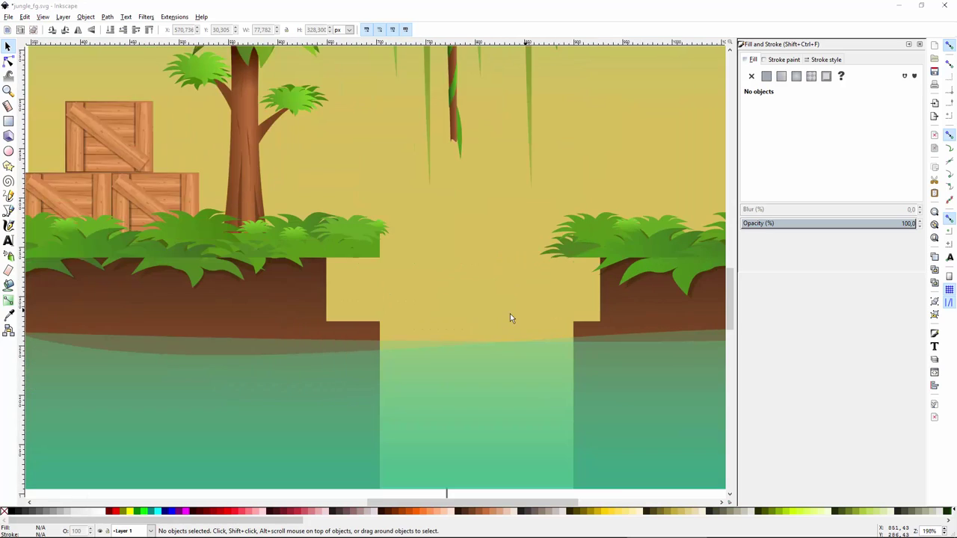
pyautogui.scroll(-1, 257, 366)
pyautogui.moveTo(306, 360); pyautogui.dragTo(453, 321)
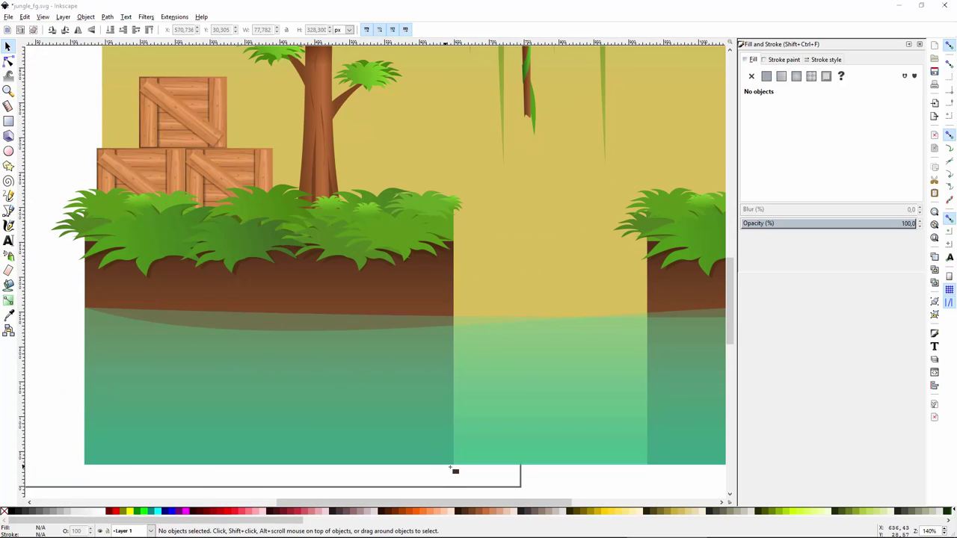
pyautogui.press('r')
pyautogui.moveTo(452, 458); pyautogui.dragTo(404, 245)
pyautogui.press('s')
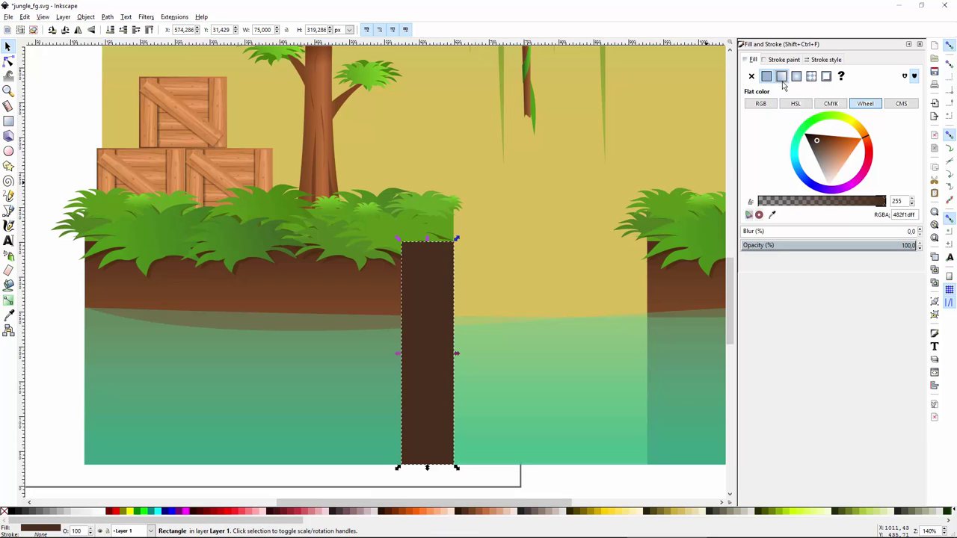
pyautogui.press('h')
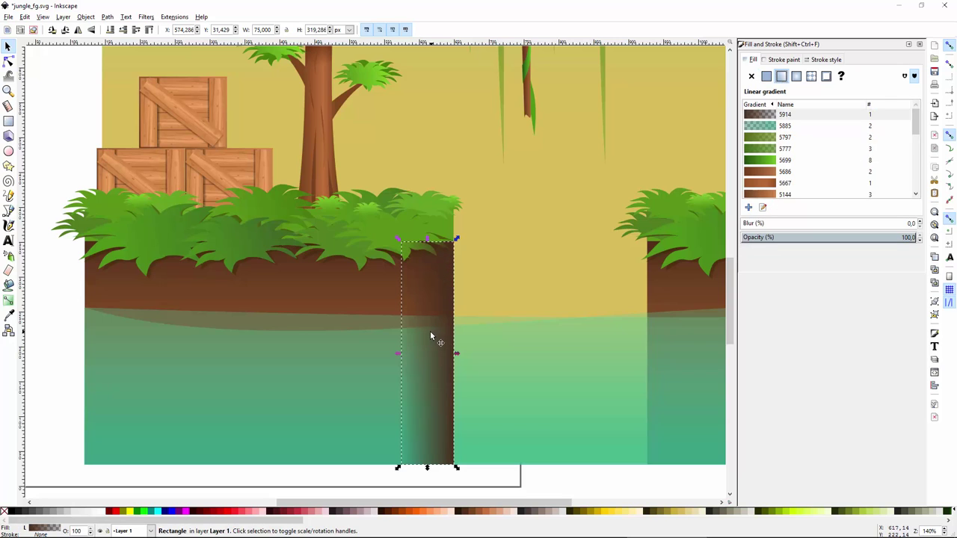
pyautogui.press('pagedown')
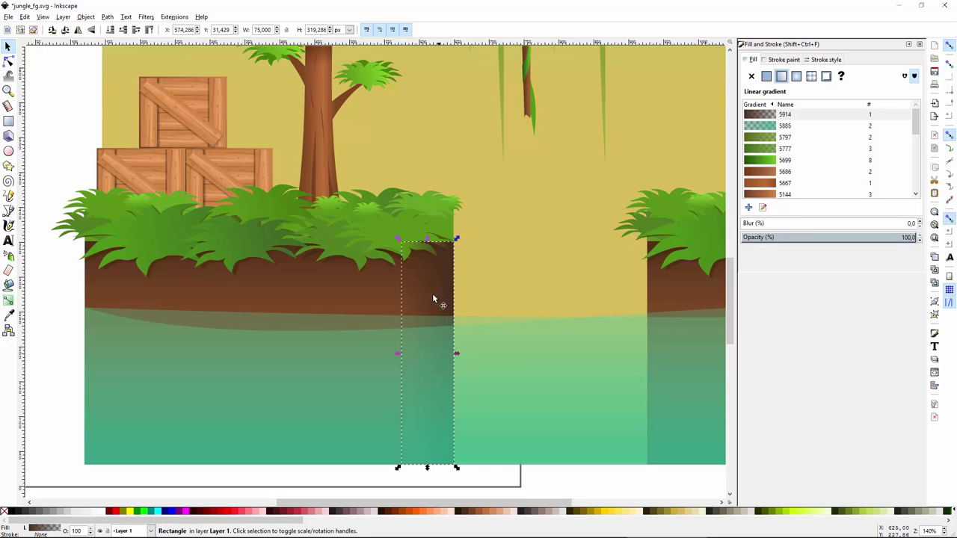
# Add grass tufts overhanging the left block's right edge, with a dark green 406c11 one tucked behind the front tuft
pyautogui.click(78, 332)
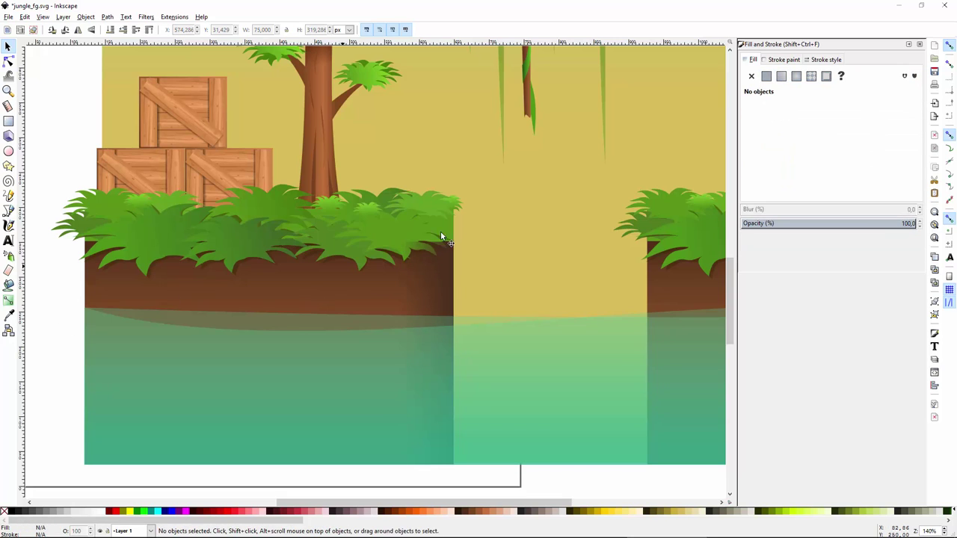
pyautogui.click(394, 234)
pyautogui.moveTo(405, 236); pyautogui.dragTo(456, 212)
pyautogui.click(816, 151)
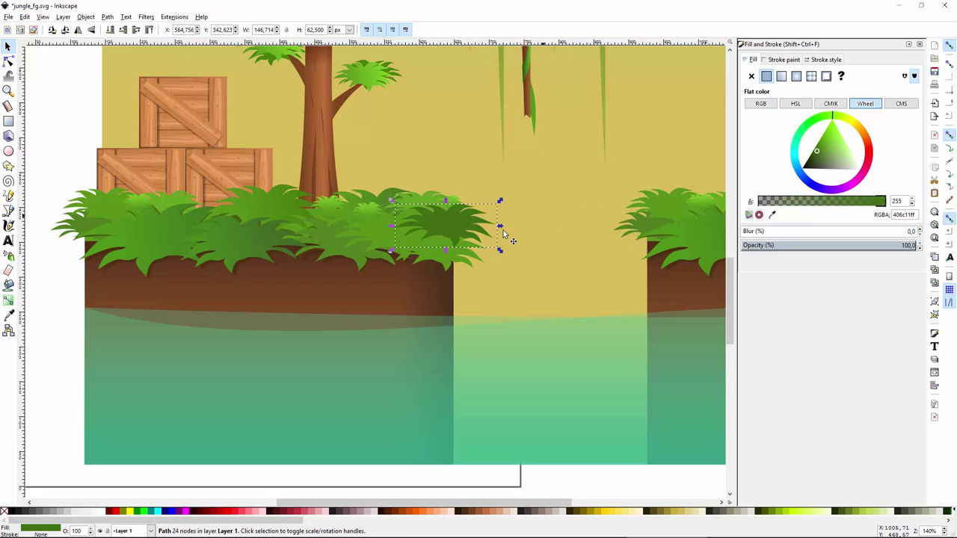
pyautogui.moveTo(469, 223); pyautogui.dragTo(463, 231)
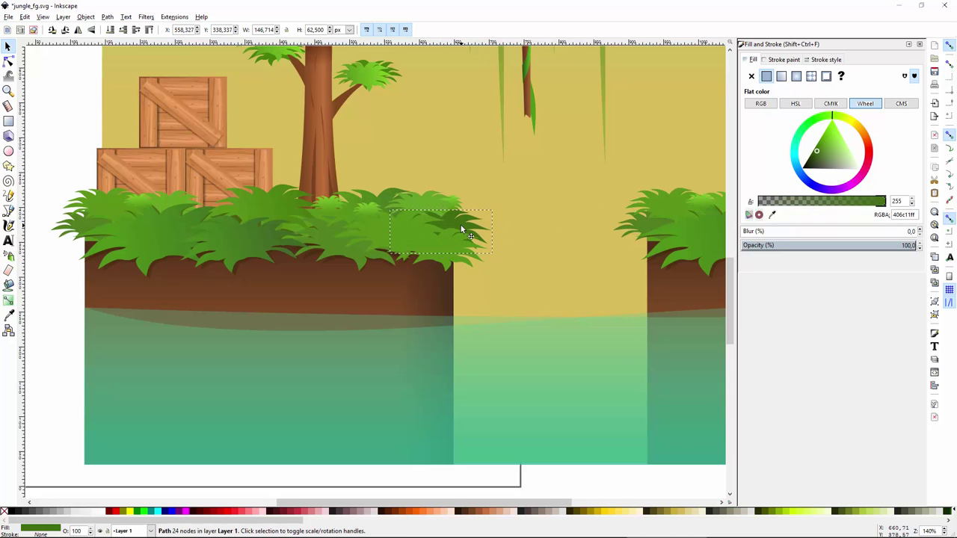
# Duplicate the edge shadow, mirror it onto the right block's left edge and place it behind the grass and water
pyautogui.click(435, 290)
pyautogui.hotkey('ctrl', 'd')
pyautogui.moveTo(258, 278); pyautogui.dragTo(486, 278)
pyautogui.press('pagedown')
# Place a green 4b7c16 grass tuft about 125 by 53 px among the leaves overhanging the right block's left edge
pyautogui.click(476, 187)
pyautogui.moveTo(480, 236); pyautogui.dragTo(478, 218)
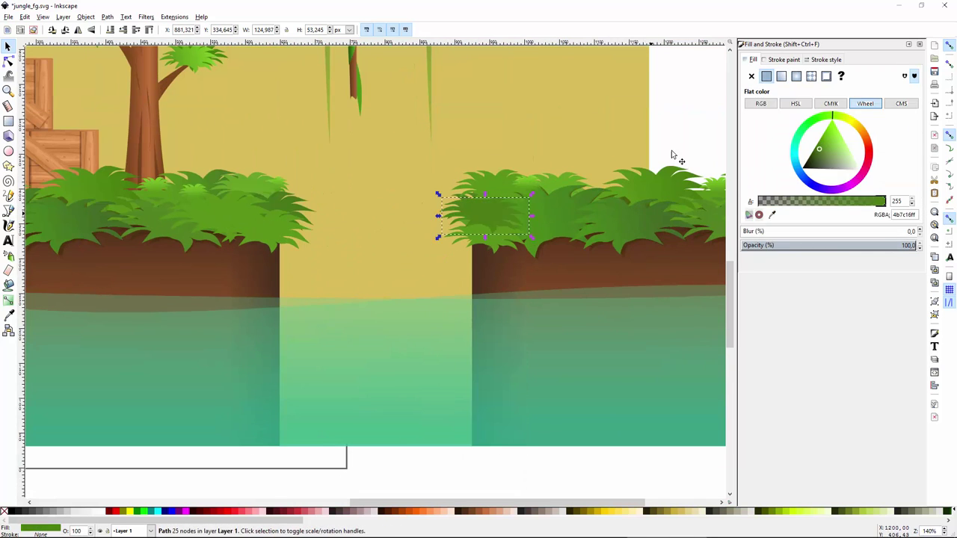
pyautogui.click(579, 306)
# Stretch the gradient background to the right to about 1313 px wide so it spans behind the right ground block
pyautogui.scroll(-1, 579, 300)
pyautogui.click(512, 459)
pyautogui.hscroll(1, 525, 453)
pyautogui.scroll(1, 526, 453)
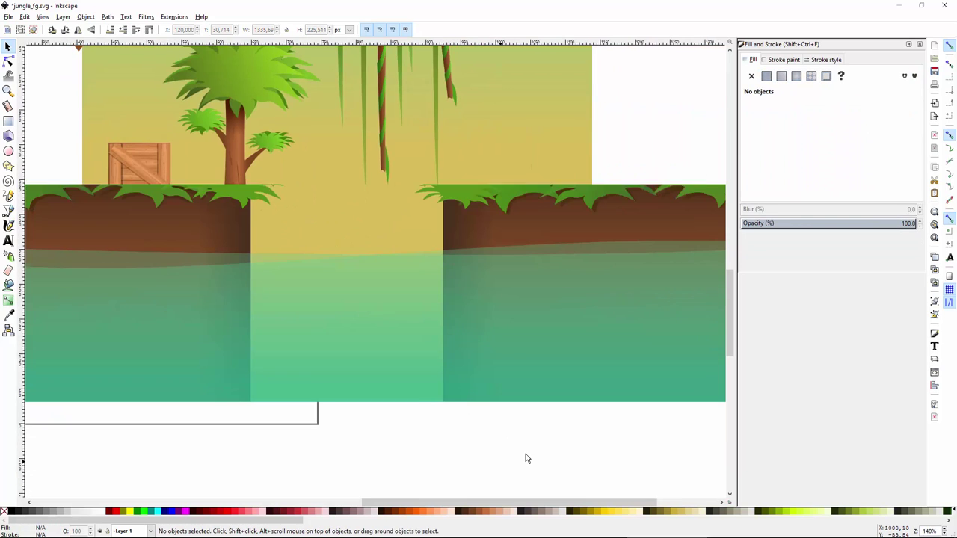
pyautogui.scroll(-2, 243, 326)
pyautogui.click(426, 176)
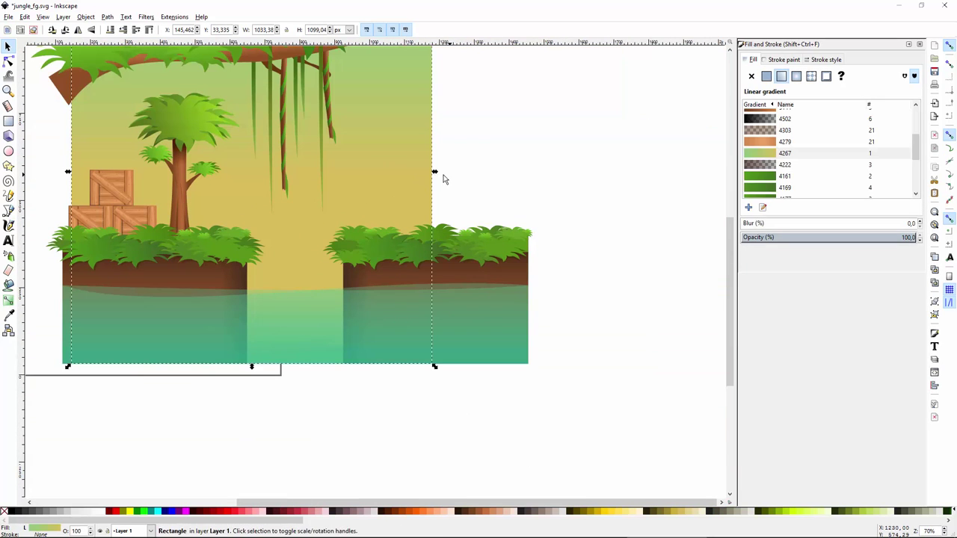
pyautogui.moveTo(434, 171); pyautogui.dragTo(728, 256)
# Enter the small tree's group and place a copy of its trunk, about 150 by 318 px, outside the group beside the left block
pyautogui.scroll(1, 355, 289)
pyautogui.scroll(1, 327, 278)
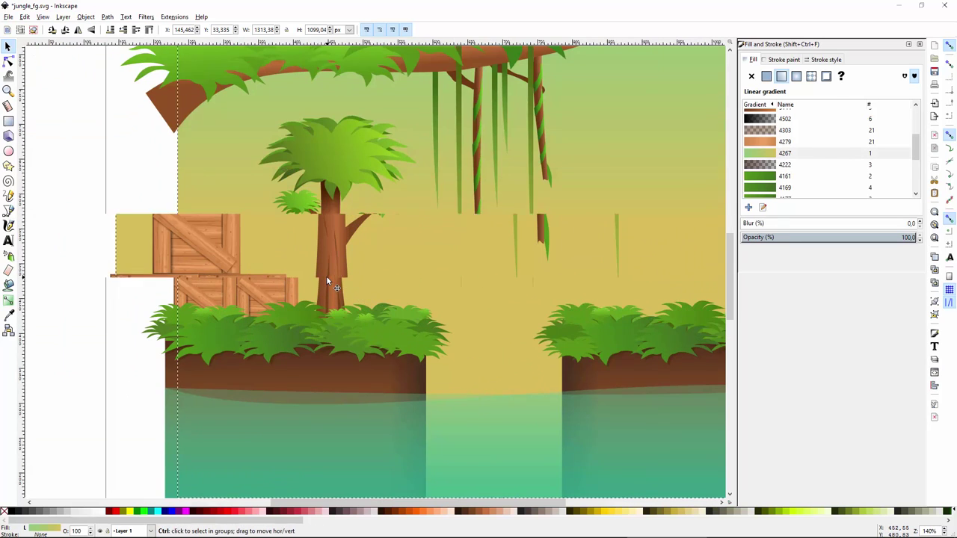
pyautogui.click(321, 283)
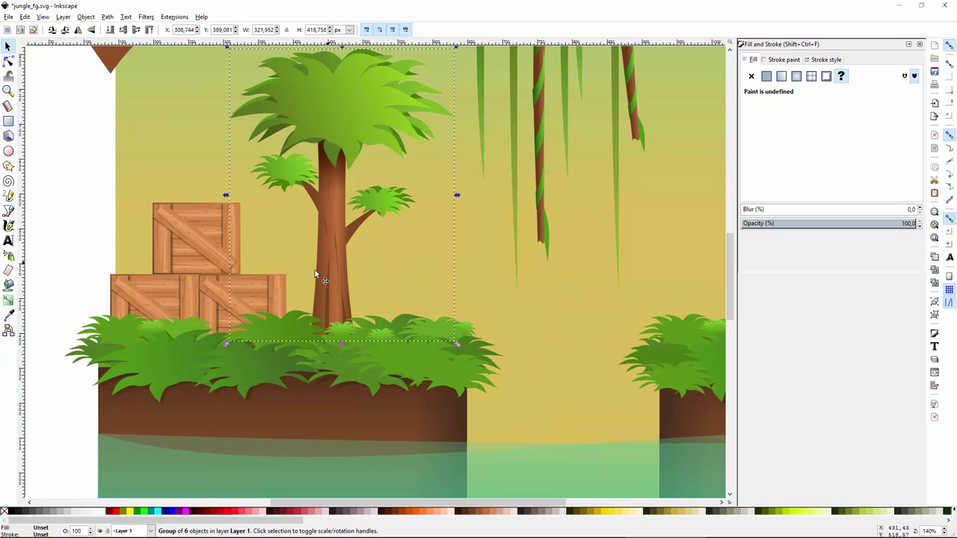
pyautogui.moveTo(318, 269); pyautogui.dragTo(311, 273)
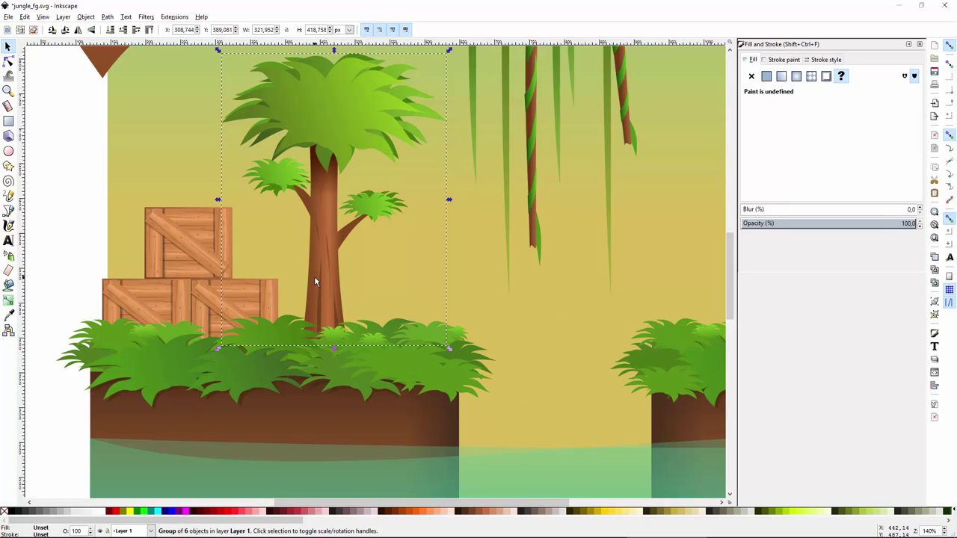
pyautogui.doubleClick(314, 277)
pyautogui.click(314, 277)
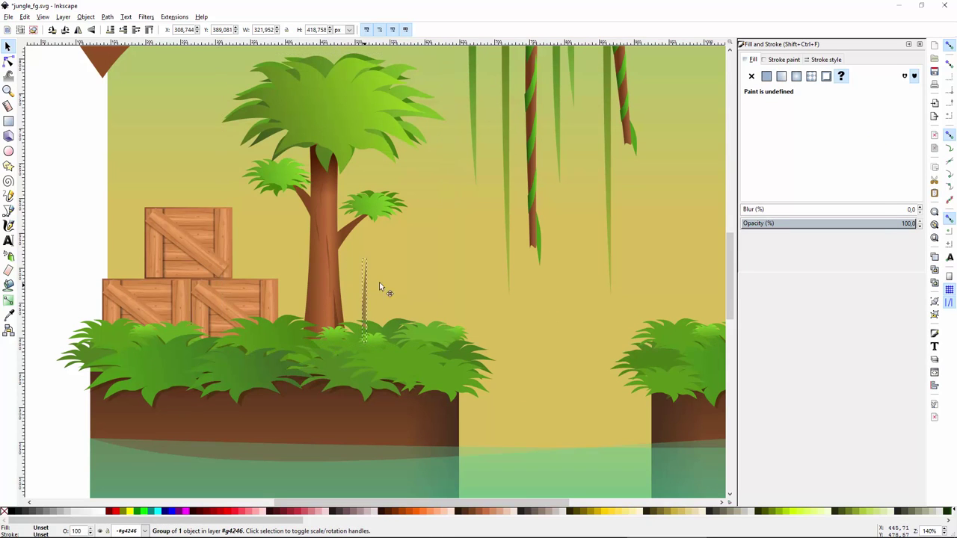
pyautogui.click(323, 285)
pyautogui.hotkey('ctrl', 'a')
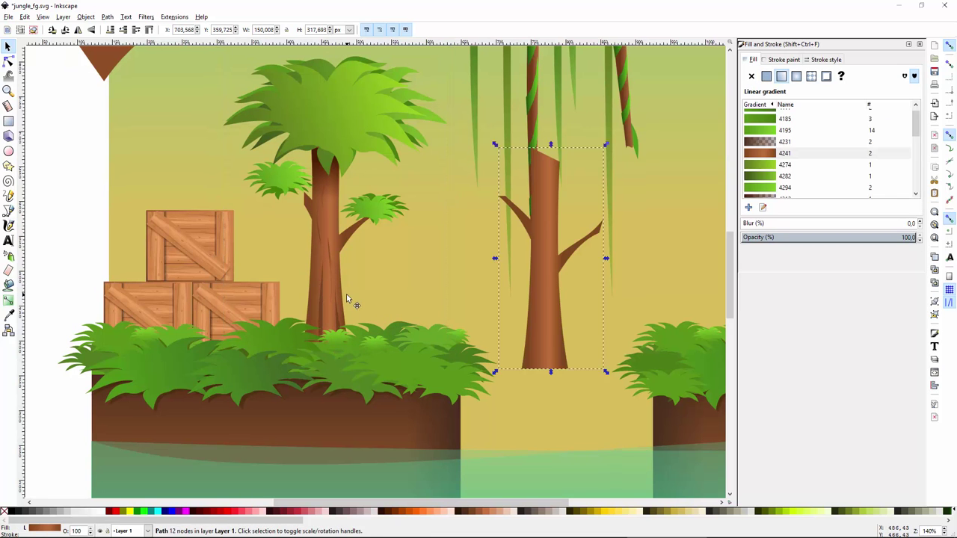
# Place the trunk copy on the grass of the right ground block and enlarge it to about 282 by 556 px
pyautogui.click(313, 297)
pyautogui.moveTo(535, 297); pyautogui.dragTo(575, 253)
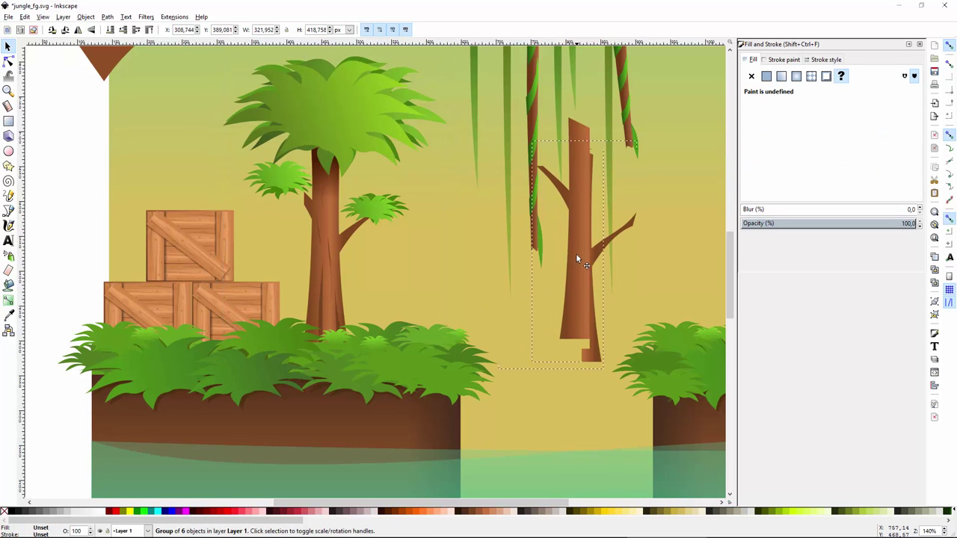
pyautogui.hscroll(5, 491, 273)
pyautogui.moveTo(430, 303); pyautogui.dragTo(547, 309)
pyautogui.press('-')
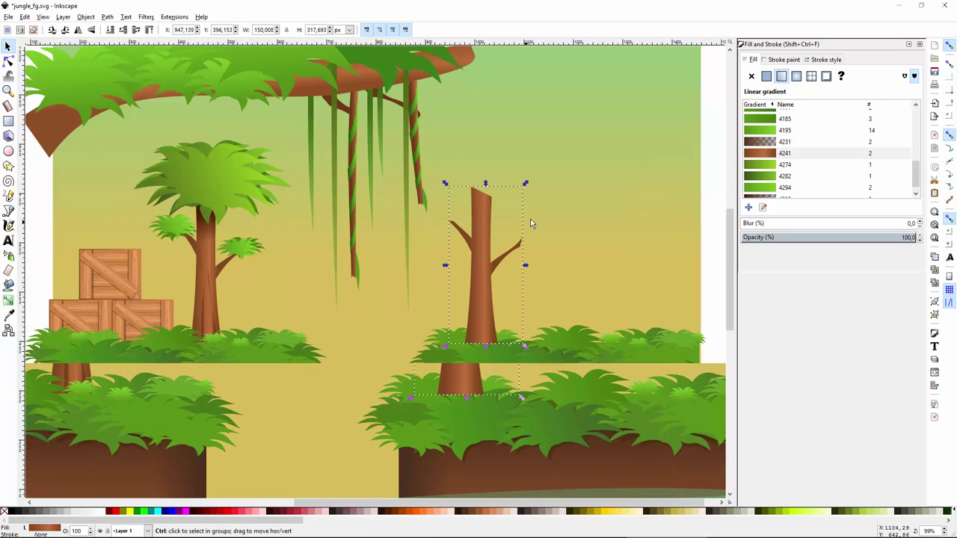
pyautogui.moveTo(525, 184); pyautogui.dragTo(627, 67)
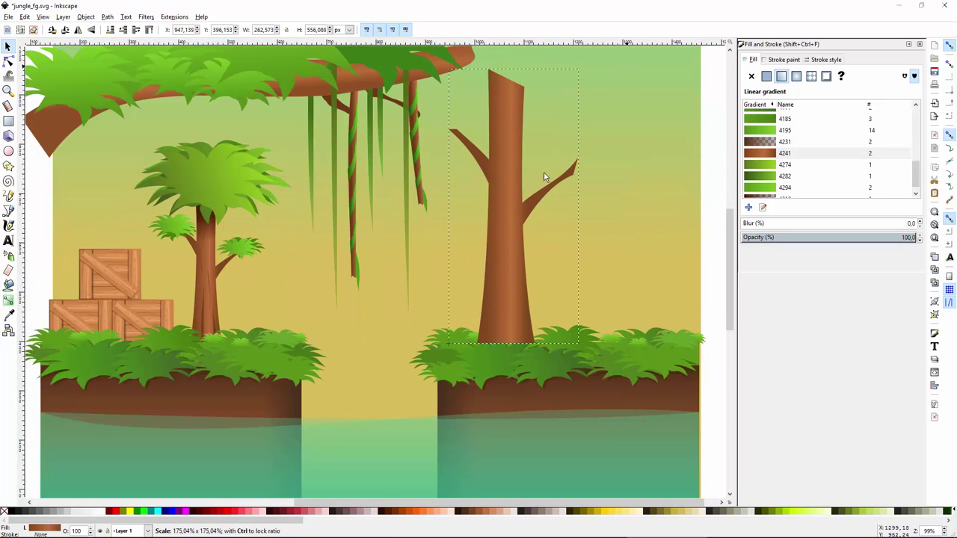
pyautogui.click(503, 284)
pyautogui.moveTo(503, 283); pyautogui.dragTo(462, 254)
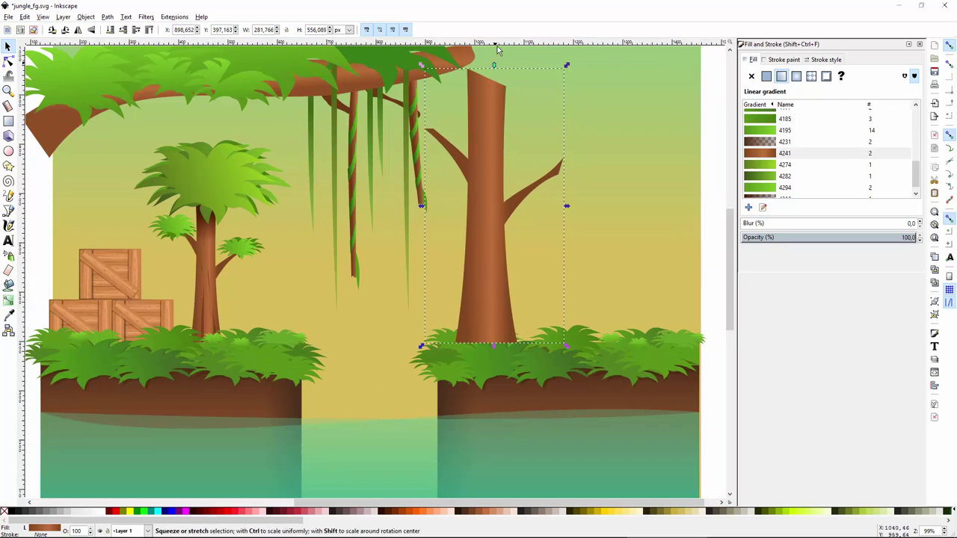
# Copy the dark bark streaks from the small tree's trunk onto the large trunk and group them together
pyautogui.press('+')
pyautogui.click(105, 288)
pyautogui.hotkey('ctrl', 'c')
pyautogui.doubleClick(521, 284)
pyautogui.hotkey('ctrl', 'v')
pyautogui.moveTo(525, 243); pyautogui.dragTo(545, 54)
pyautogui.click(374, 345)
pyautogui.press('-')
# Duplicate the large trunk group and place the copy on the left ground block, behind the small tree
pyautogui.click(498, 339)
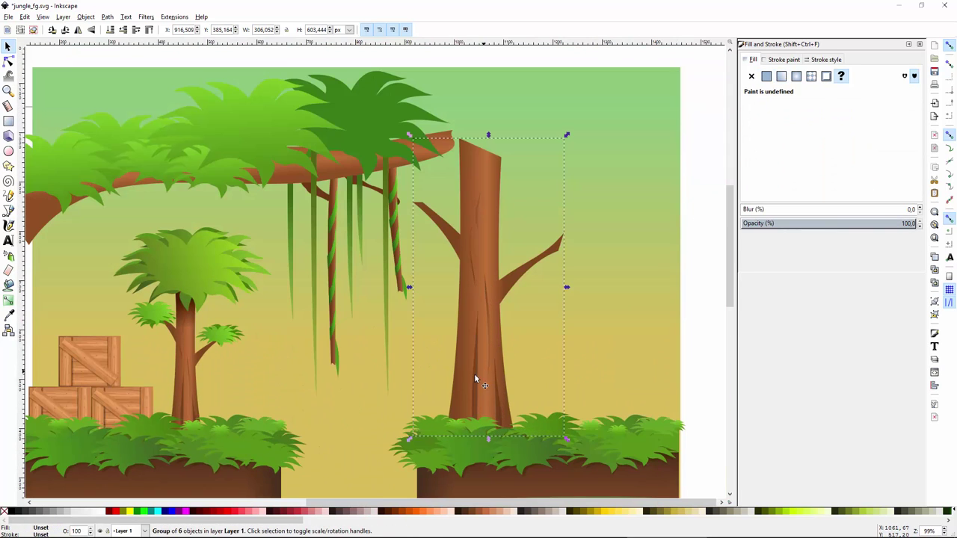
pyautogui.moveTo(473, 379); pyautogui.dragTo(344, 358)
pyautogui.hotkey('ctrl', 'd')
pyautogui.press('+')
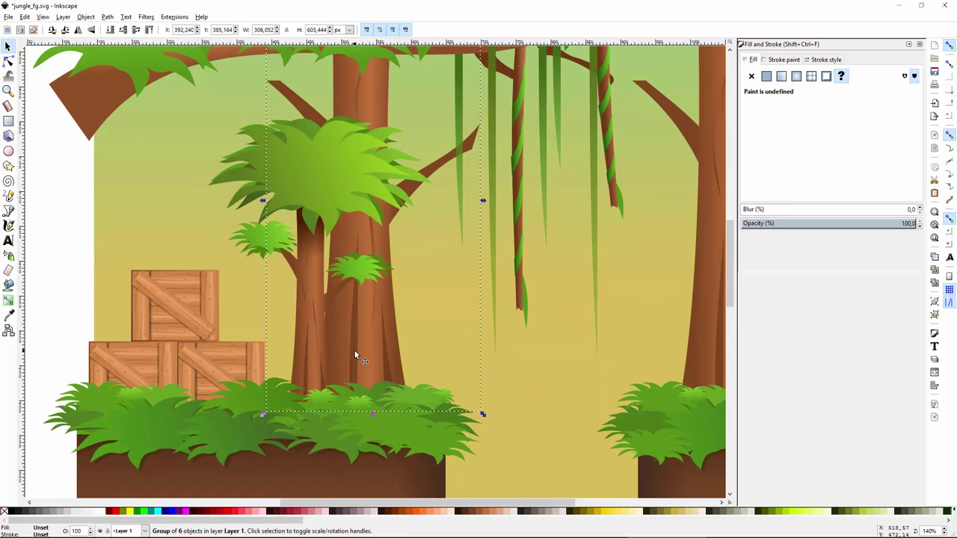
pyautogui.moveTo(359, 356); pyautogui.dragTo(378, 358)
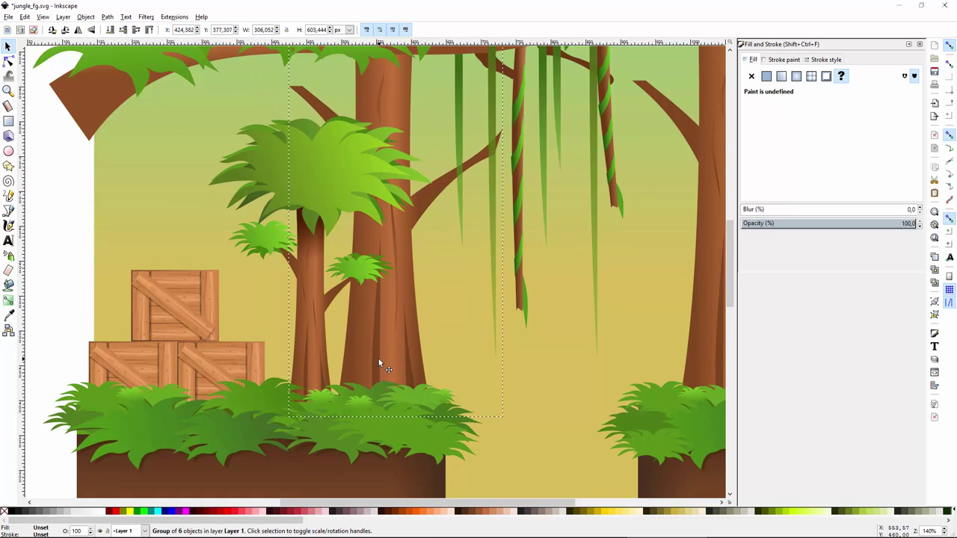
# Move the right ground block and its trunk away from the left block, widening the gap, and stretch the water to about 1599 px wide
pyautogui.click(569, 405)
pyautogui.moveTo(594, 404); pyautogui.dragTo(417, 355)
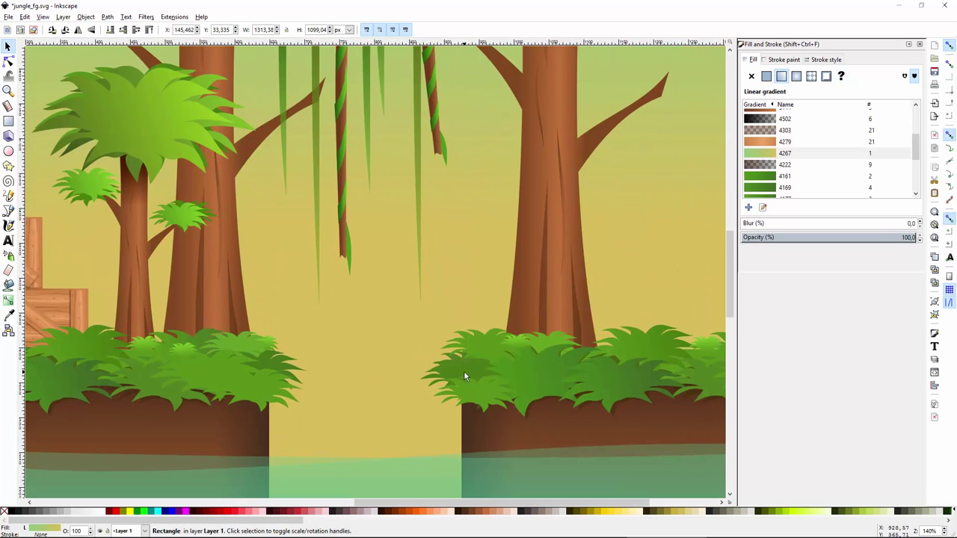
pyautogui.scroll(-1, 465, 371)
pyautogui.scroll(-1, 396, 318)
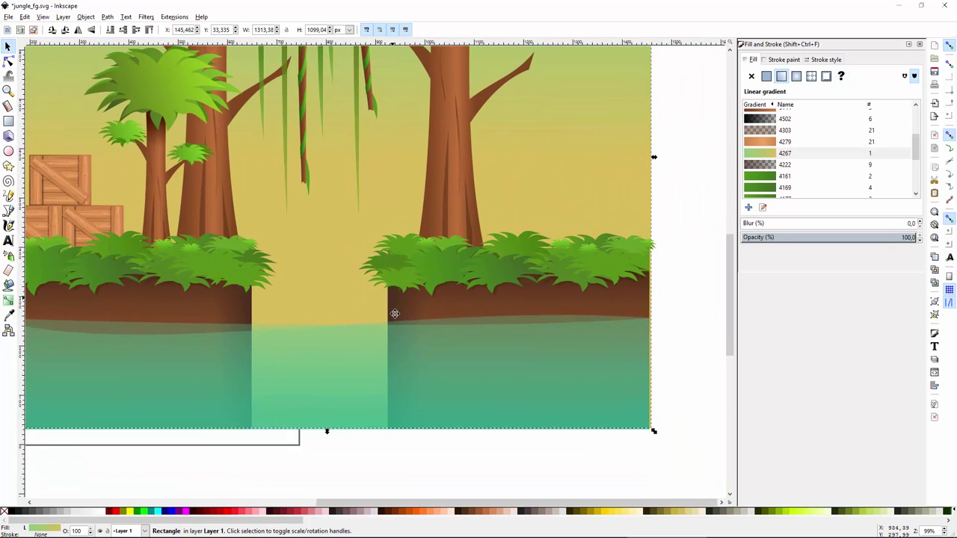
pyautogui.click(522, 451)
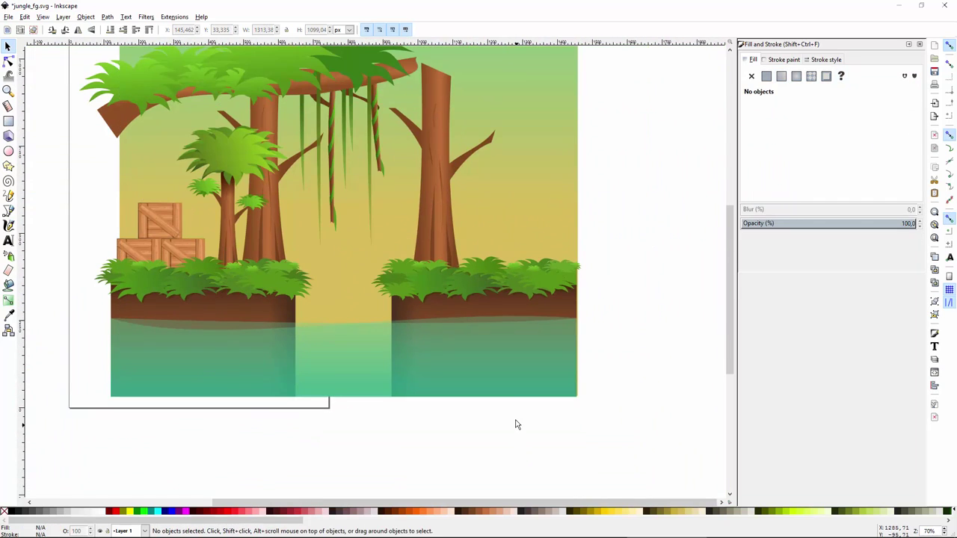
pyautogui.scroll(1, 540, 420)
pyautogui.moveTo(652, 453); pyautogui.dragTo(328, 199)
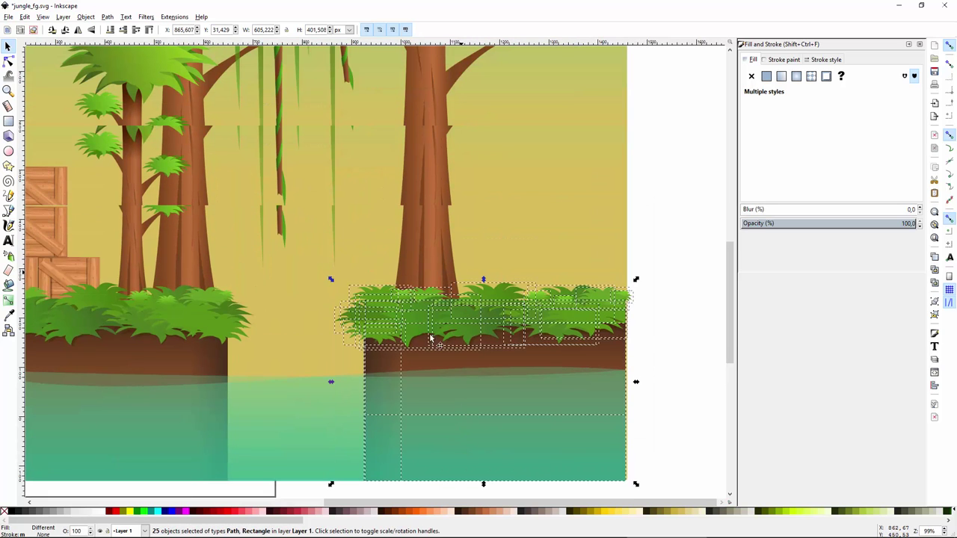
pyautogui.moveTo(328, 275); pyautogui.dragTo(548, 269)
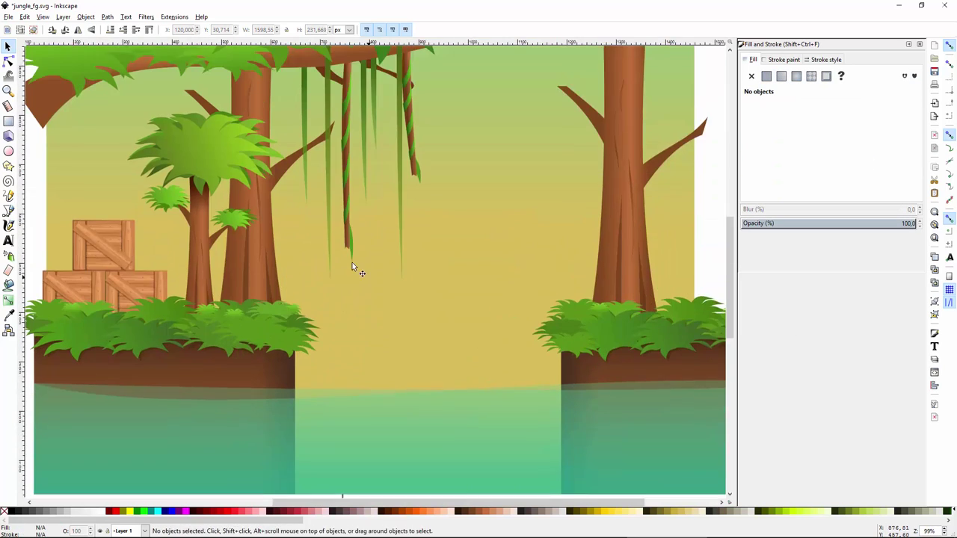
# Draw a brown rectangle between the two large trunks and bend it into a sagging bridge rope, with a darker second rope below
pyautogui.scroll(1, 352, 266)
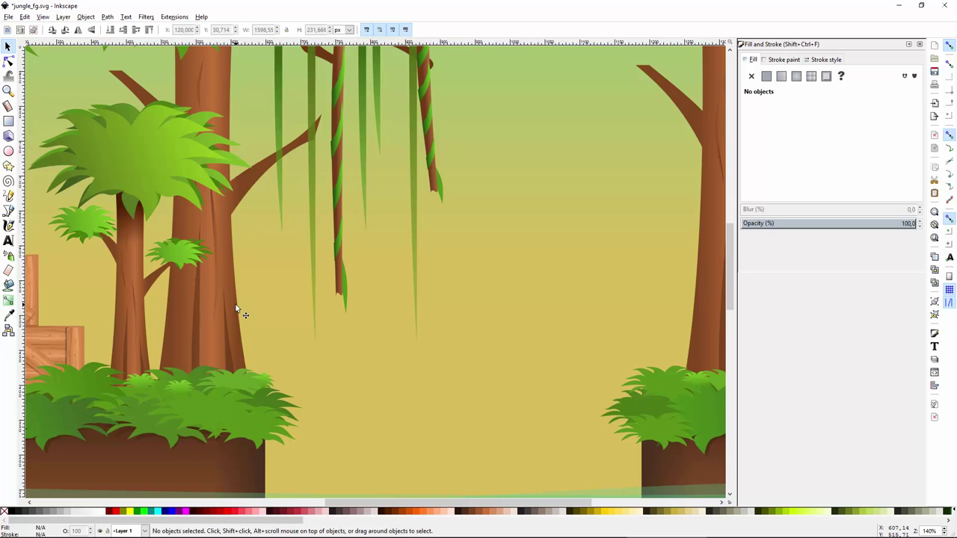
pyautogui.press('r')
pyautogui.moveTo(230, 285); pyautogui.dragTo(699, 298)
pyautogui.hotkey('ctrl', 'shift', 'c')
pyautogui.press('n')
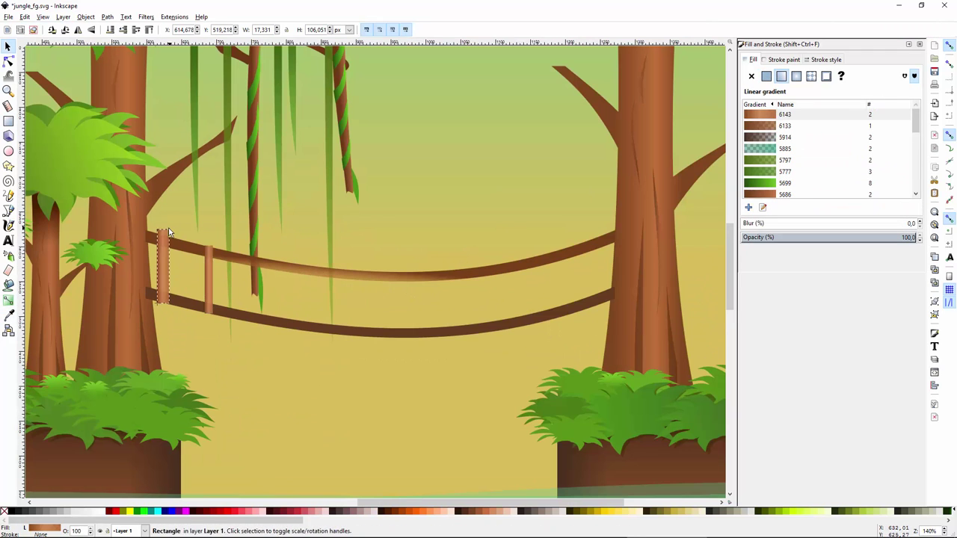
# Duplicate the vertical wooden post along the two ropes to complete the bridge across the gap
pyautogui.click(205, 279)
pyautogui.moveTo(205, 278); pyautogui.dragTo(324, 309)
pyautogui.hotkey('ctrl', 'd')
pyautogui.hotkey('ctrl', 'd')
pyautogui.moveTo(321, 309); pyautogui.dragTo(569, 297)
pyautogui.hotkey('ctrl', 'd')
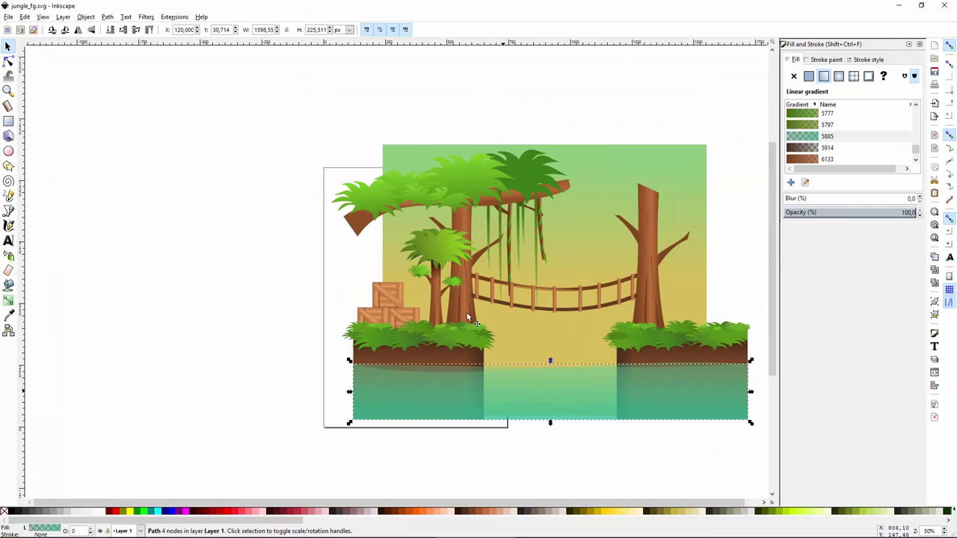
# Draw a brown platform rectangle about 117 by 21 px across the left large trunk at bridge level and give it a linear gradient
pyautogui.scroll(3, 466, 313)
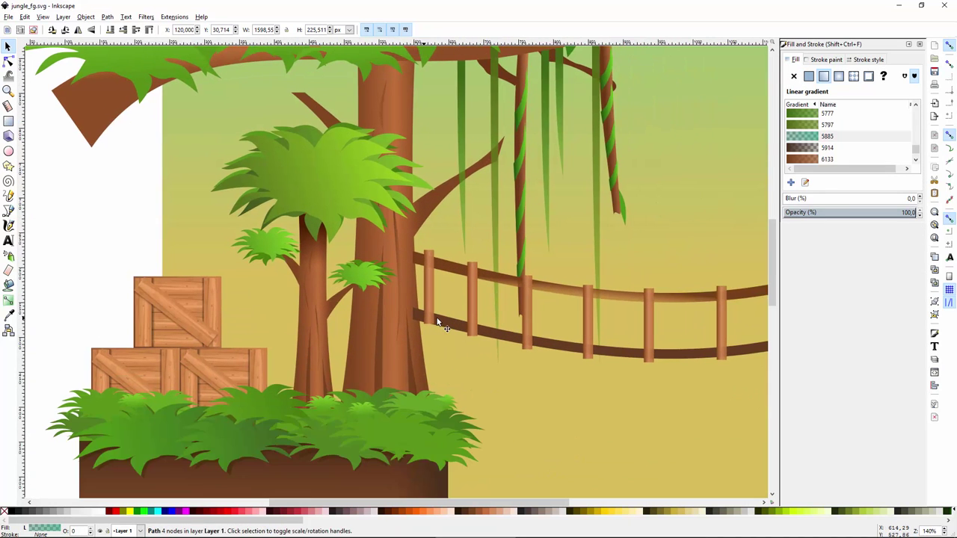
pyautogui.scroll(2, 374, 296)
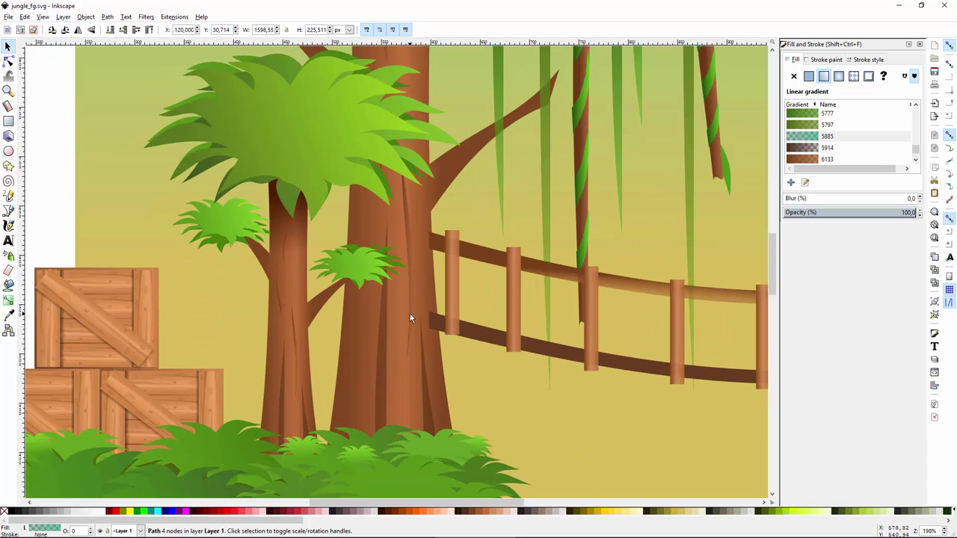
pyautogui.press('r')
pyautogui.moveTo(445, 314); pyautogui.dragTo(329, 335)
pyautogui.press('s')
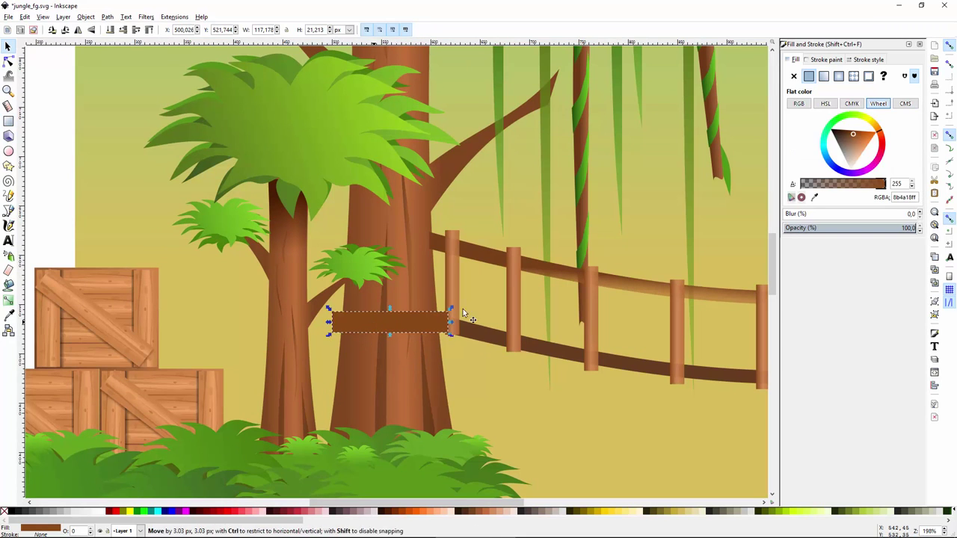
pyautogui.click(823, 77)
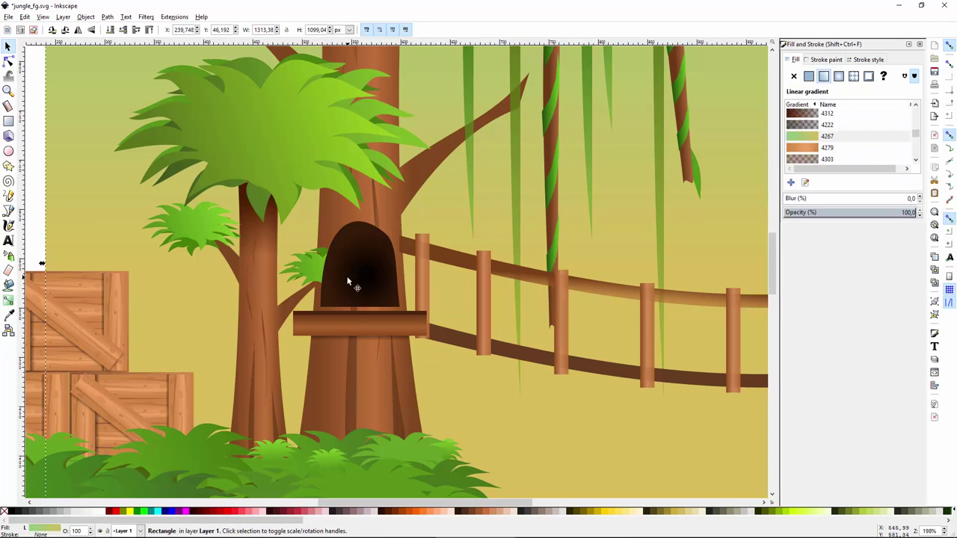
# Stretch the gradient background to about 1593 px wide so it spans both ground blocks
pyautogui.moveTo(361, 315); pyautogui.dragTo(361, 322)
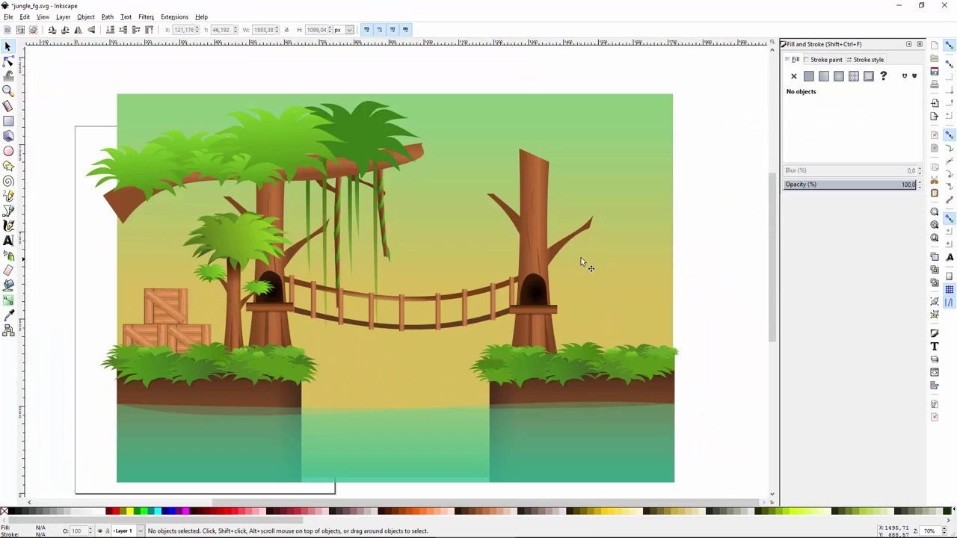
pyautogui.scroll(1, 347, 127)
pyautogui.scroll(-1, 397, 152)
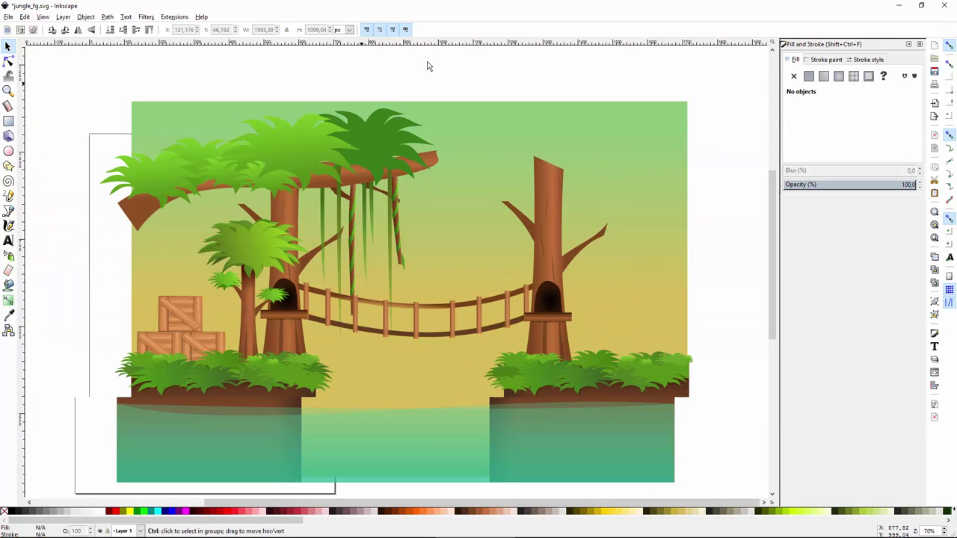
# Duplicate the branch with its leaf clusters, mirror the copy horizontally and place it over the right large trunk
pyautogui.moveTo(473, 63); pyautogui.dragTo(130, 213)
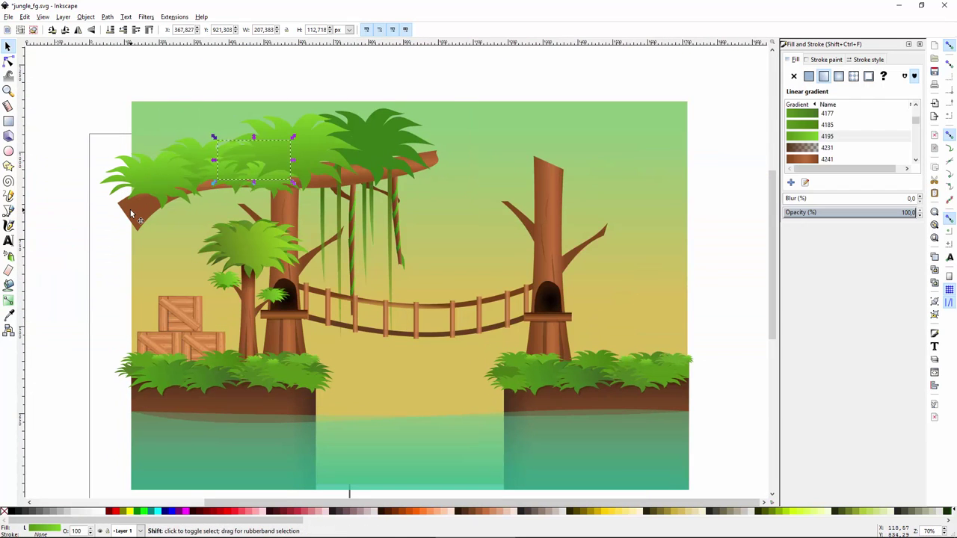
pyautogui.keyDown('shift'); pyautogui.click(130, 213); pyautogui.keyUp('shift')
pyautogui.keyDown('shift'); pyautogui.click(327, 137); pyautogui.keyUp('shift')
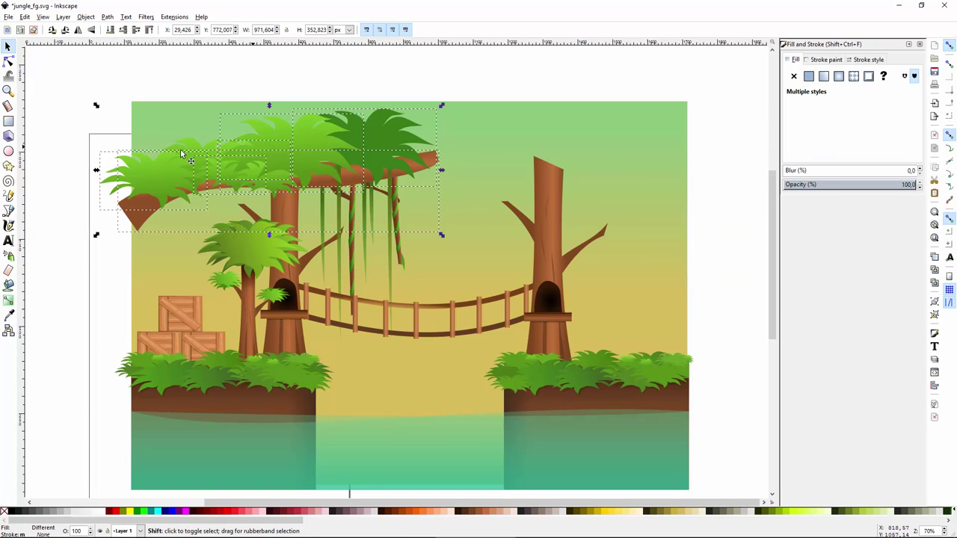
pyautogui.moveTo(183, 167); pyautogui.dragTo(474, 160)
pyautogui.press('h')
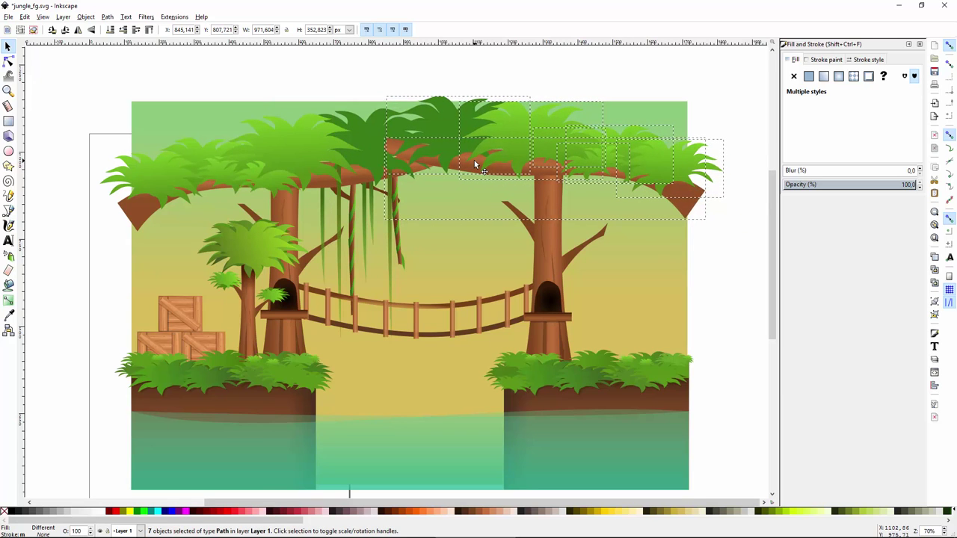
pyautogui.click(716, 241)
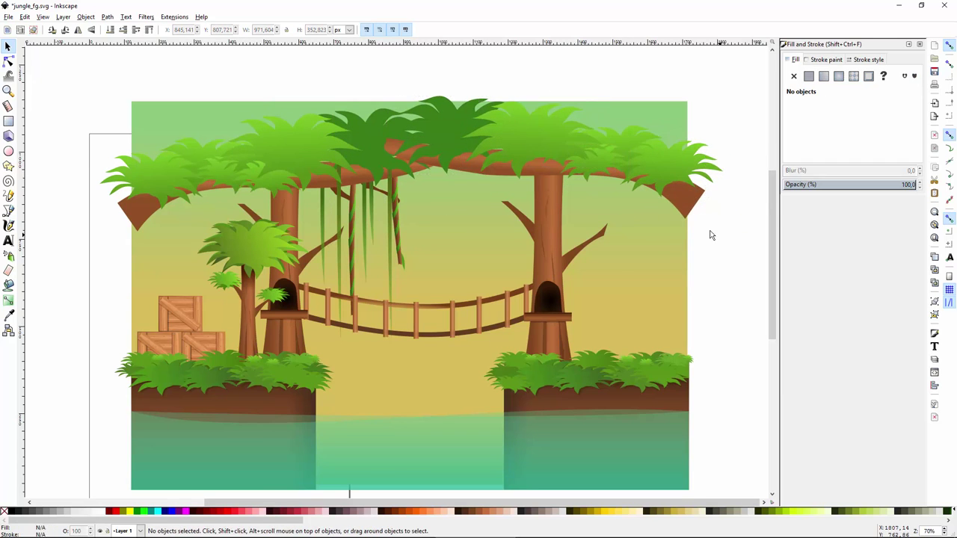
# Pull the lower corner node at the cut end of the mirrored branch slightly outward to reshape it
pyautogui.click(707, 224)
pyautogui.press('n')
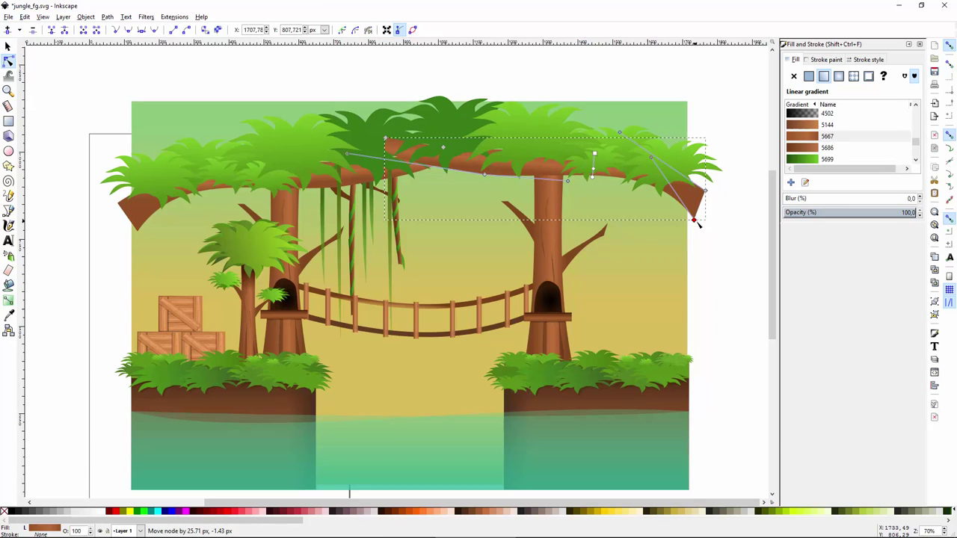
pyautogui.press('s')
pyautogui.click(746, 272)
# Change the fill of the mirrored branch's dark leaf cluster to green 438b21
pyautogui.click(461, 145)
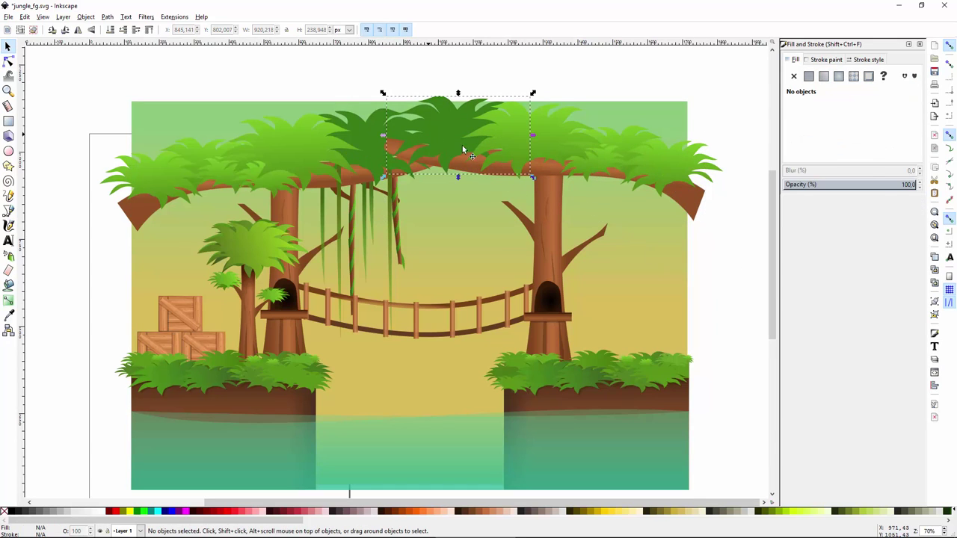
pyautogui.click(843, 145)
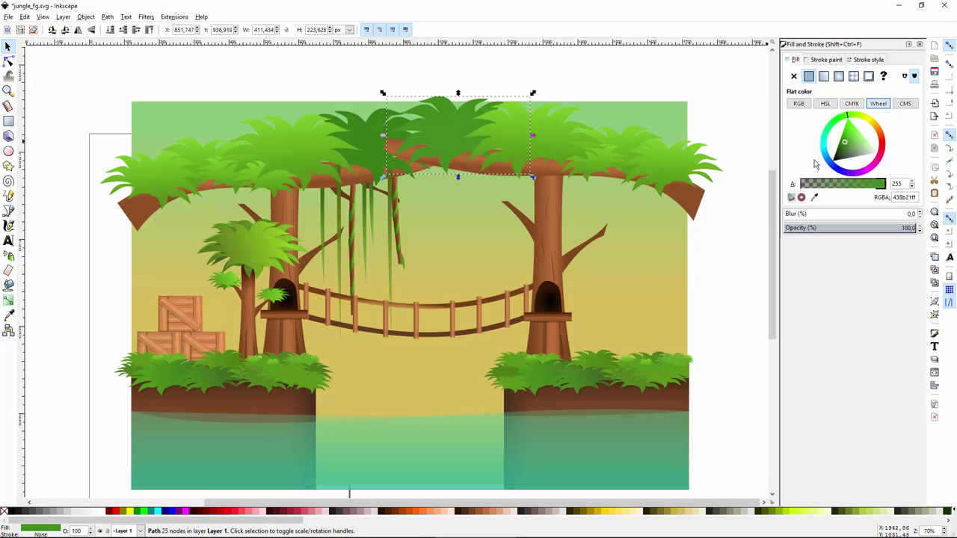
pyautogui.click(745, 288)
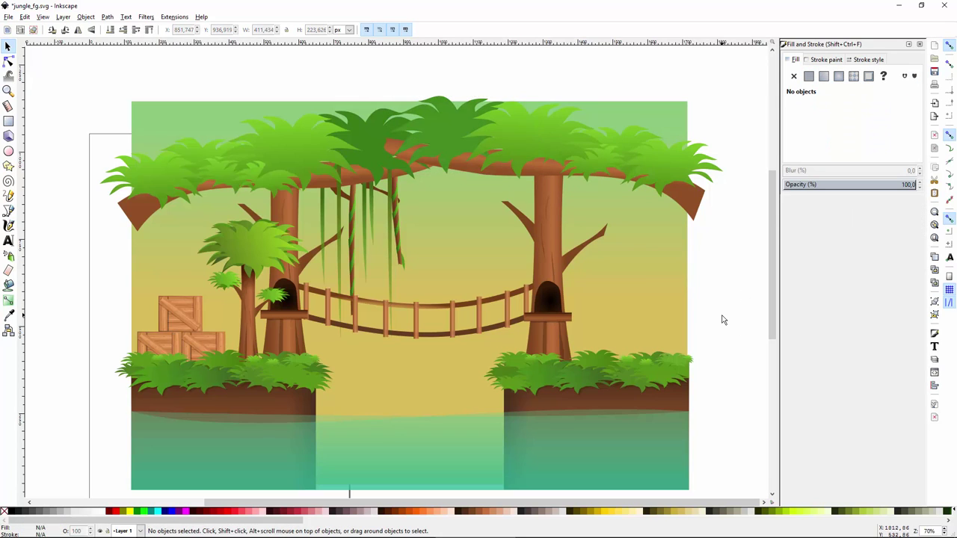
pyautogui.moveTo(696, 357); pyautogui.dragTo(713, 343)
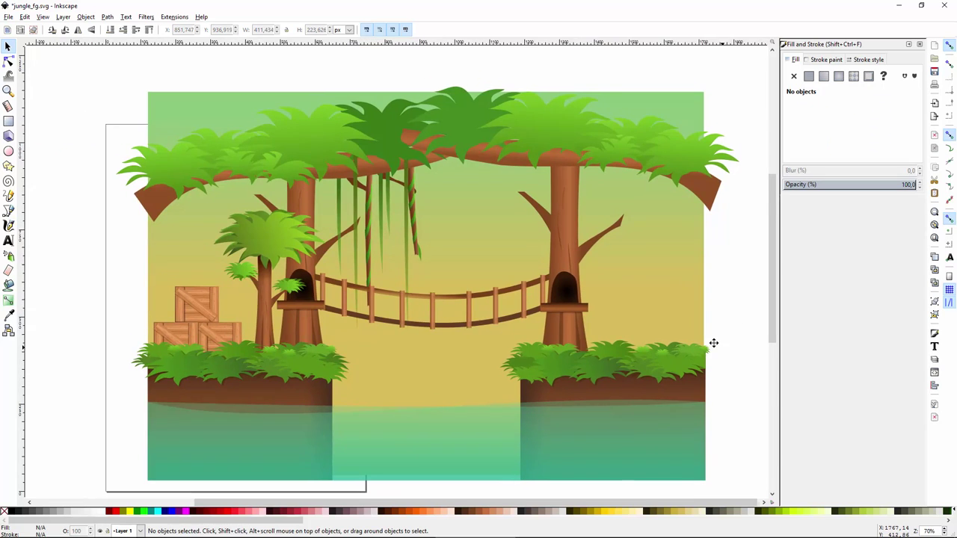
# Examine the assembled jungle scene up close and as a whole, from the crates and grassy ground to the rope bridge, vines and canopy
pyautogui.scroll(1, 713, 344)
pyautogui.scroll(-1, 654, 338)
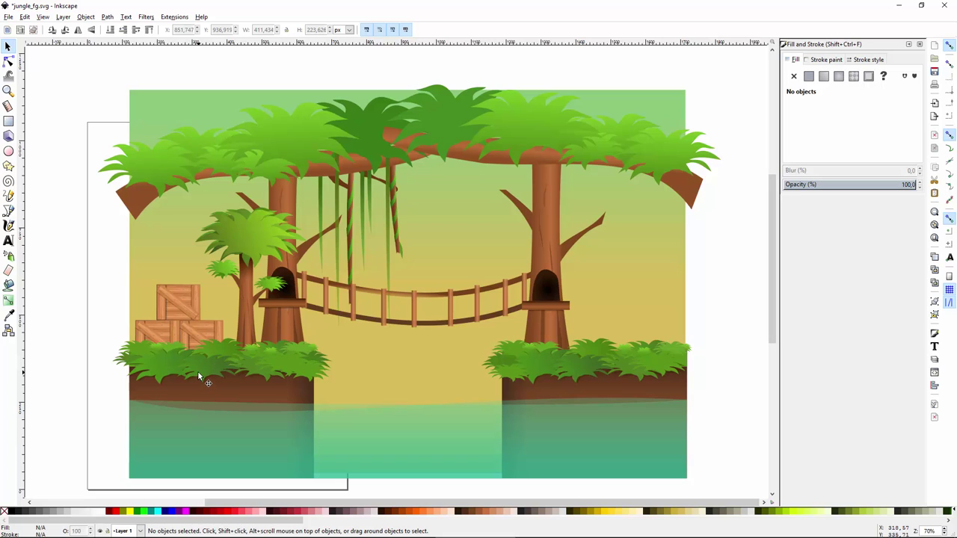
pyautogui.click(242, 313)
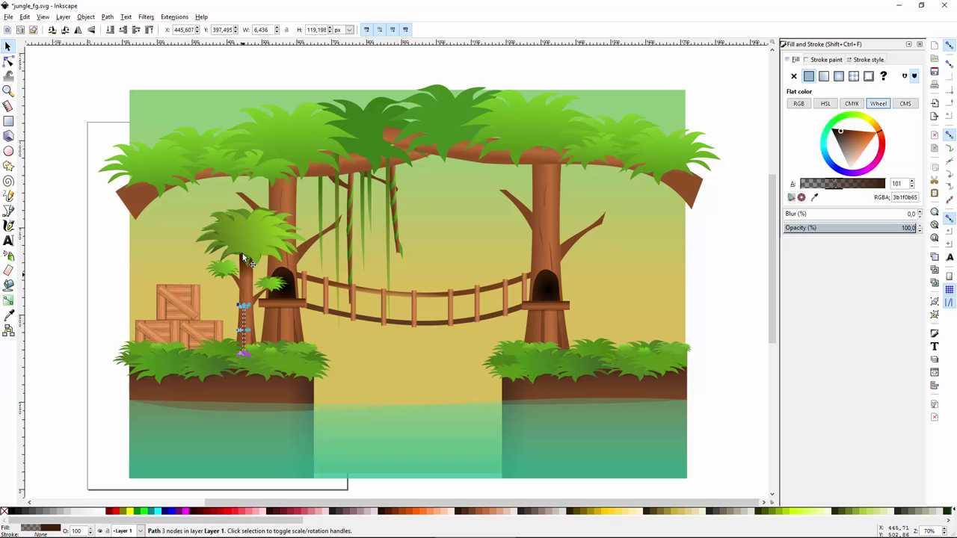
pyautogui.click(115, 310)
pyautogui.moveTo(92, 396)
pyautogui.mouseDown()
pyautogui.moveTo(62, 452)
pyautogui.moveTo(80, 386)
pyautogui.mouseUp()
pyautogui.scroll(3, 129, 324)
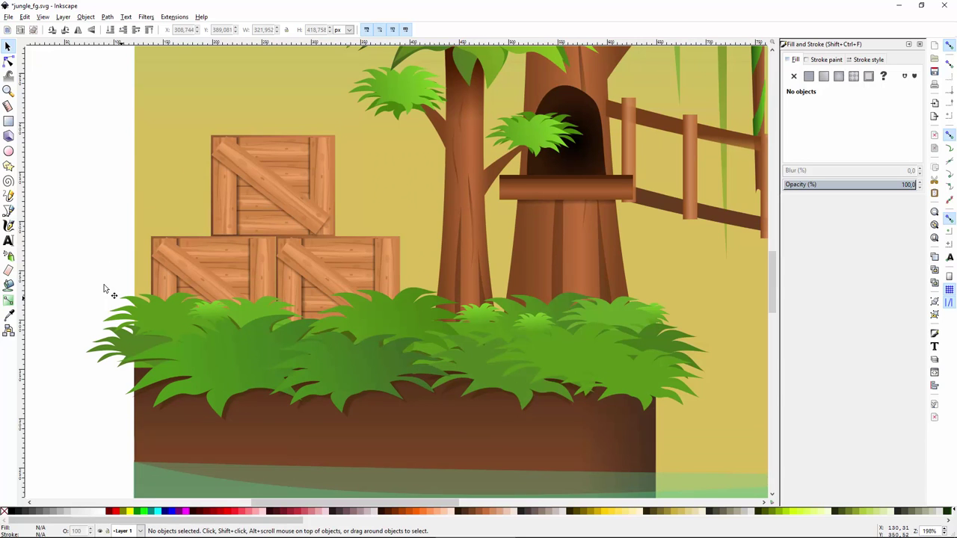
pyautogui.scroll(-2, 45, 284)
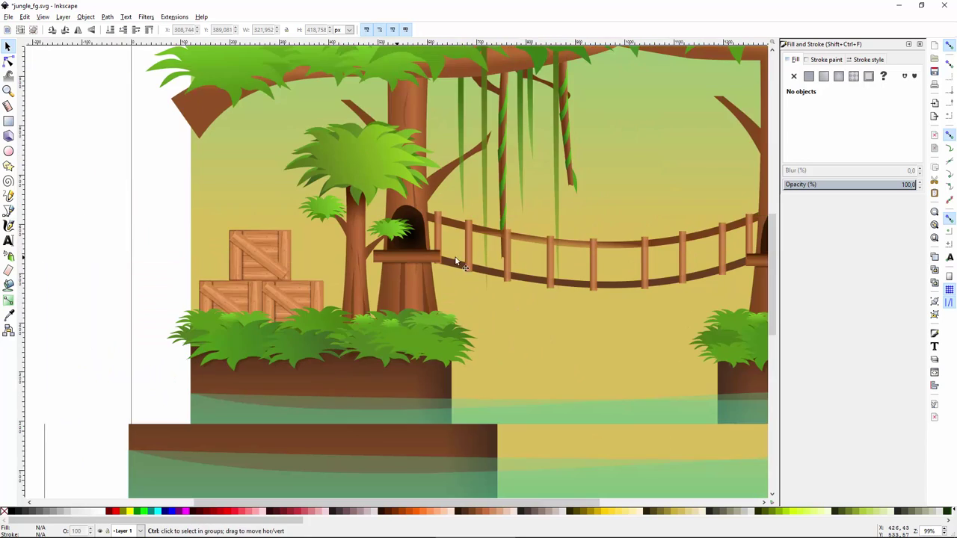
pyautogui.moveTo(456, 261); pyautogui.dragTo(303, 357)
pyautogui.scroll(1, 300, 359)
pyautogui.scroll(-1, 271, 210)
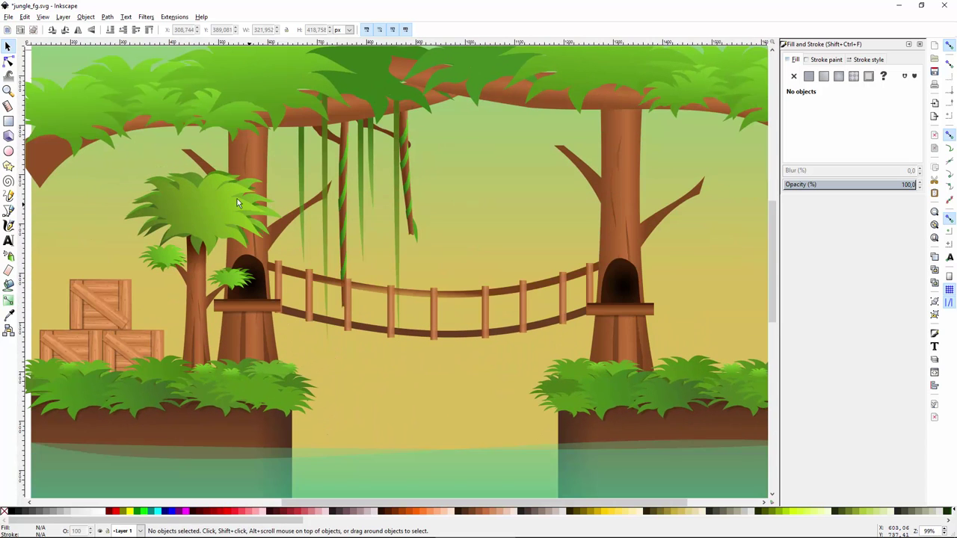
pyautogui.scroll(1, 224, 193)
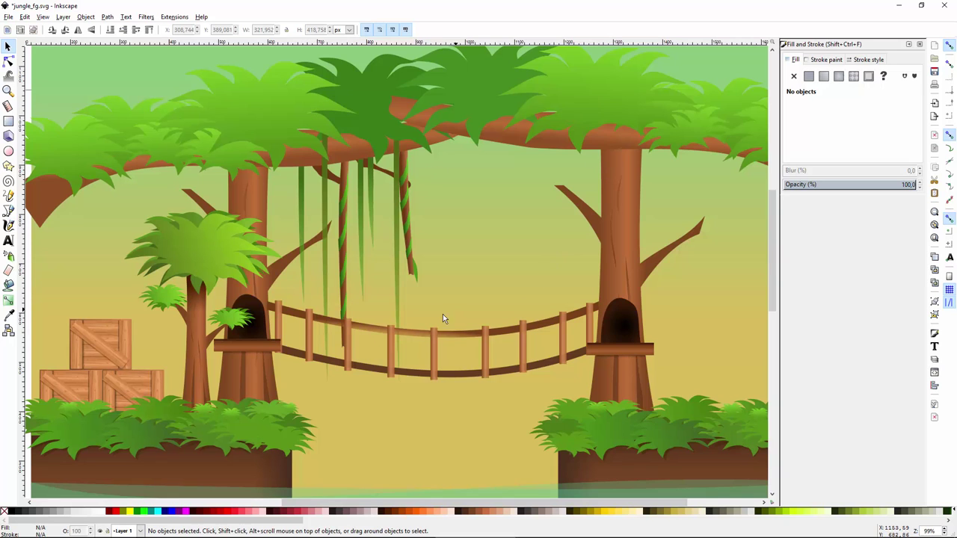
pyautogui.scroll(-2, 384, 453)
pyautogui.scroll(2, 367, 414)
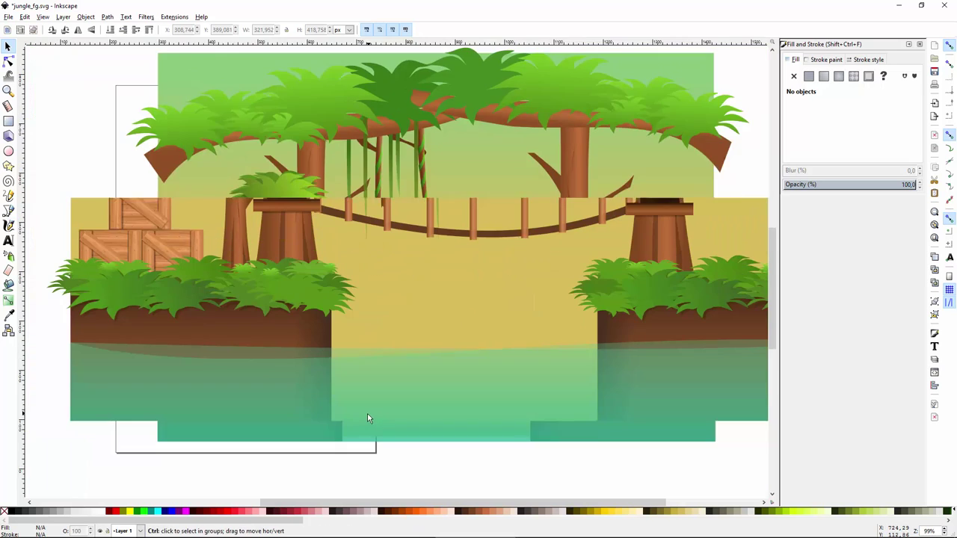
pyautogui.scroll(4, 351, 463)
pyautogui.hscroll(2, 351, 463)
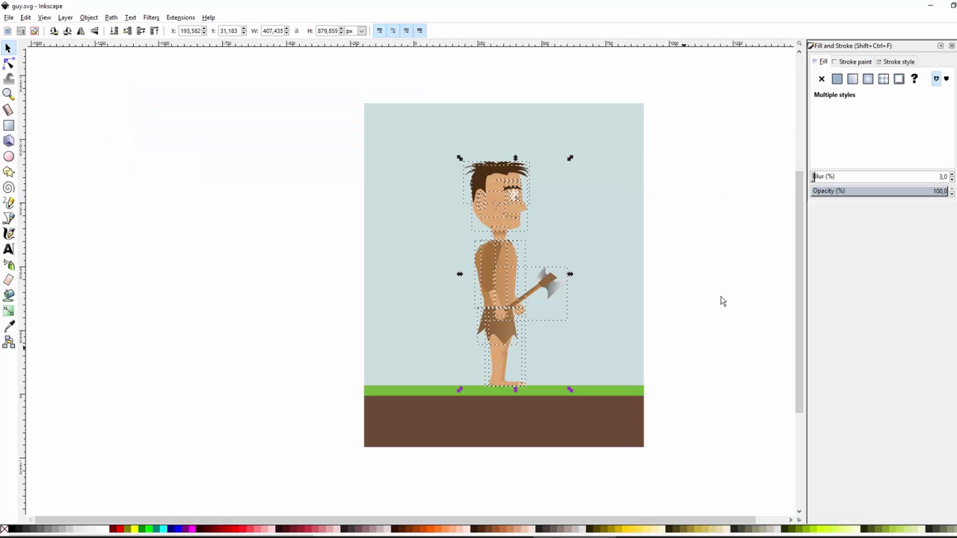
# Copy the complete caveman with his axe from guy.svg into jungle_fg.svg and group the pasted parts
pyautogui.click(688, 220)
pyautogui.moveTo(721, 129)
pyautogui.mouseDown()
pyautogui.moveTo(462, 309)
pyautogui.moveTo(419, 398)
pyautogui.mouseUp()
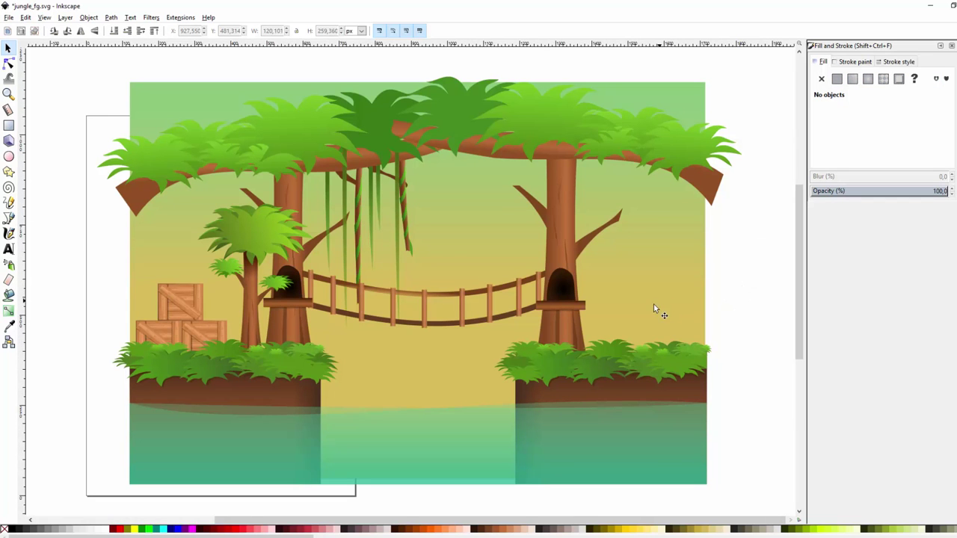
pyautogui.hotkey('ctrl', 'v')
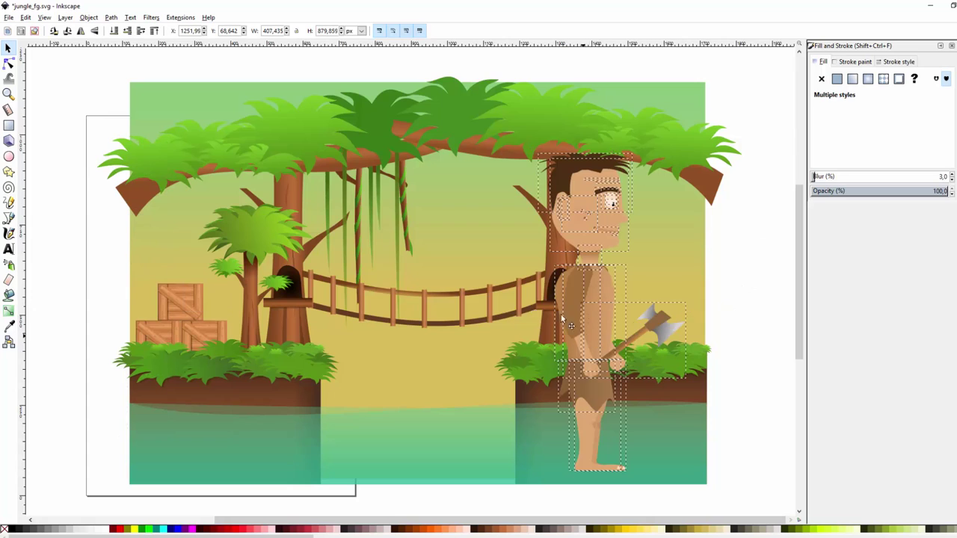
pyautogui.moveTo(561, 314); pyautogui.dragTo(499, 306)
pyautogui.hotkey('ctrl', 'g')
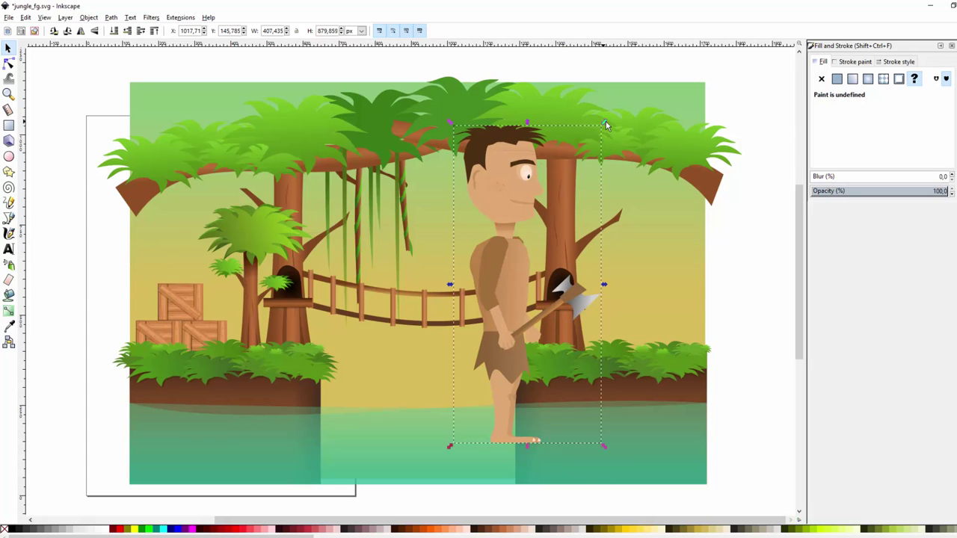
# Scale the grouped caveman proportionally down to about 107 × 232 px and stand him in the middle of the rope bridge
pyautogui.moveTo(599, 131); pyautogui.dragTo(517, 224)
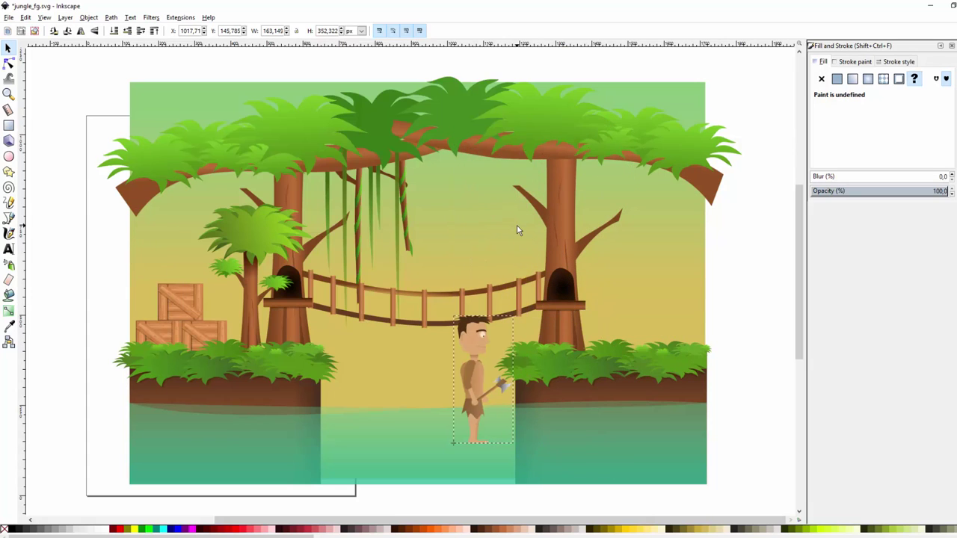
pyautogui.moveTo(469, 393); pyautogui.dragTo(434, 272)
pyautogui.moveTo(483, 195); pyautogui.dragTo(462, 238)
pyautogui.moveTo(438, 288); pyautogui.dragTo(443, 285)
pyautogui.scroll(1, 444, 285)
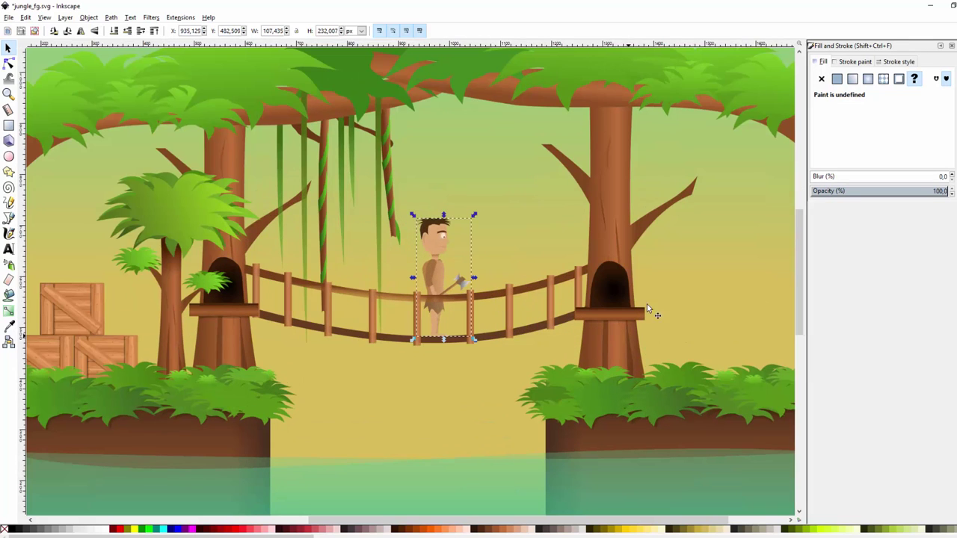